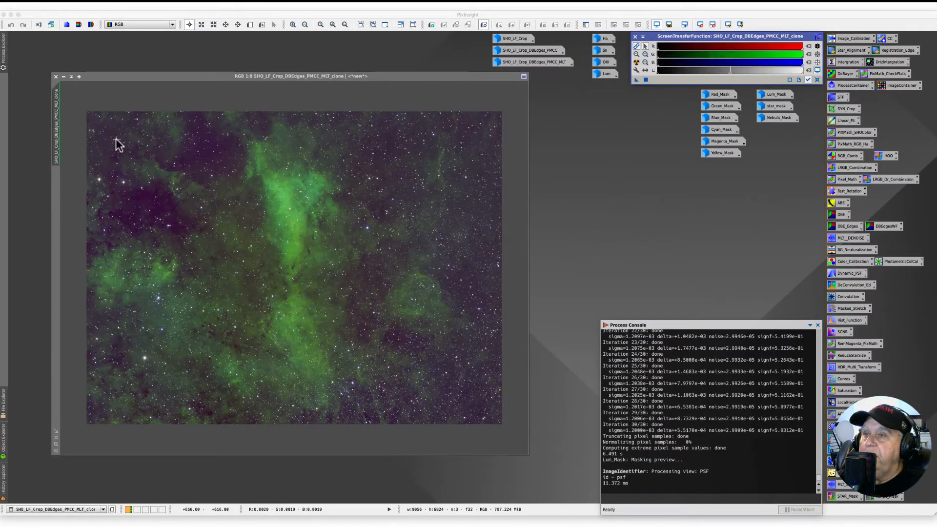
Minimize the SHO_LF_Crop_DBEdges_PMCC_MLT_clone image to an icon and open the Lum image in the workspace
click(63, 77)
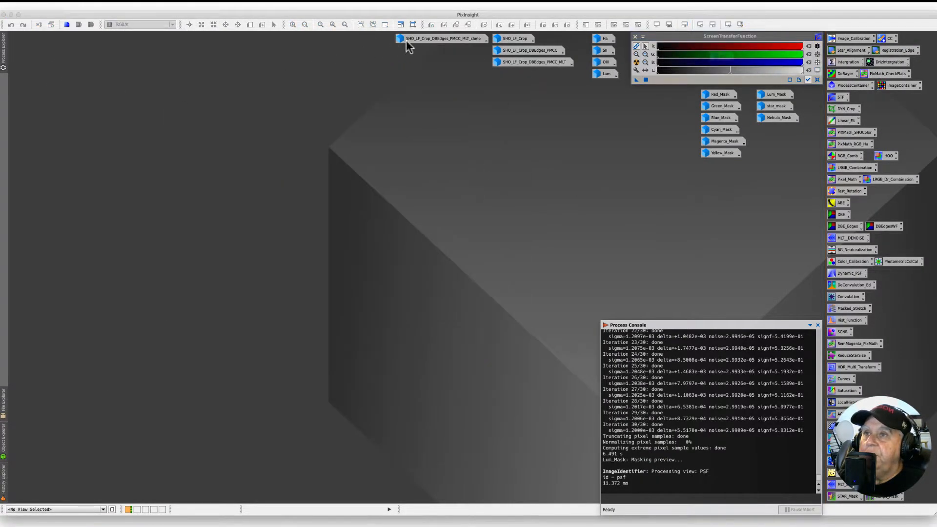
click(423, 41)
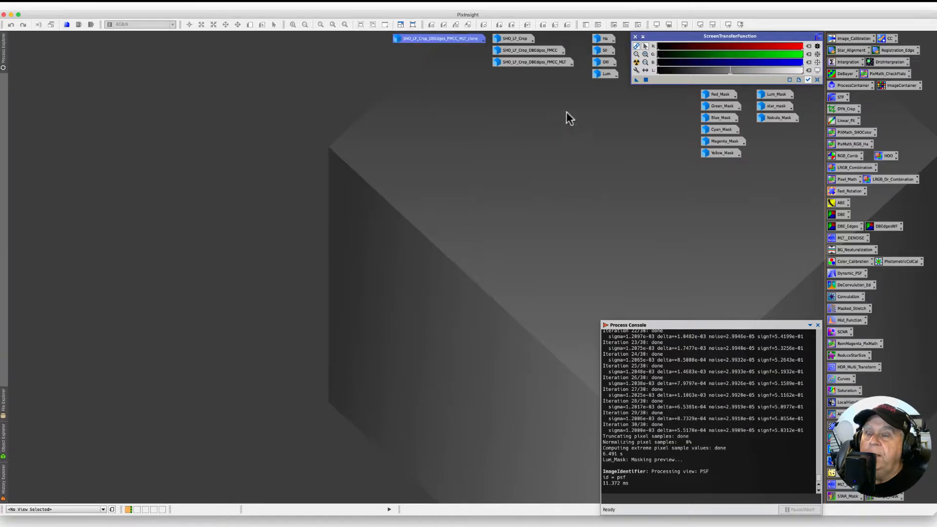
click(605, 75)
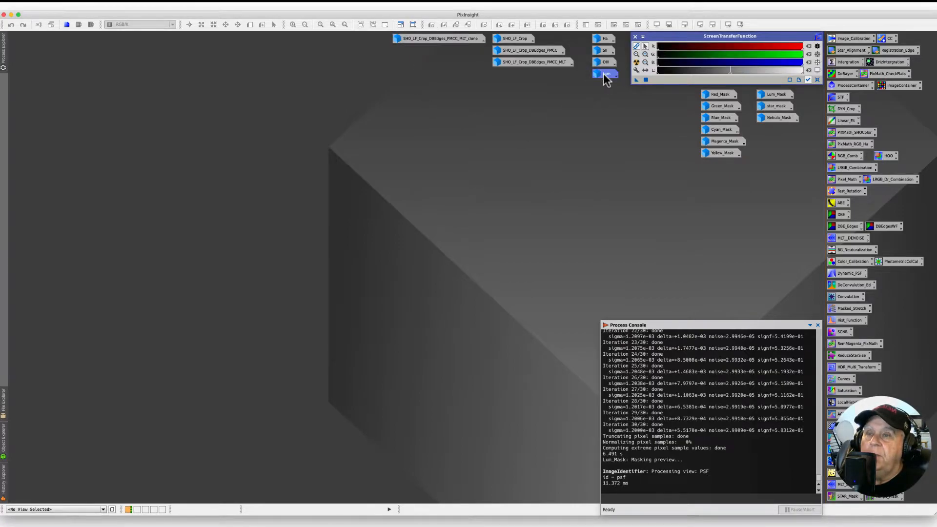
double_click(604, 74)
drag(186, 62, 183, 60)
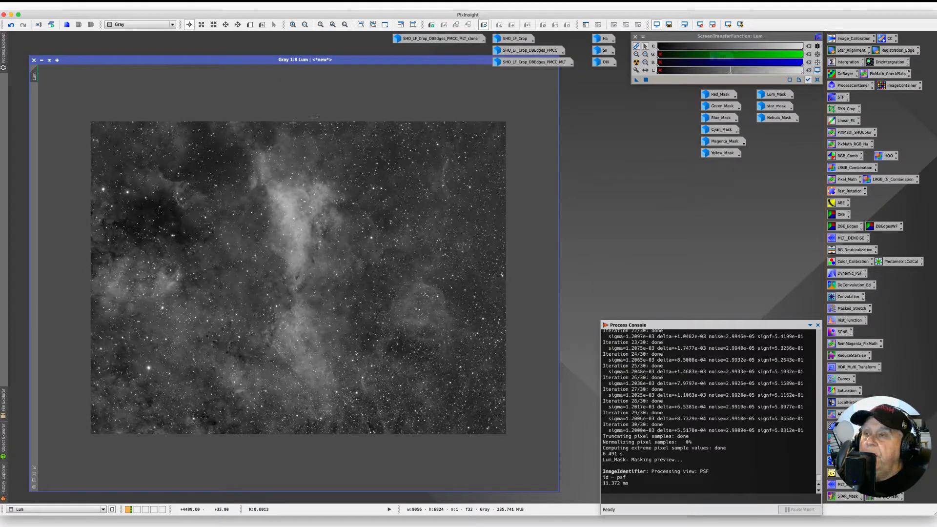
Open the saved Deconvolution process and set its parametric PSF to StdDev 2.40, Shape 2.10 and aspect ratio 0.96
click(853, 286)
double_click(854, 286)
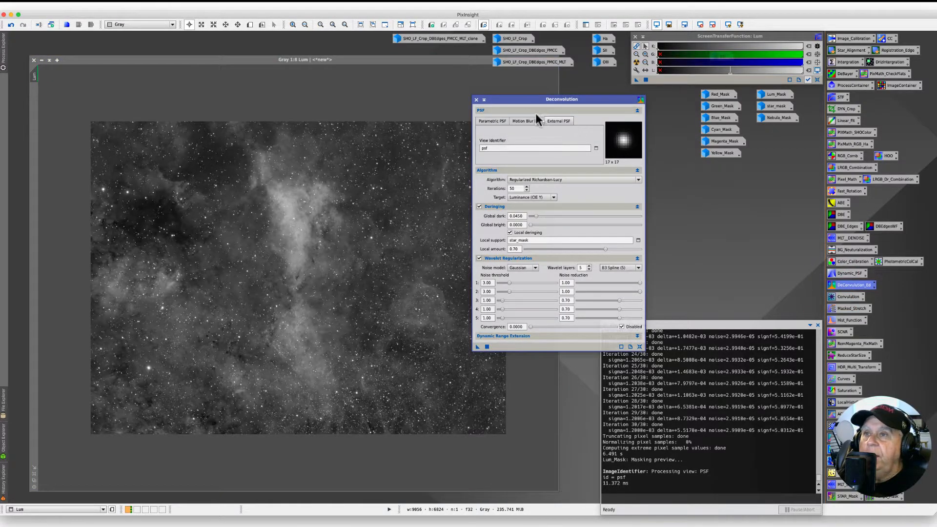
drag(532, 100, 555, 104)
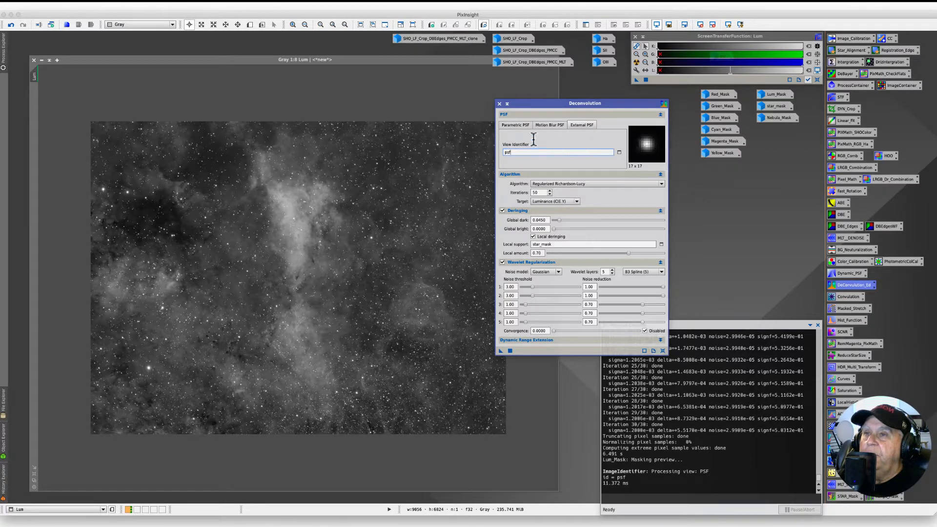
click(513, 126)
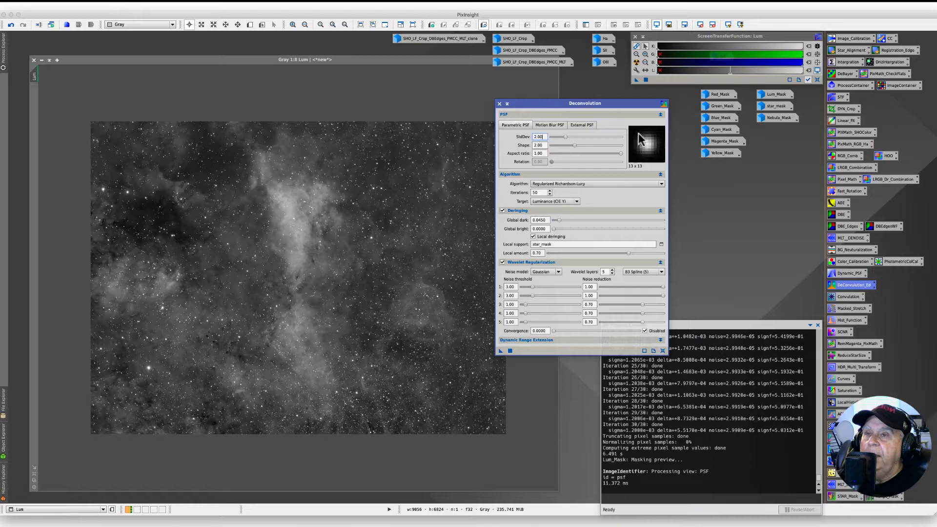
drag(564, 137, 618, 157)
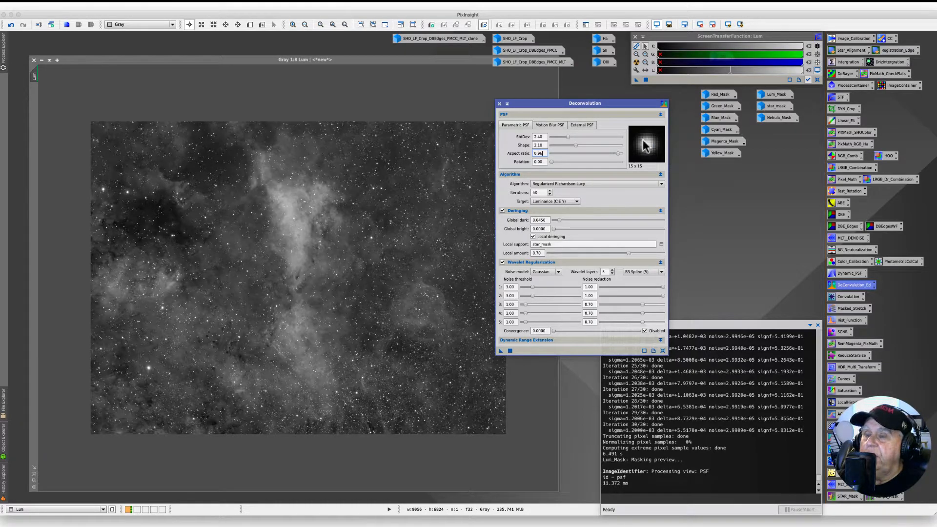
drag(533, 105, 563, 97)
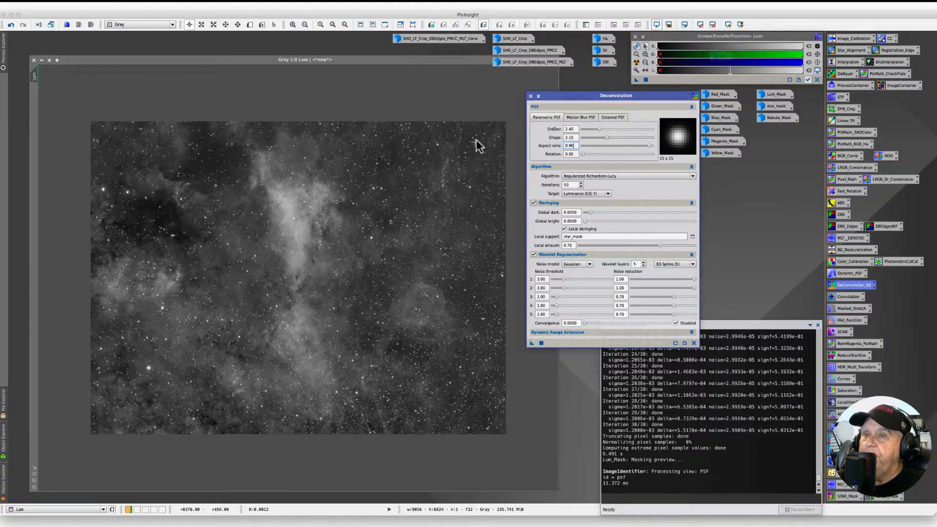
Collapse the Deconvolution window beside the mask icons and open the saved DynamicPSF process next to the Lum image
click(537, 96)
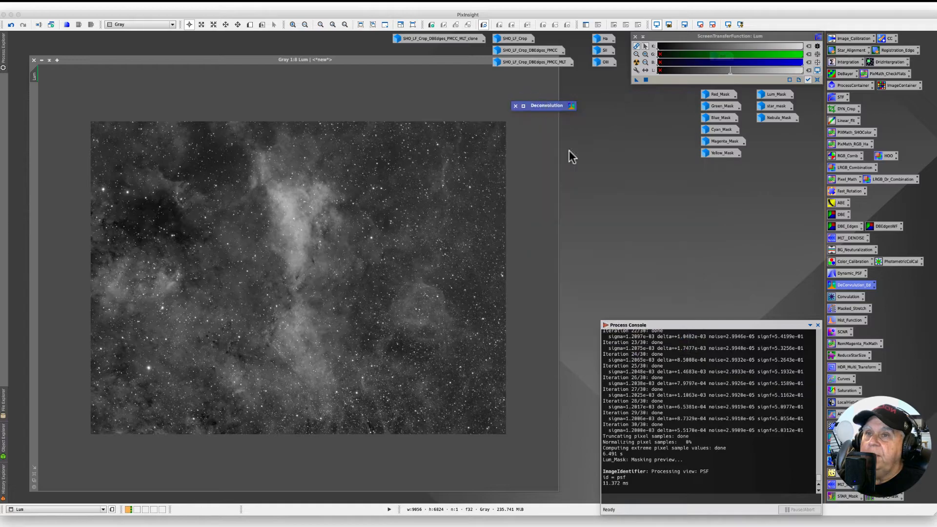
drag(548, 104, 659, 103)
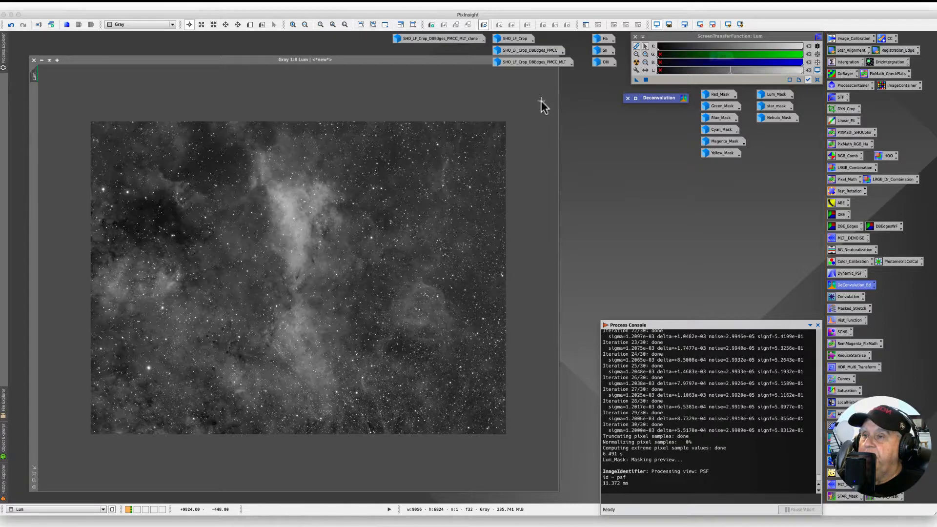
double_click(842, 276)
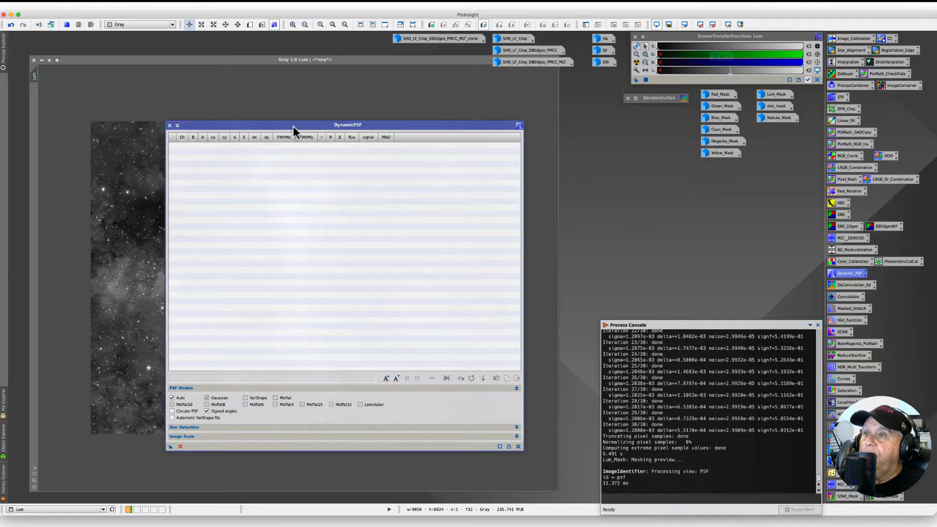
drag(296, 127, 499, 99)
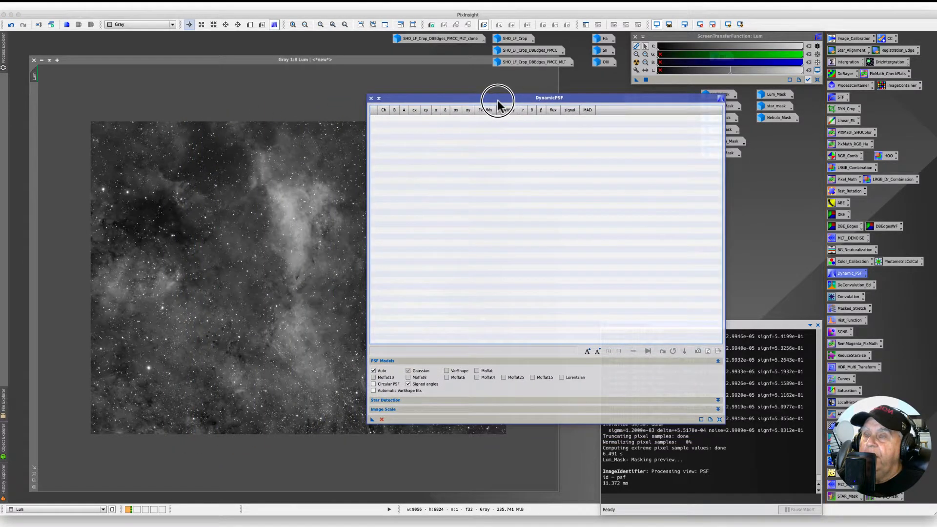
double_click(441, 97)
drag(442, 97, 458, 83)
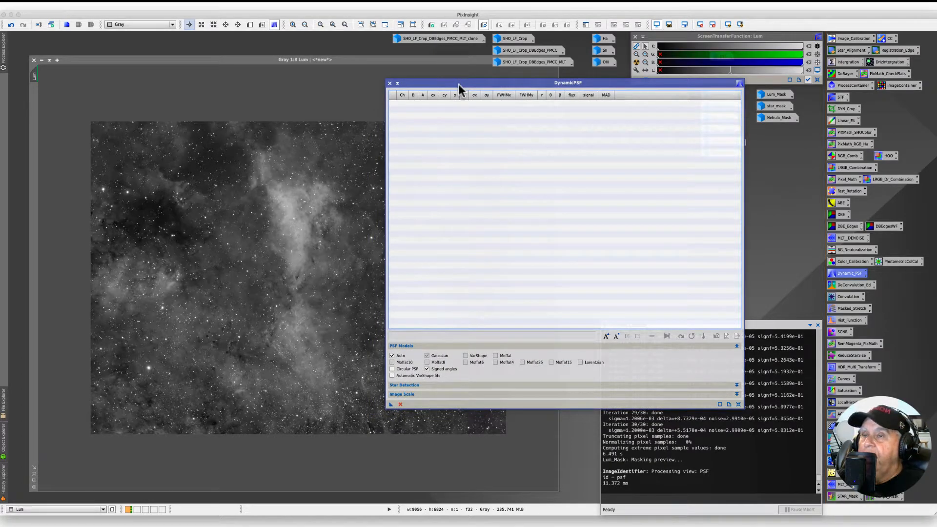
Run the PSFImage script on Lum to review the PSF Image Creator settings, and close it without evaluating
click(199, 5)
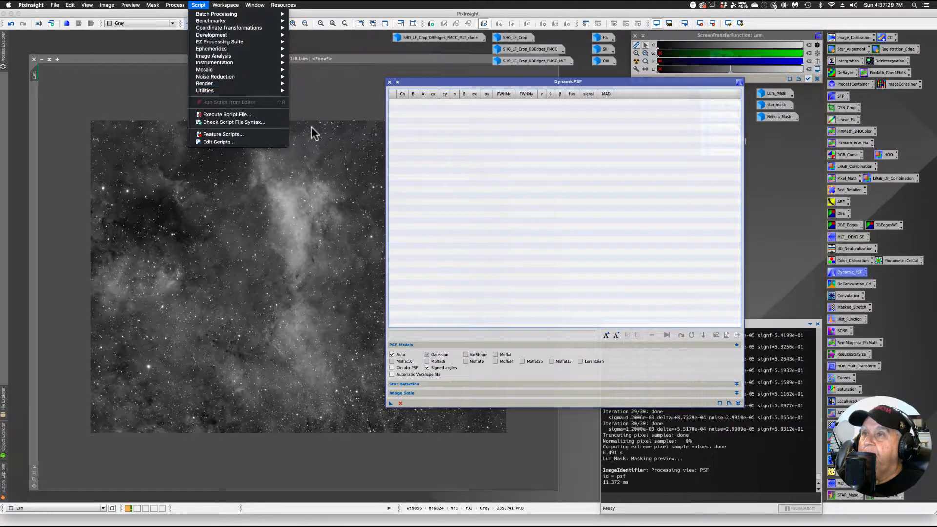
mouse_move(255, 85)
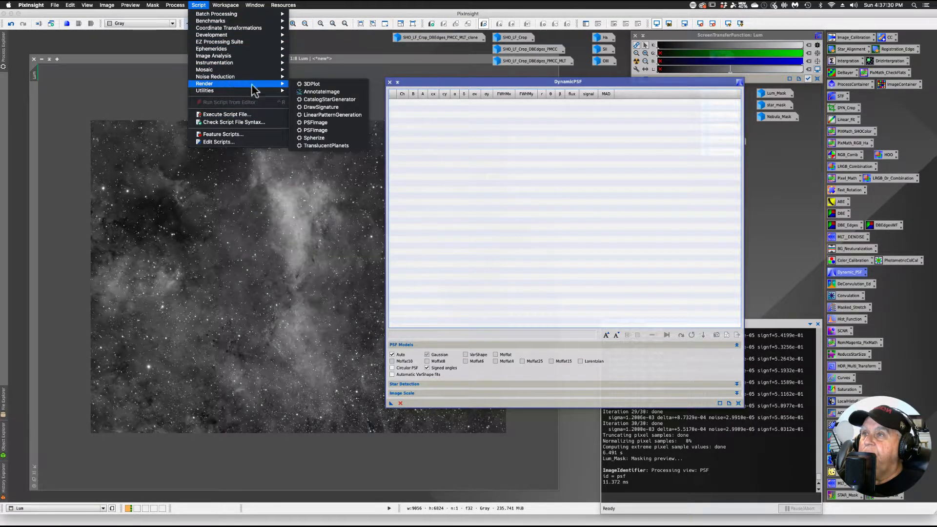
click(316, 122)
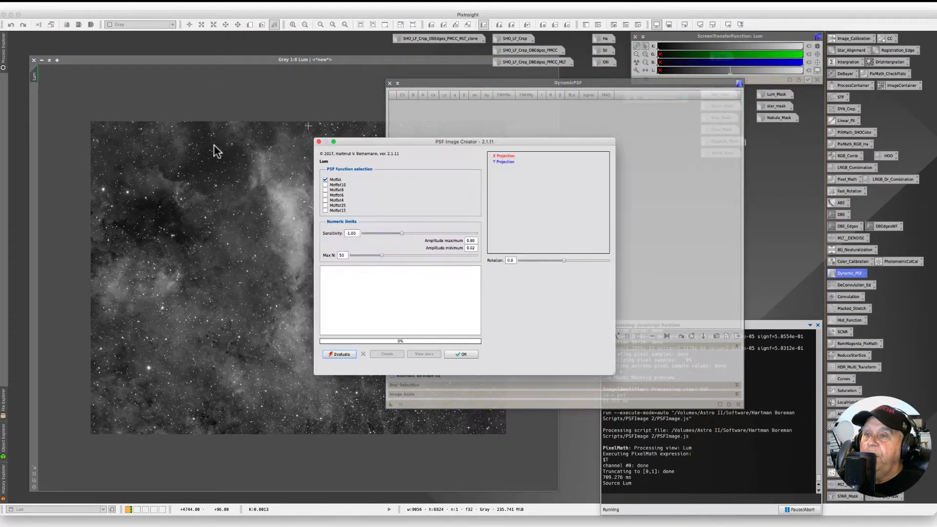
drag(349, 142, 254, 126)
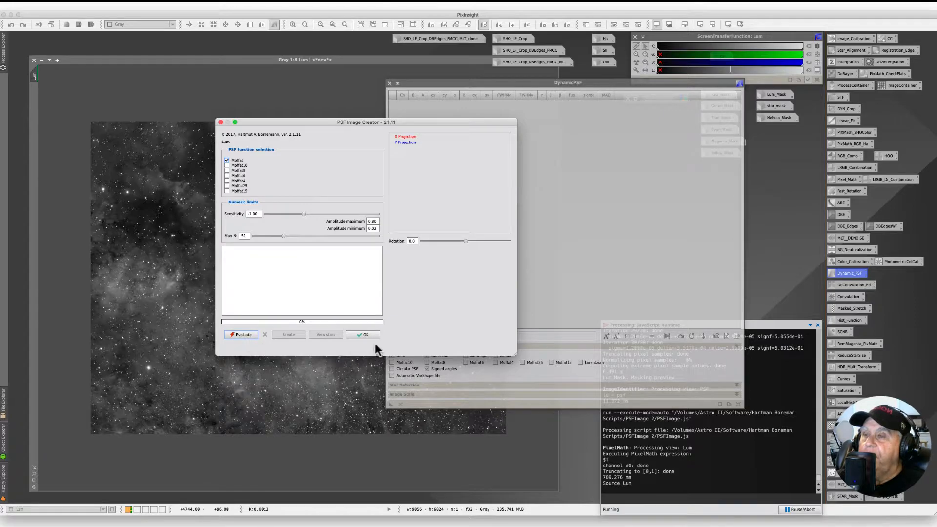
click(221, 122)
Bring the psf image into clear view and sample its star with DynamicPSF
drag(462, 85, 433, 104)
drag(664, 38, 540, 99)
double_click(717, 56)
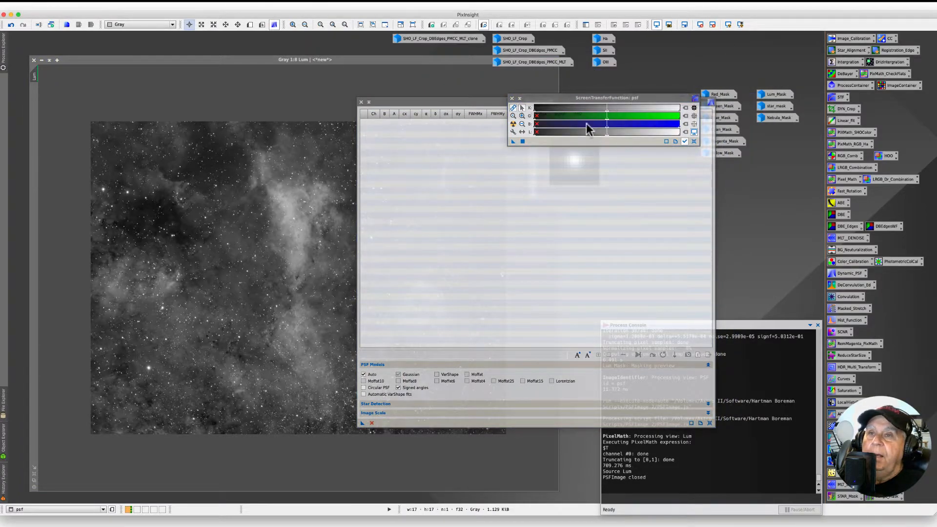
drag(432, 104, 427, 217)
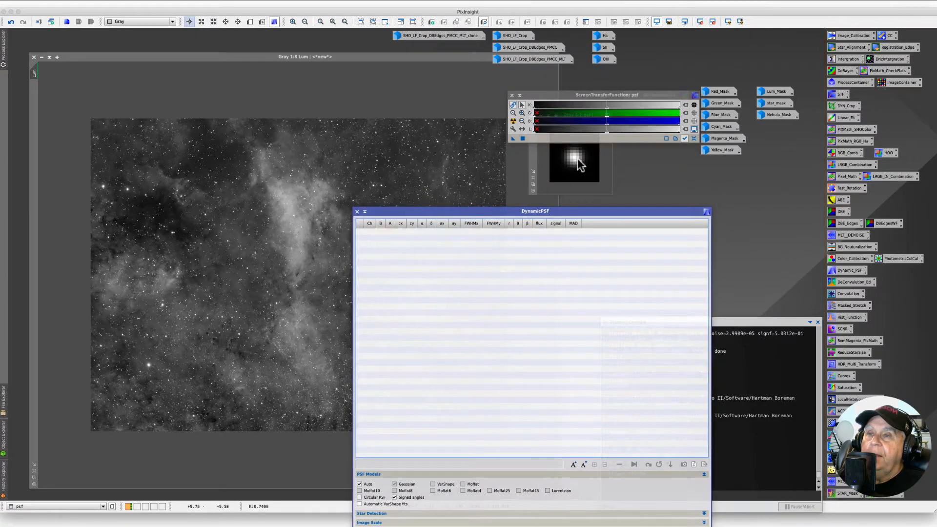
click(575, 159)
drag(548, 95, 367, 90)
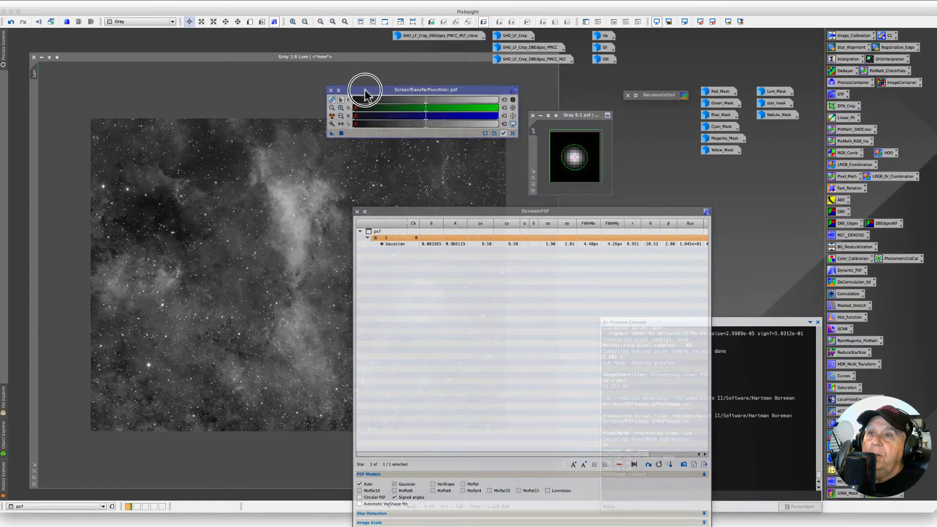
drag(567, 116, 614, 134)
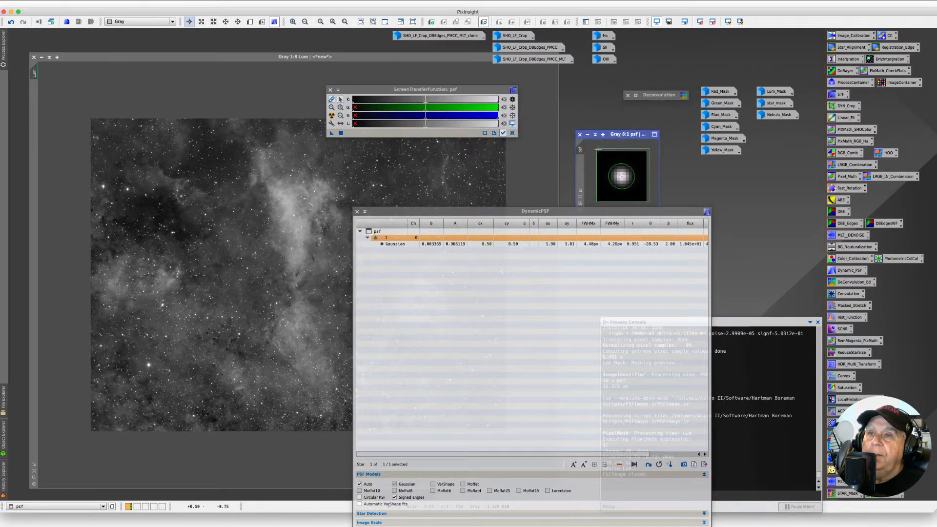
Try to change the psf image's identifier to PFS
right_click(580, 152)
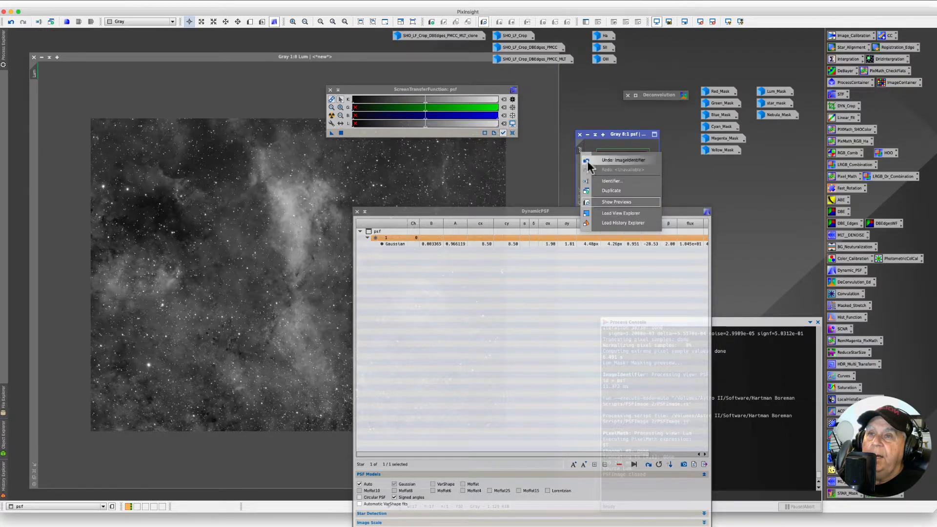
click(612, 181)
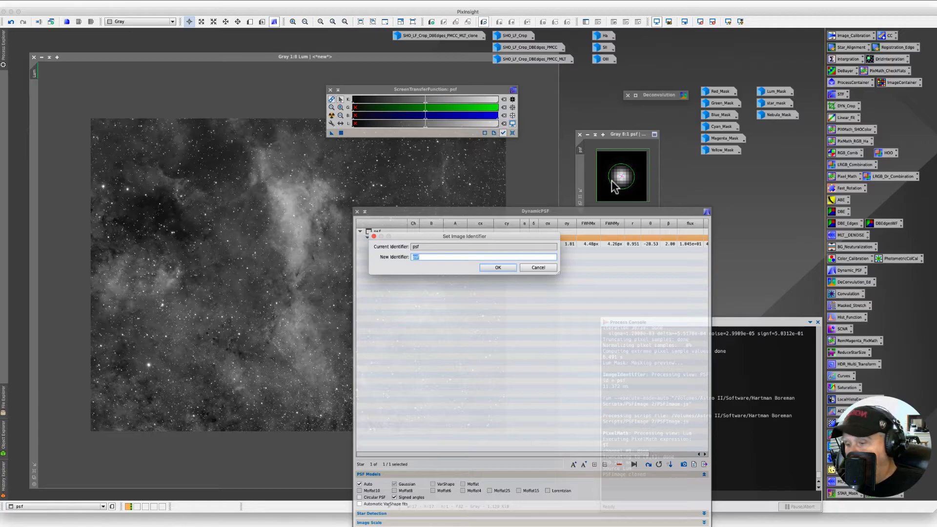
text(PFS)
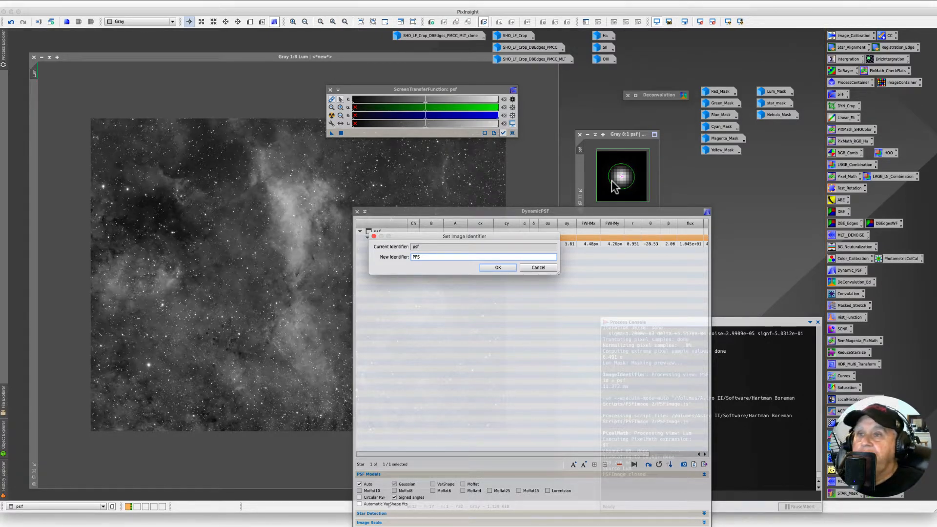
key(Return)
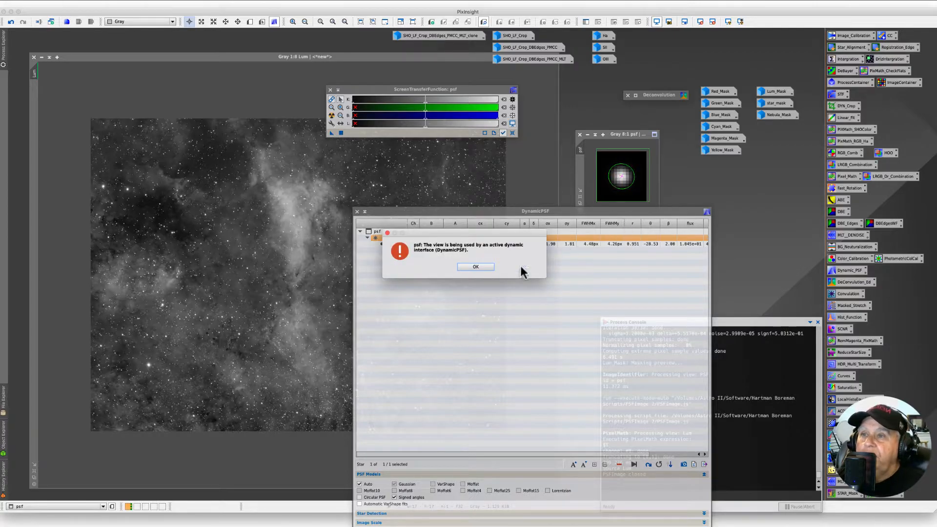
click(481, 266)
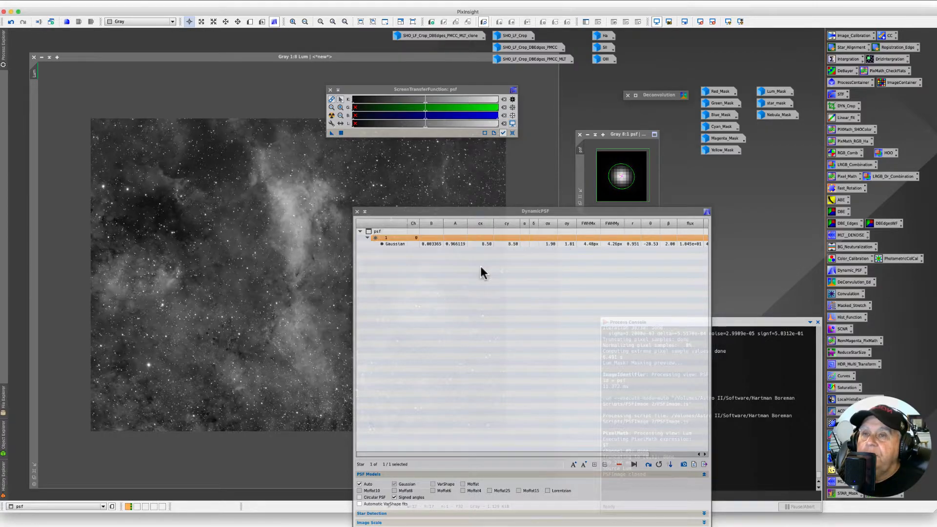
Minimize the psf image to an icon below Nebula_Mask and move the ScreenTransferFunction and DynamicPSF windows back into place
click(587, 134)
drag(721, 55, 768, 128)
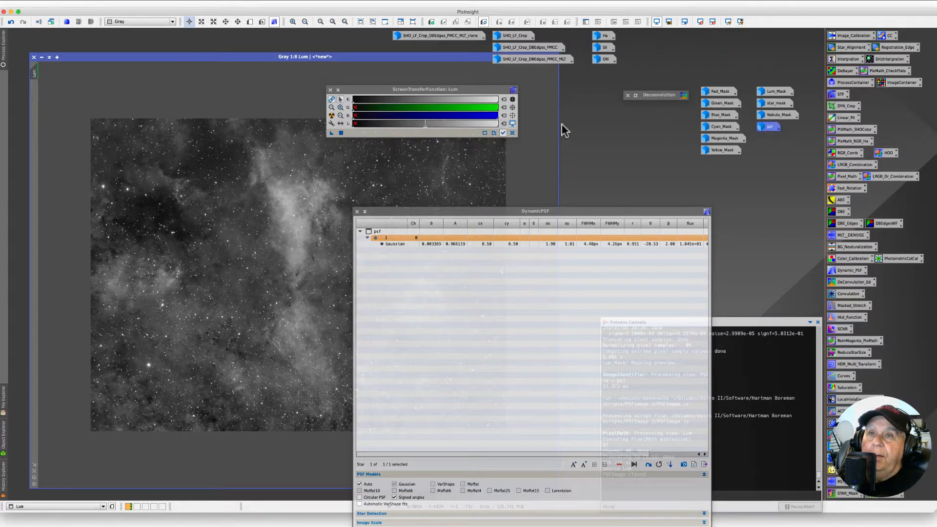
drag(347, 92, 652, 37)
drag(418, 213, 417, 92)
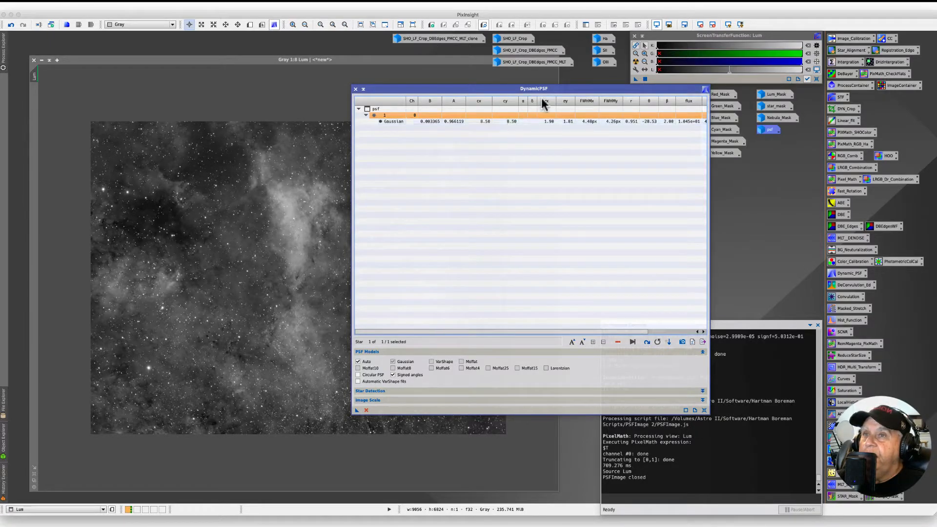
click(174, 6)
mouse_move(195, 14)
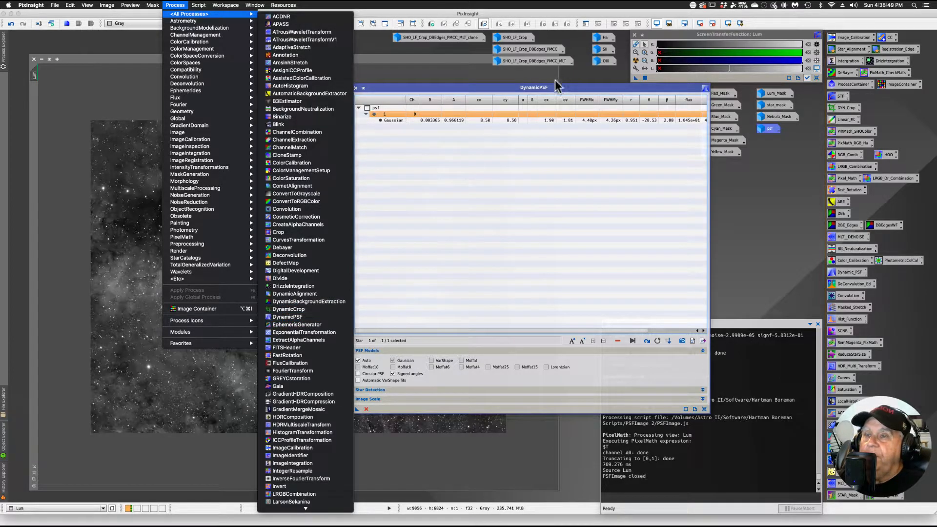
click(405, 92)
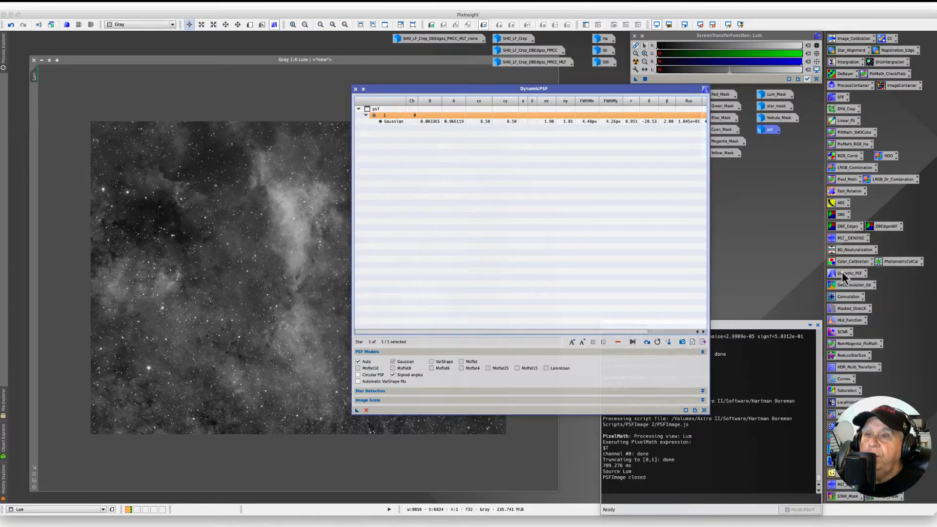
Examine the Gaussian fit that DynamicPSF recorded for the psf star
drag(456, 91, 470, 85)
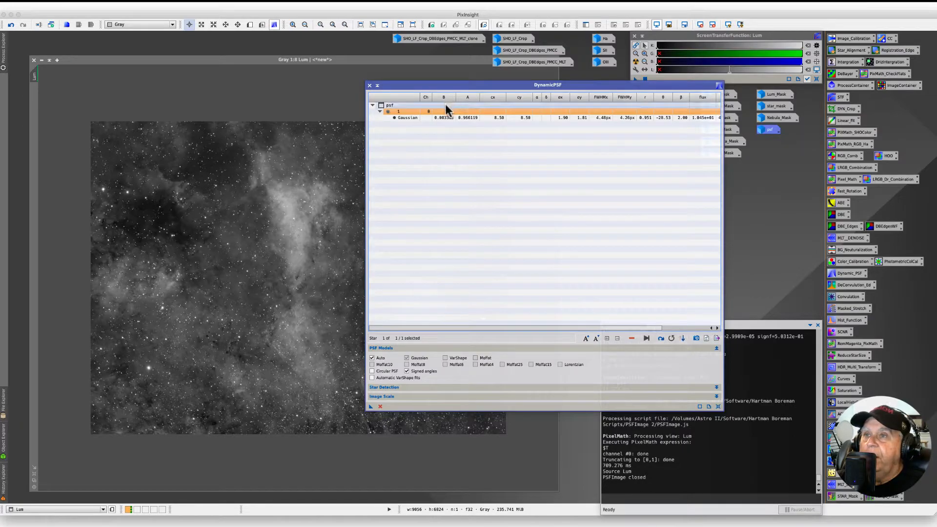
click(431, 122)
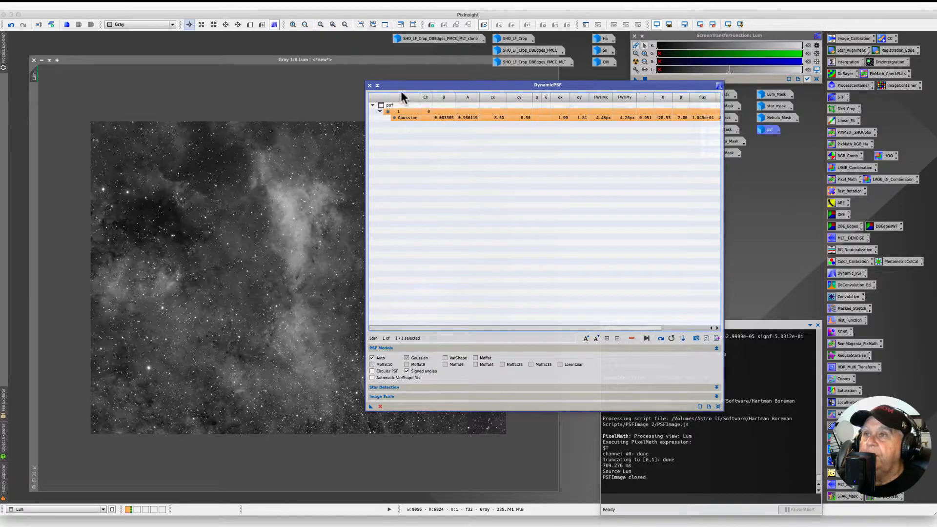
click(423, 153)
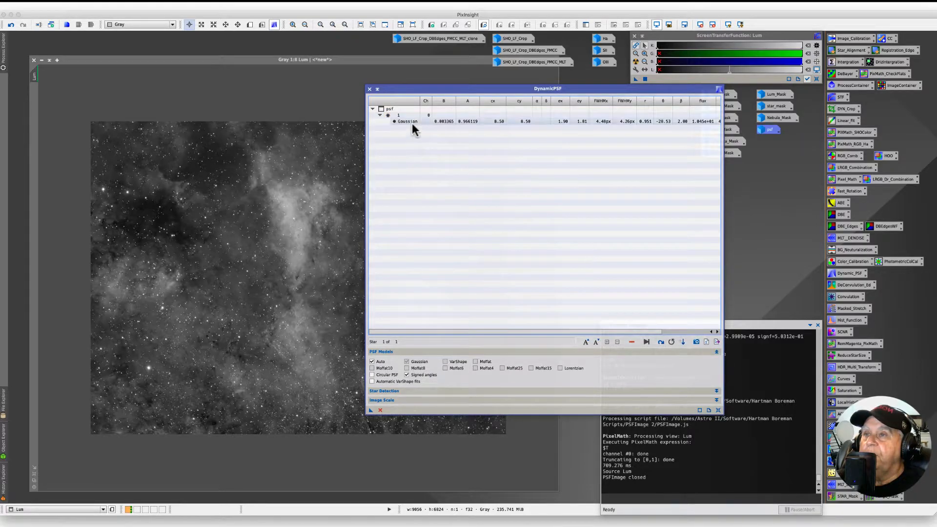
click(411, 123)
click(439, 161)
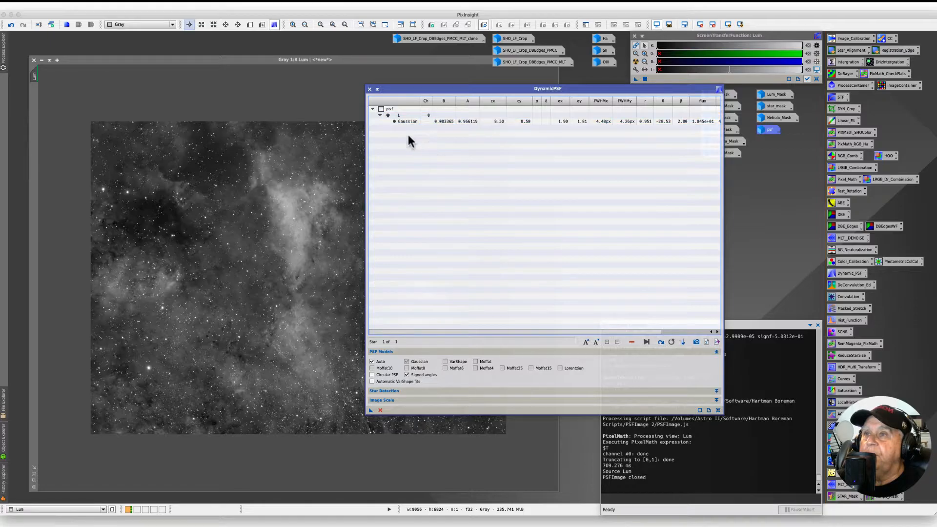
Discard the active DynamicPSF session on the psf star and open a fresh DynamicPSF window placed beside the nebula
click(420, 92)
drag(420, 92, 467, 87)
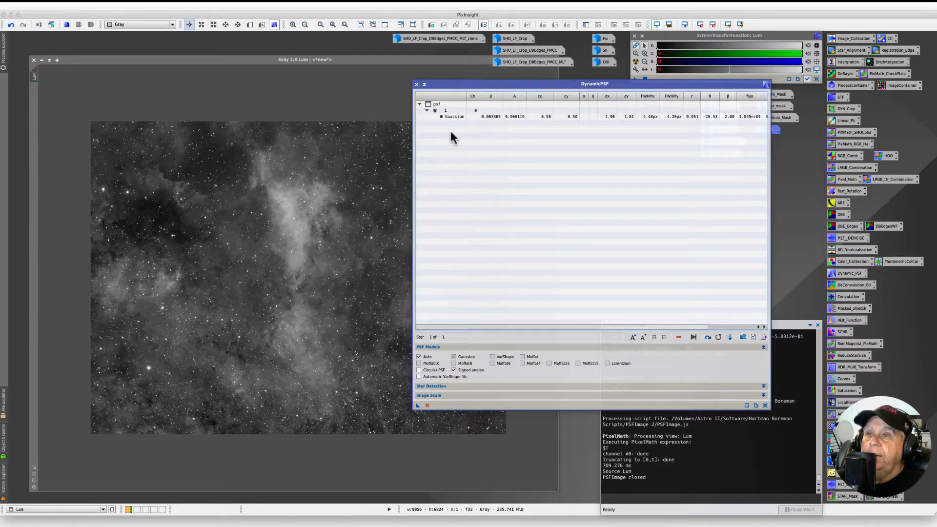
click(417, 86)
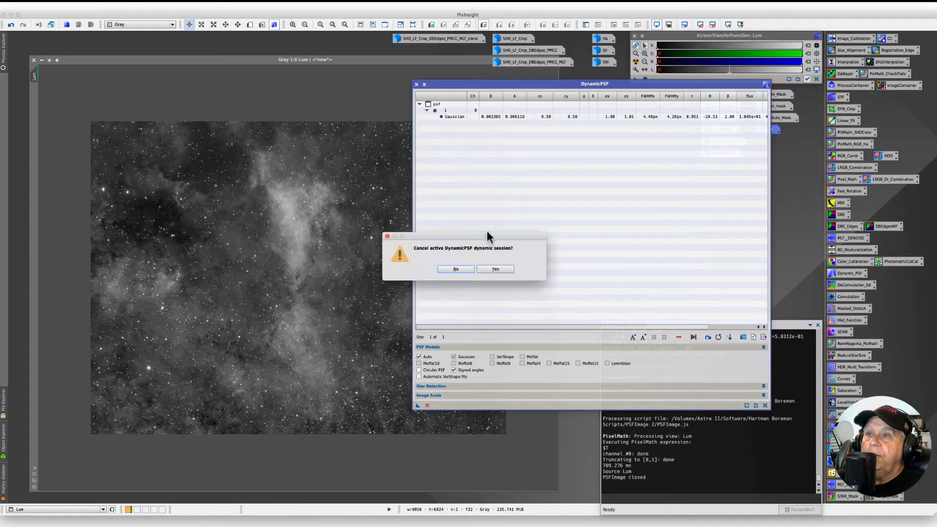
click(489, 269)
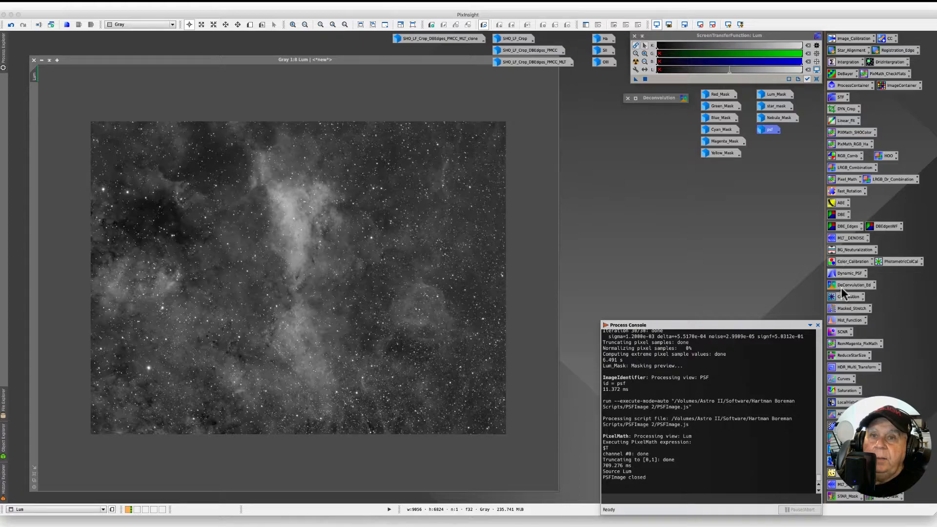
click(845, 275)
double_click(846, 277)
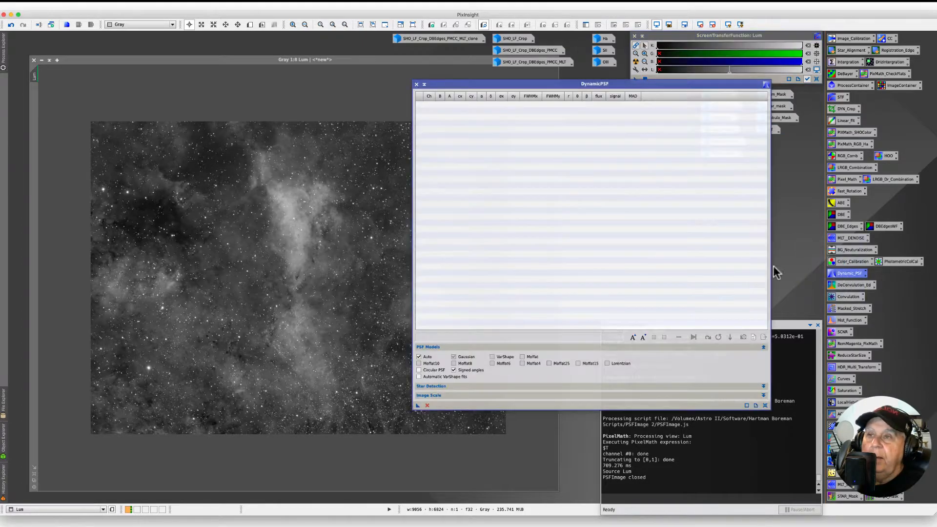
drag(446, 90, 463, 87)
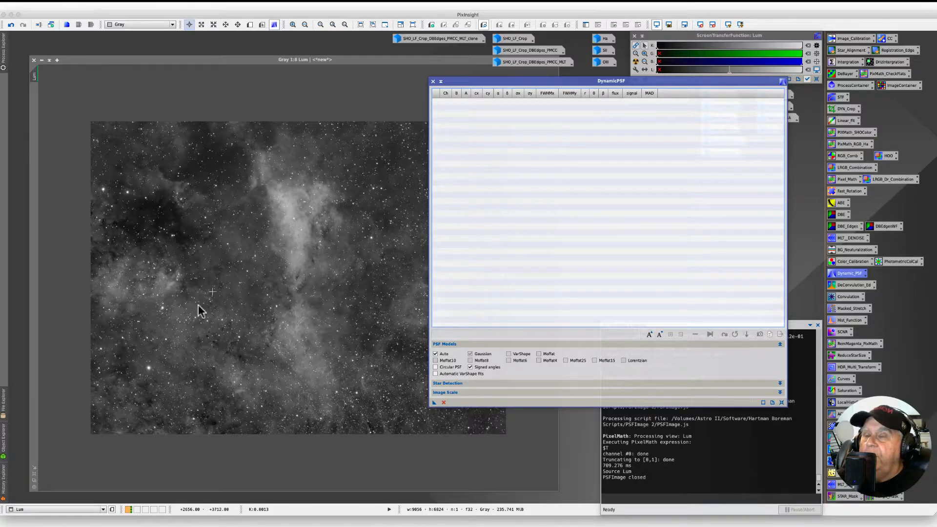
Sample four bright stars in the lower-left region of the Lum image with DynamicPSF at 1:1 magnification
scroll(195, 312, up, 5)
drag(212, 488, 58, 490)
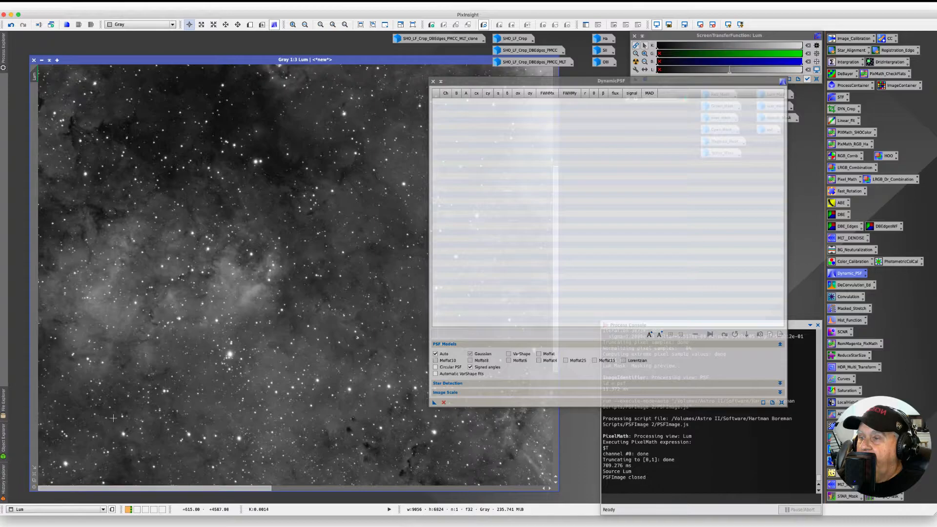
scroll(113, 418, up, 2)
drag(146, 488, 104, 488)
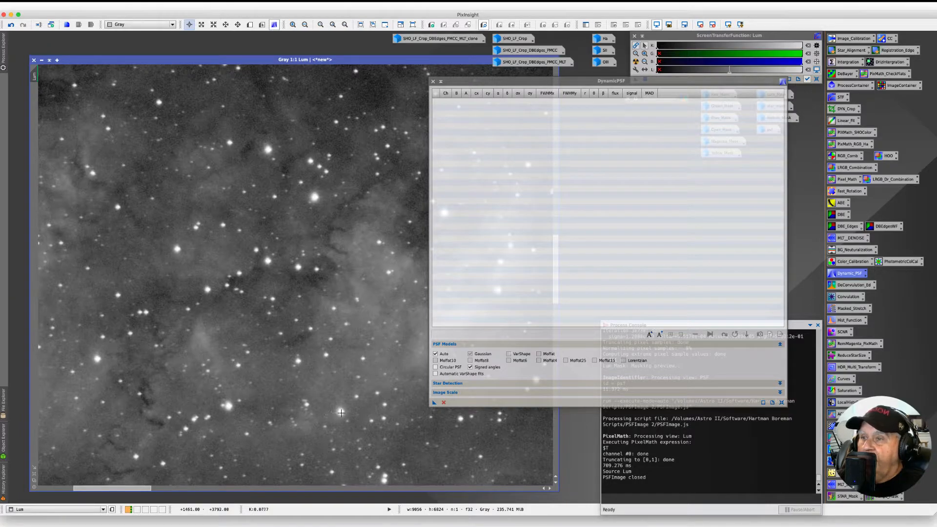
click(341, 412)
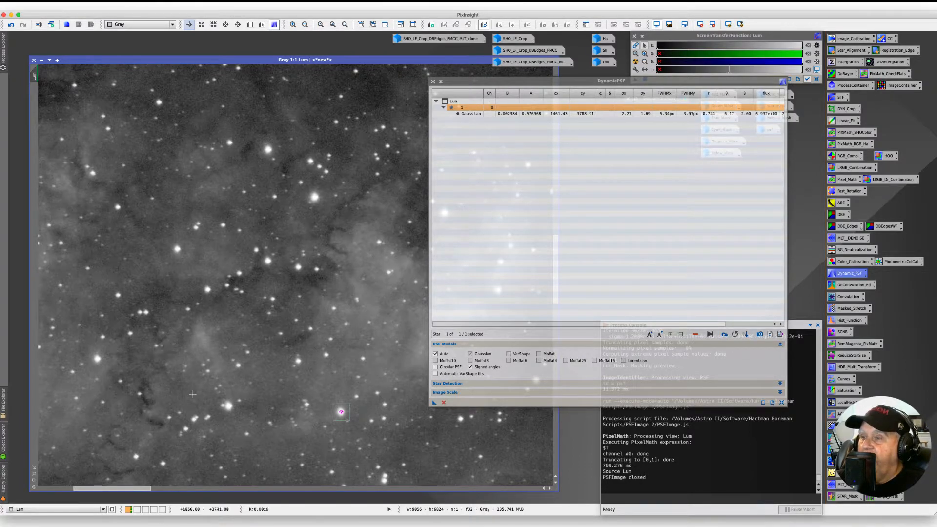
click(229, 406)
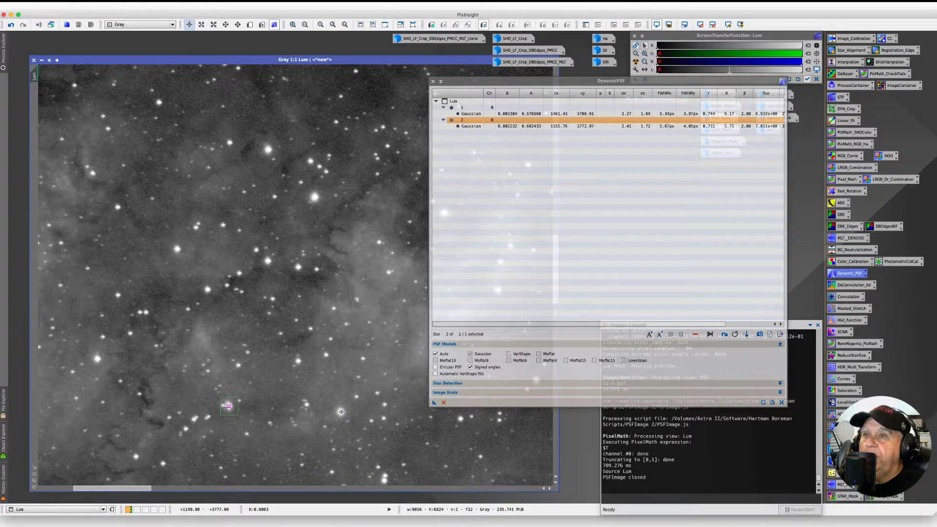
click(98, 358)
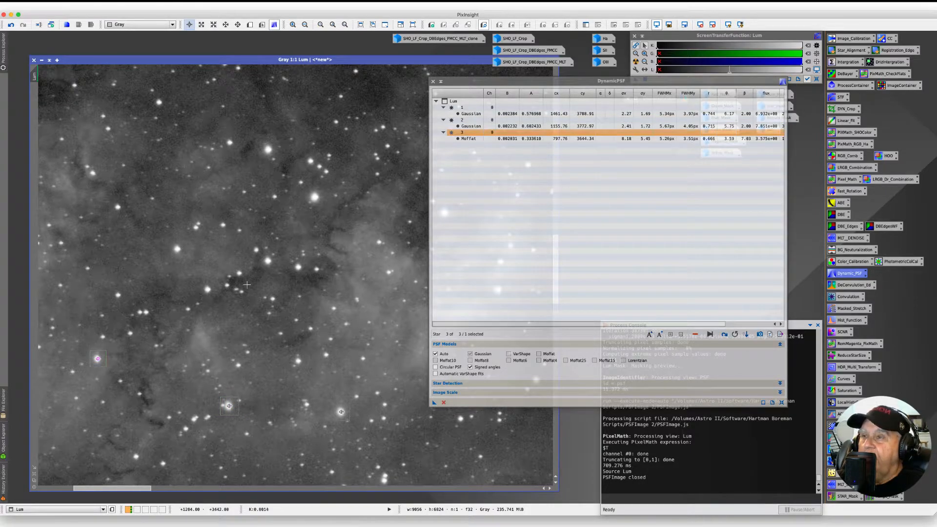
click(314, 196)
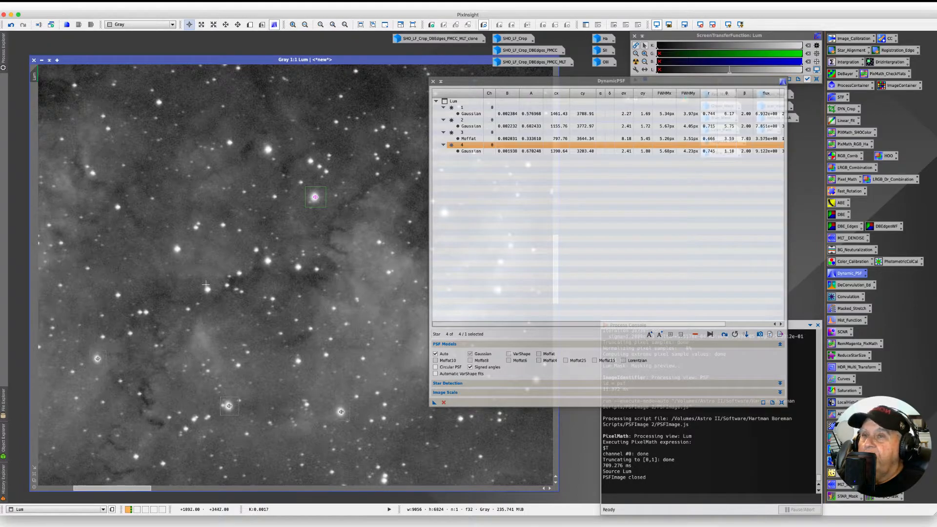
Delete the Moffat-fitted star from the DynamicPSF list and sample the bright star just above the uppermost sample
click(477, 138)
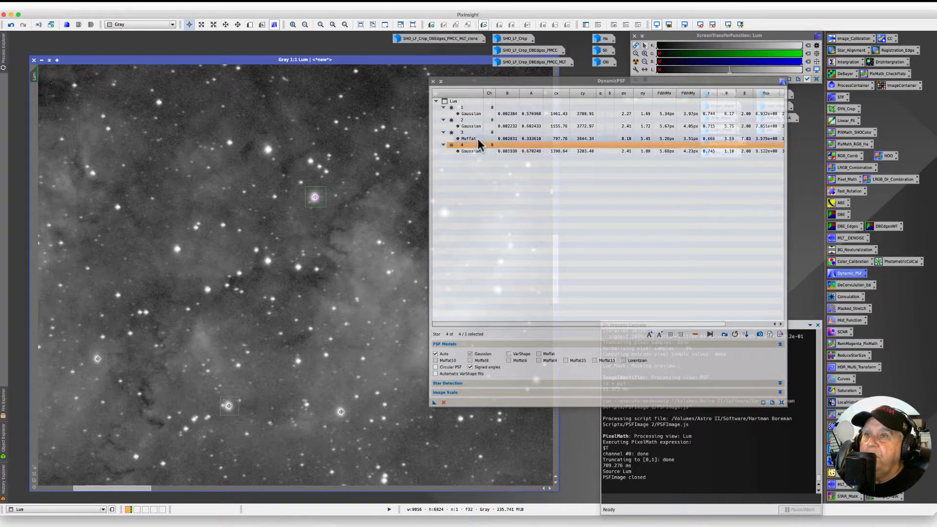
key(Delete)
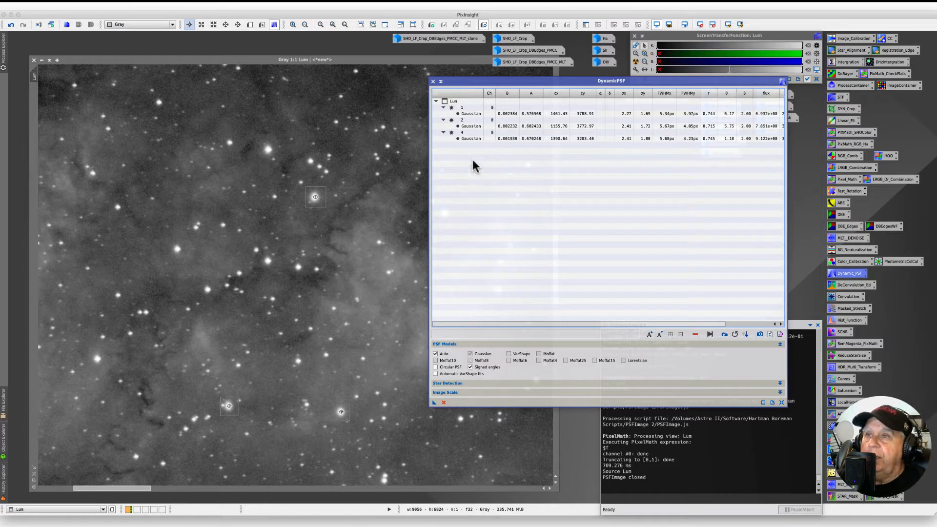
click(269, 150)
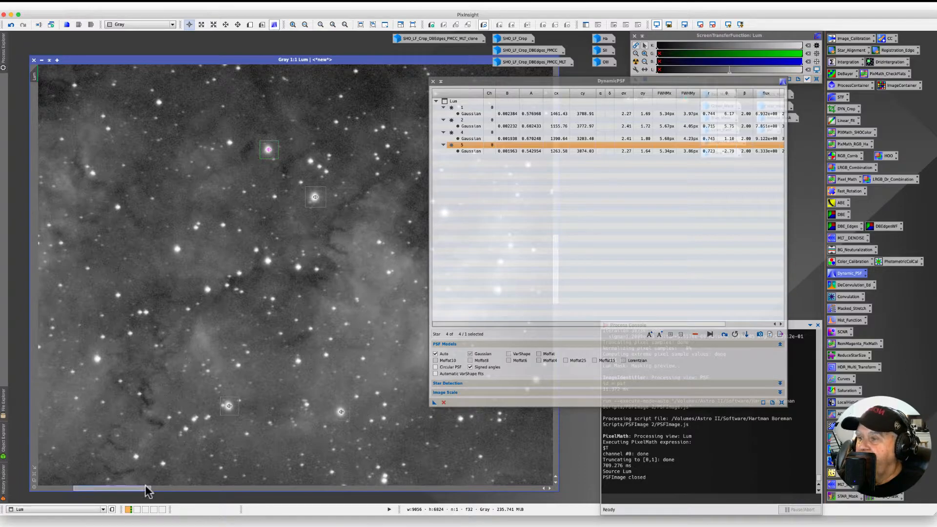
Sample four more bright stars with DynamicPSF farther right across the same band of the Lum image
drag(142, 488, 232, 495)
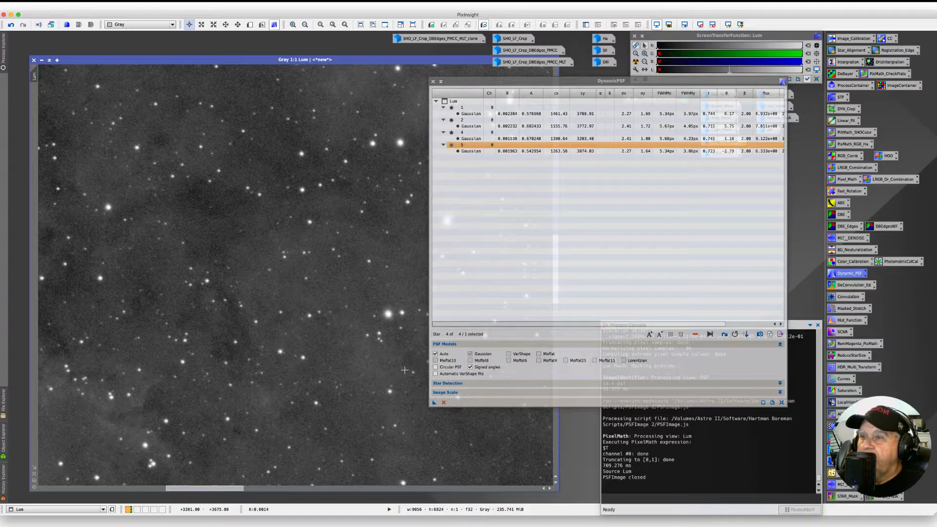
click(388, 314)
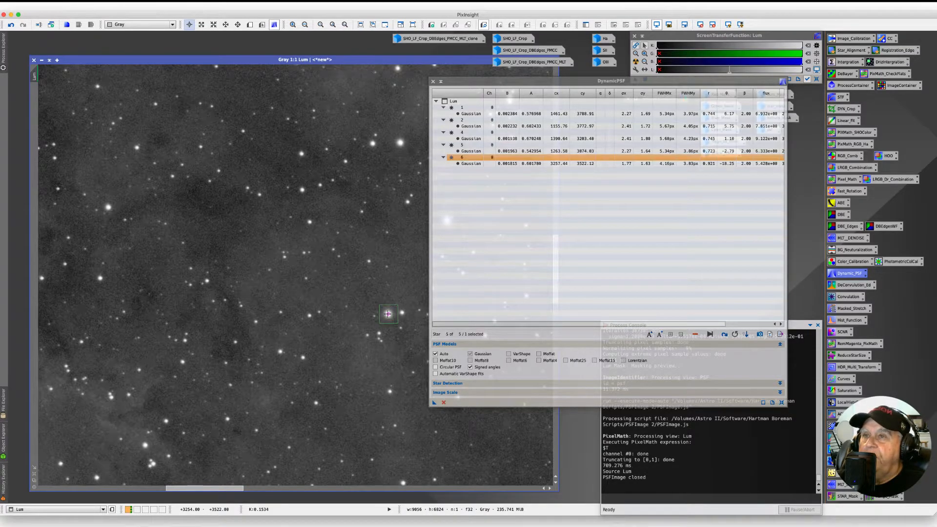
click(399, 143)
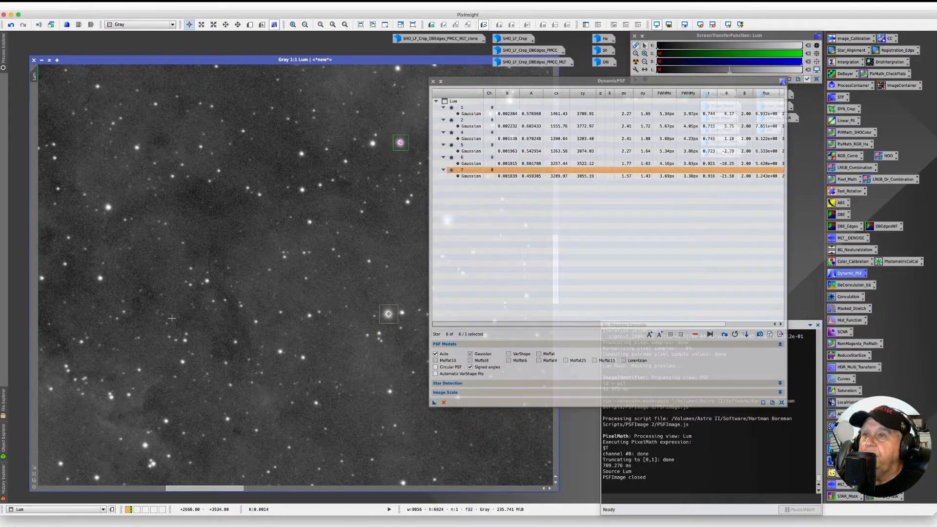
drag(176, 487, 225, 488)
click(278, 409)
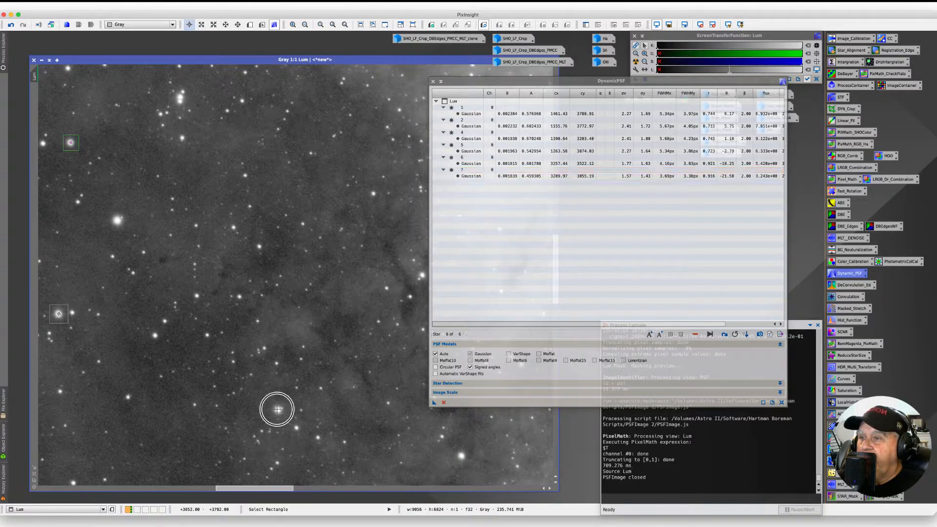
drag(233, 488, 273, 488)
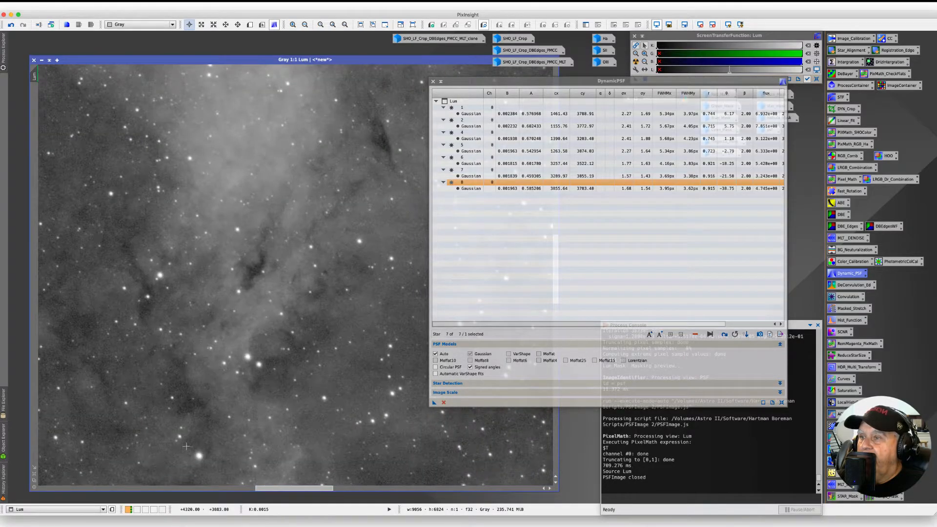
click(198, 456)
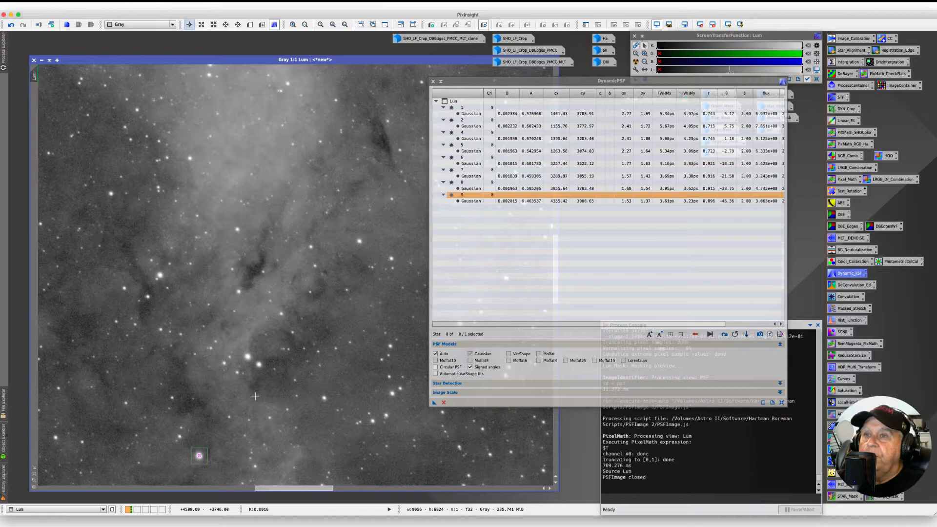
Sample the bright star left of the first samples again and delete its Moffat fit
drag(269, 488, 53, 504)
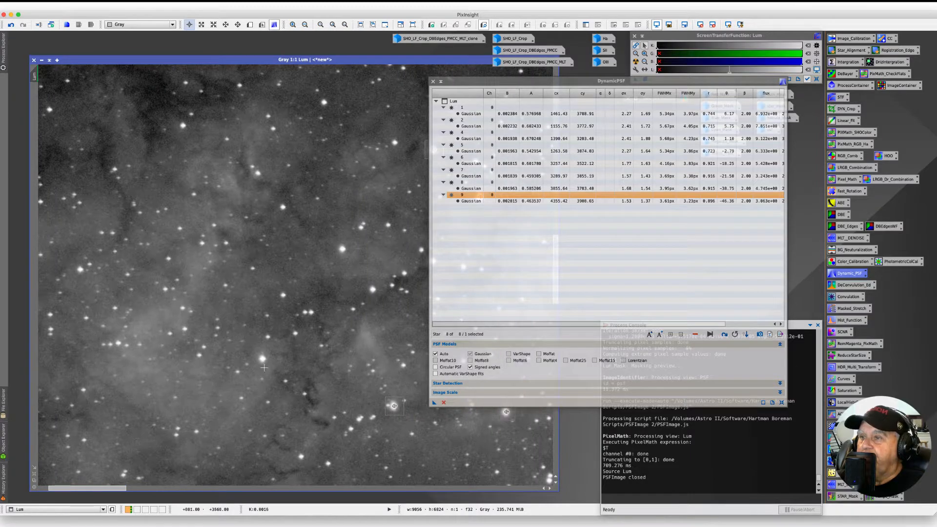
click(263, 359)
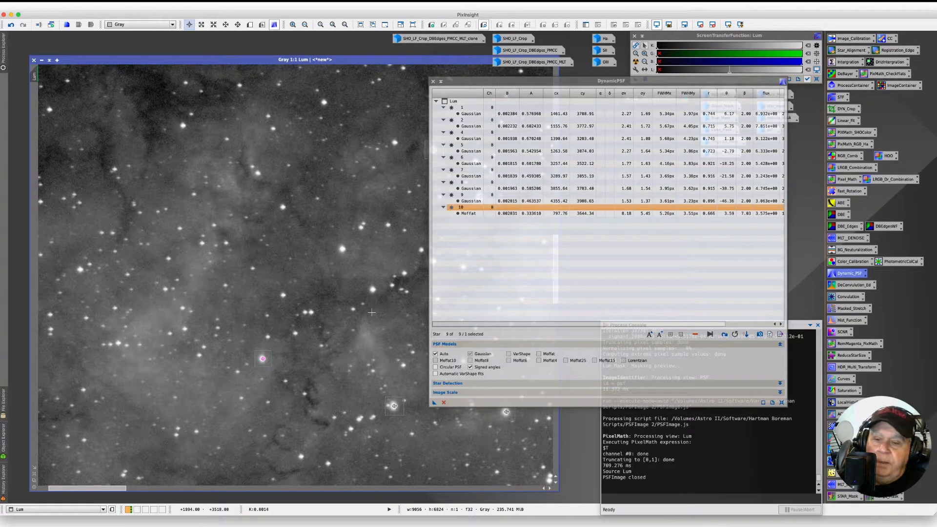
key(Delete)
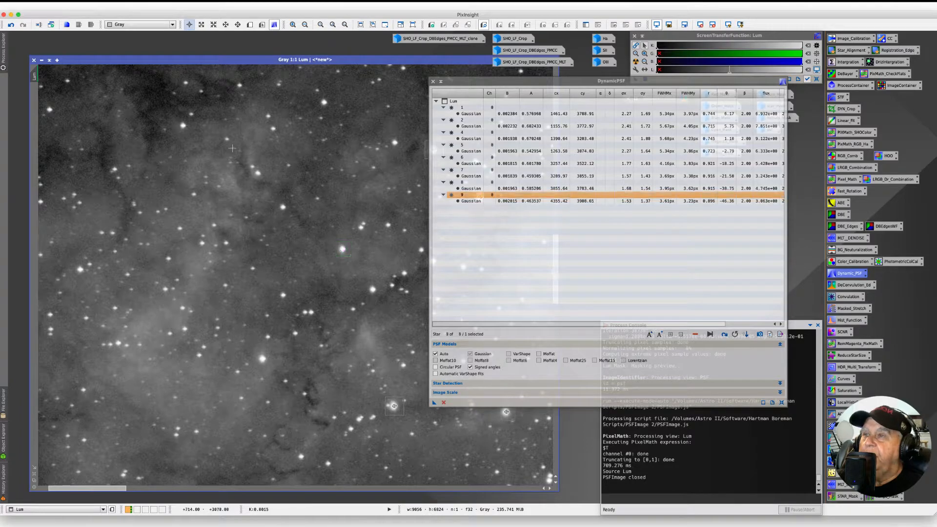
Move the DynamicPSF window clear of the Lum image and sample the two brightest unsampled stars beside the existing central samples
drag(88, 488, 43, 488)
drag(100, 487, 246, 494)
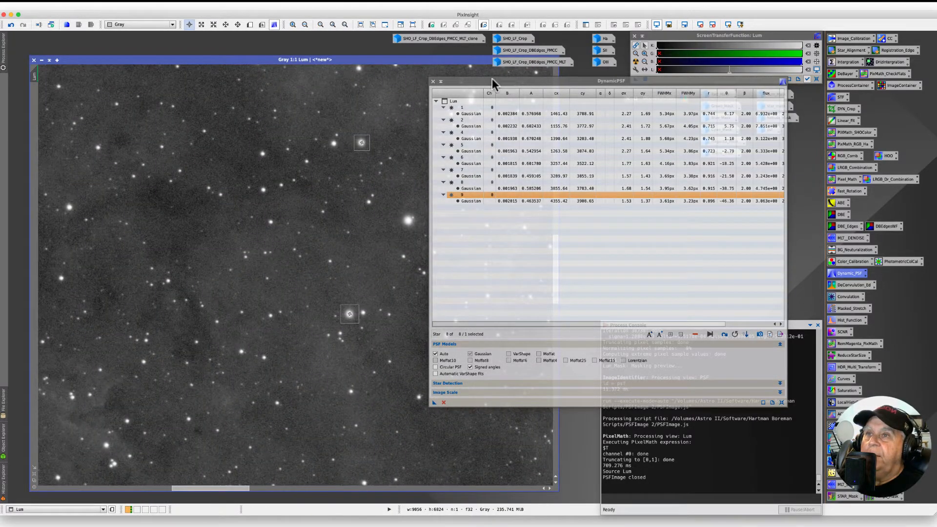
drag(536, 79, 692, 141)
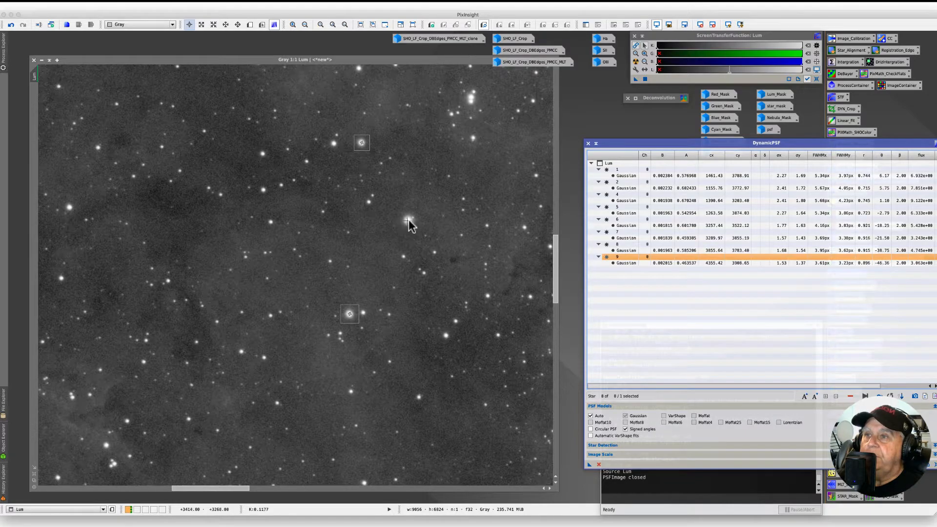
click(409, 220)
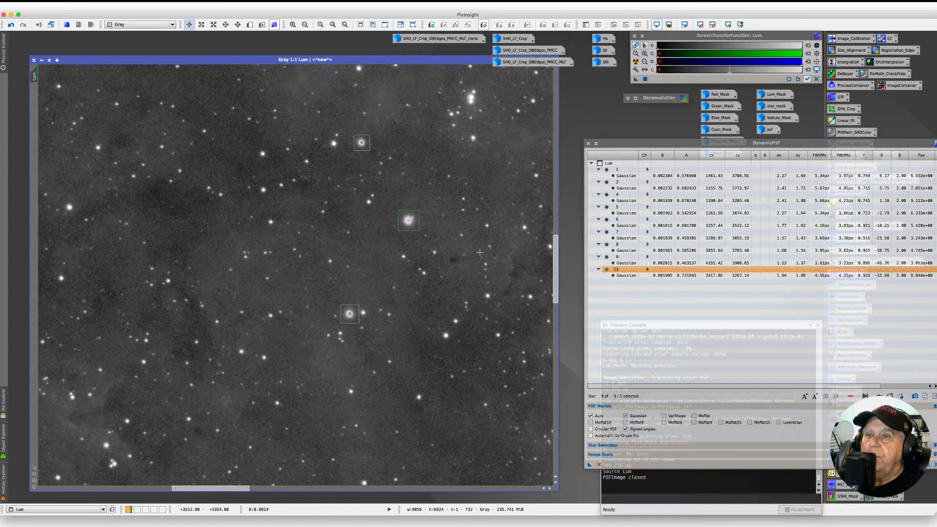
click(471, 98)
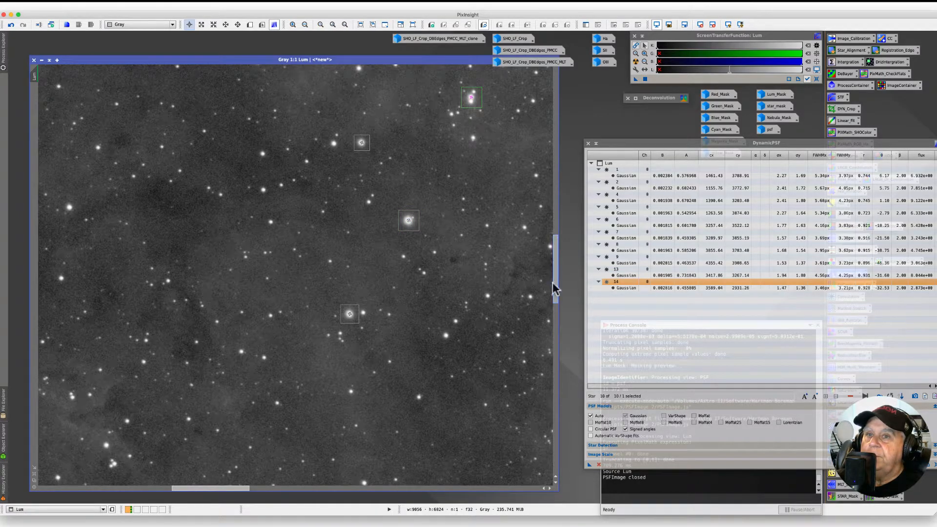
Sample five bright stars with DynamicPSF in the area of the Lum image above the central samples
drag(555, 282, 567, 226)
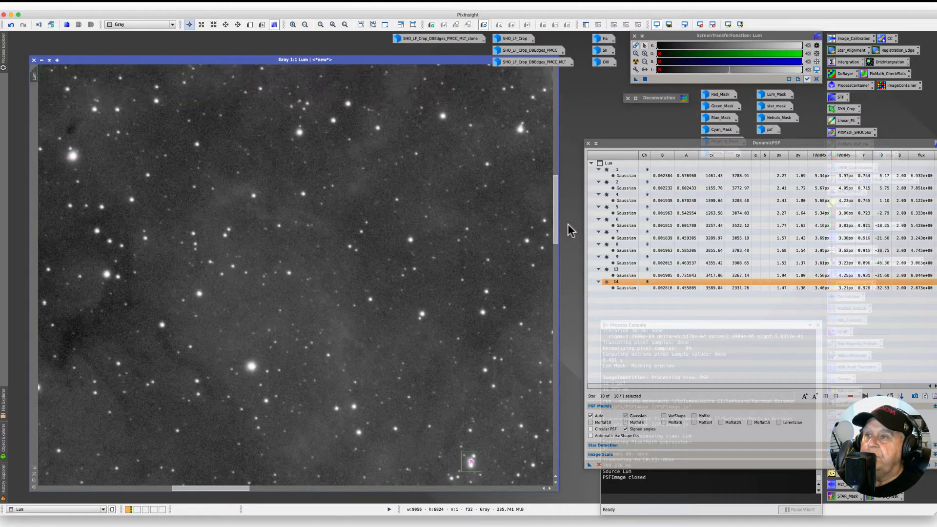
click(252, 366)
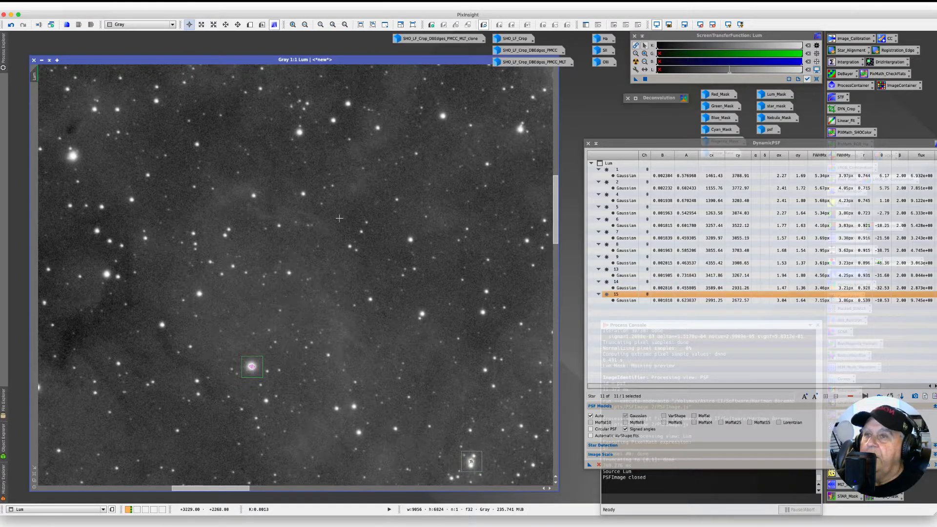
click(521, 128)
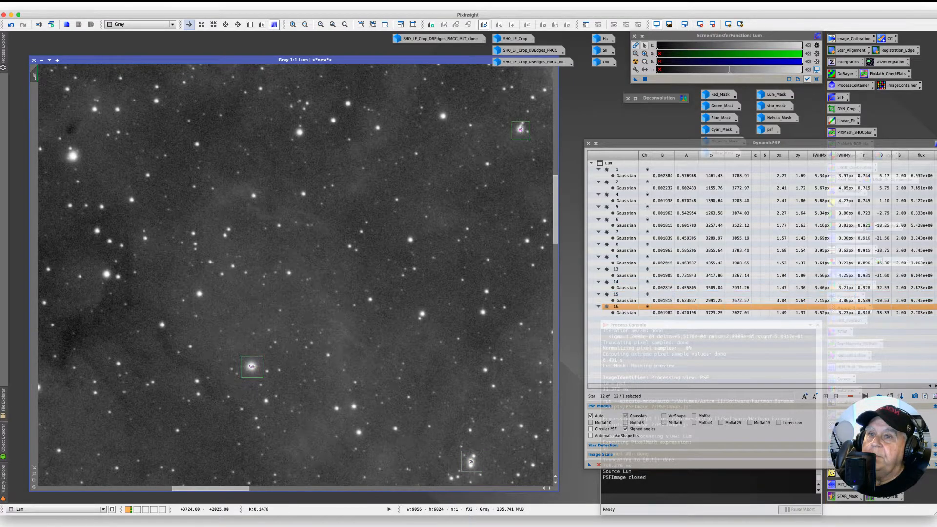
click(299, 132)
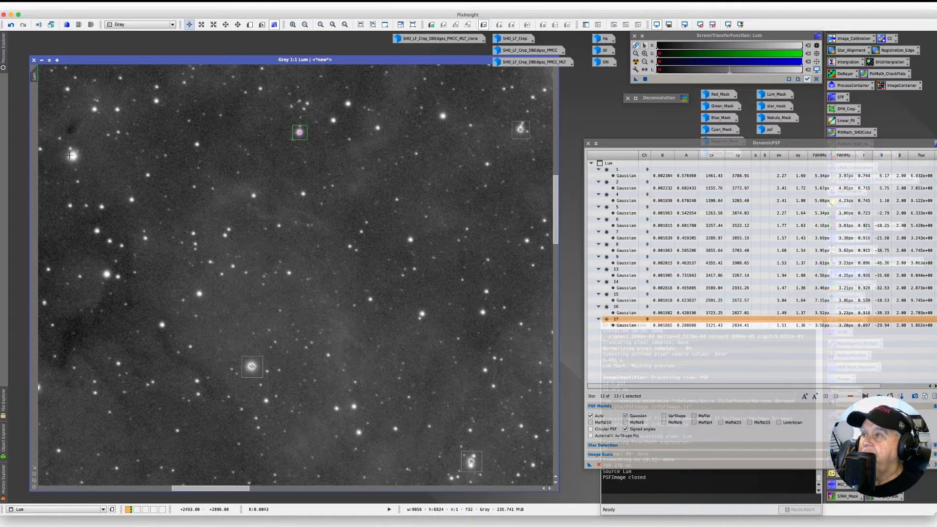
click(72, 155)
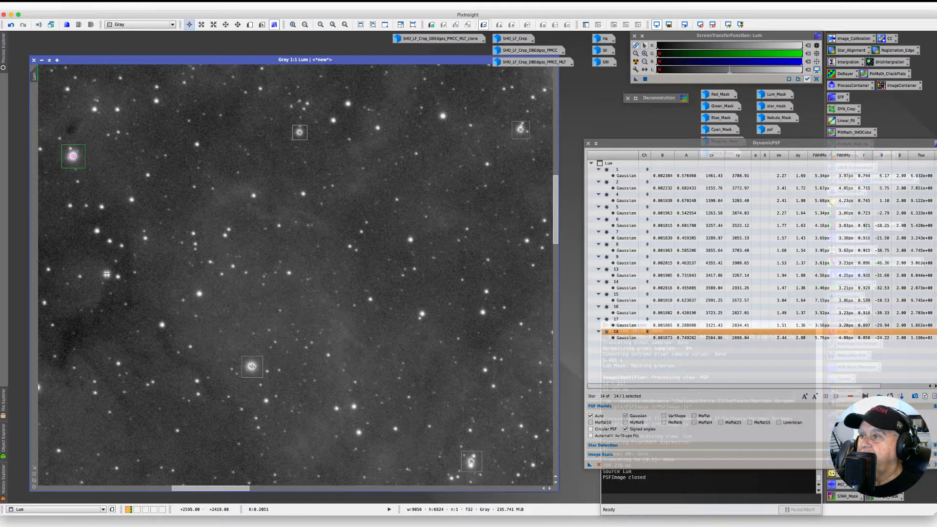
click(107, 273)
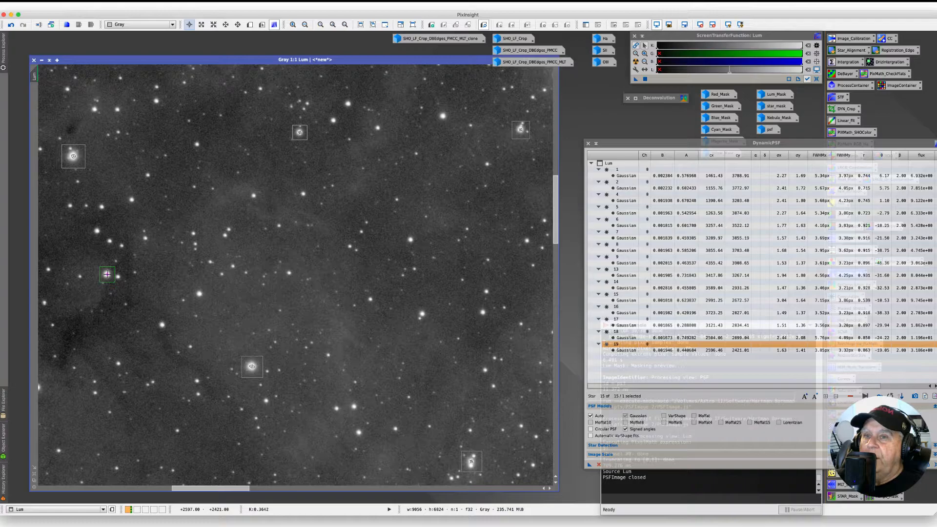
scroll(250, 256, down, 3)
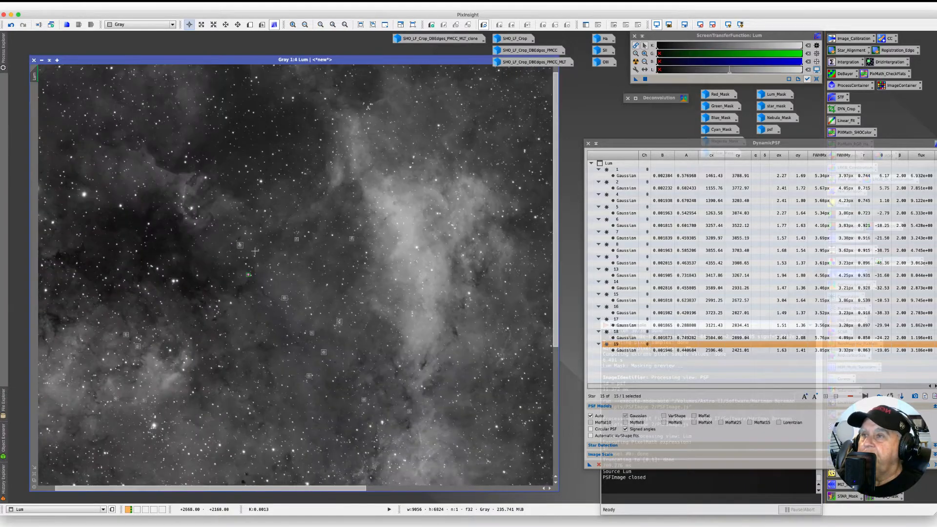
scroll(255, 250, up, 4)
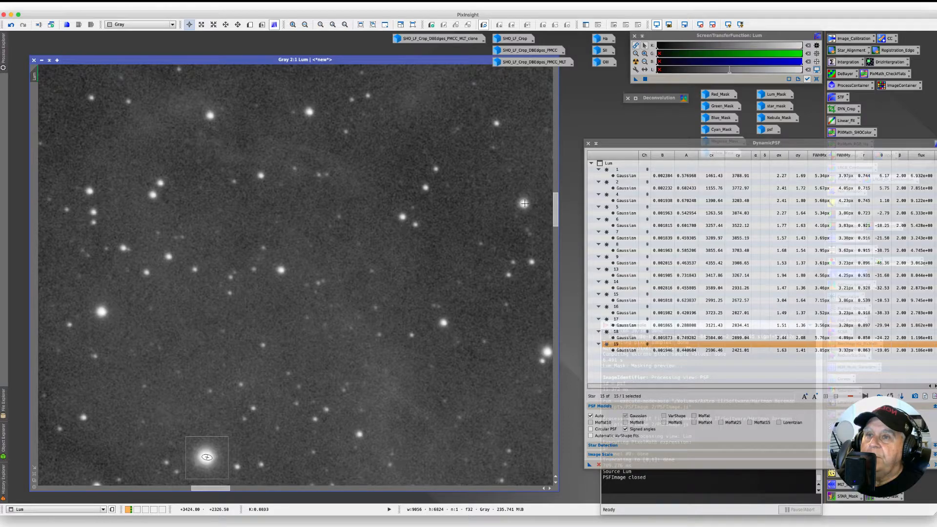
Try sampling the bright stars in the upper part of the Lum image with DynamicPSF, deleting each fit
click(524, 203)
key(Delete)
drag(555, 209, 555, 193)
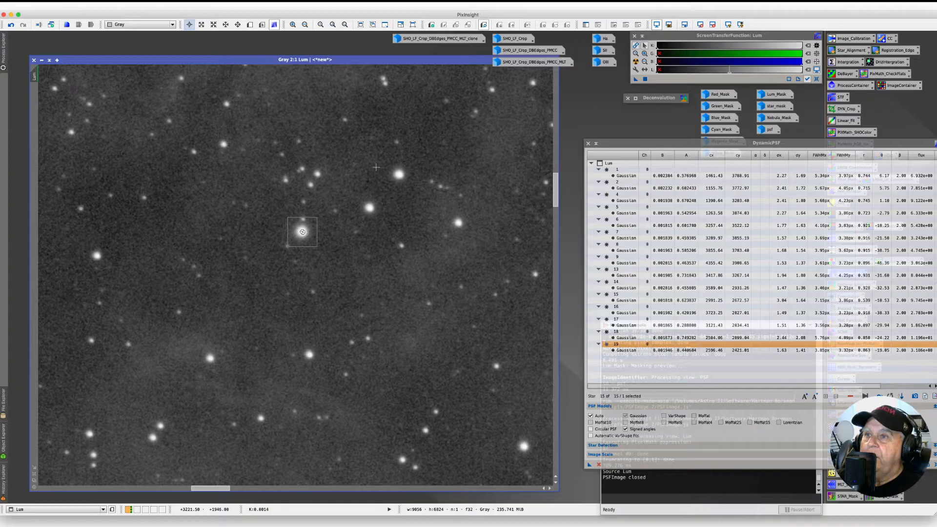
click(398, 174)
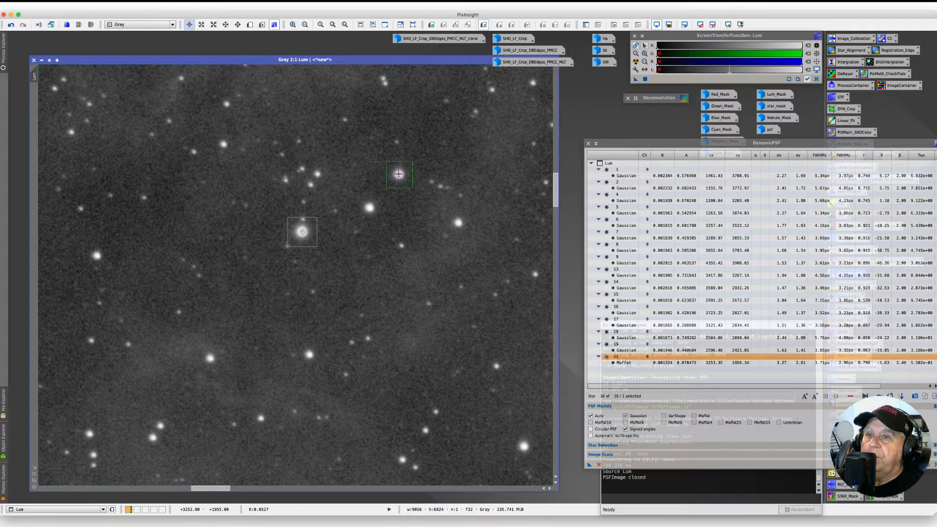
key(Delete)
drag(556, 191, 555, 168)
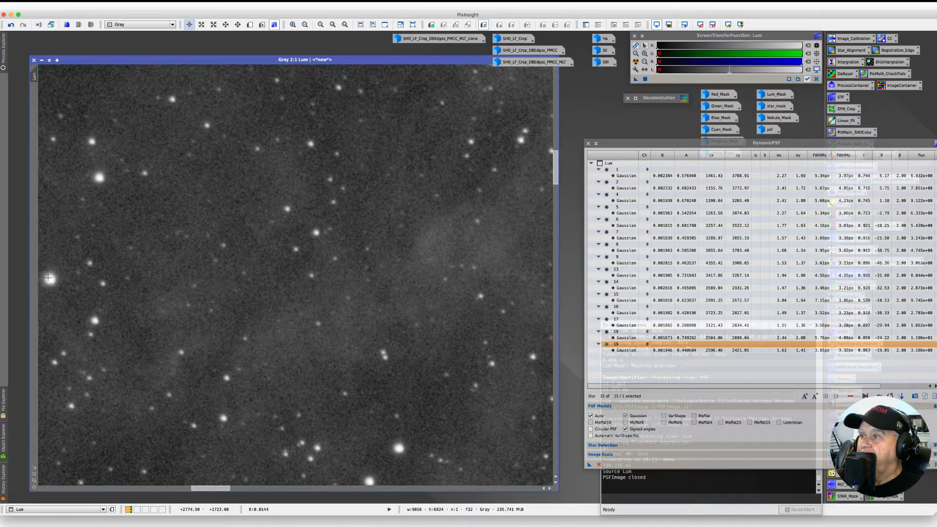
click(49, 278)
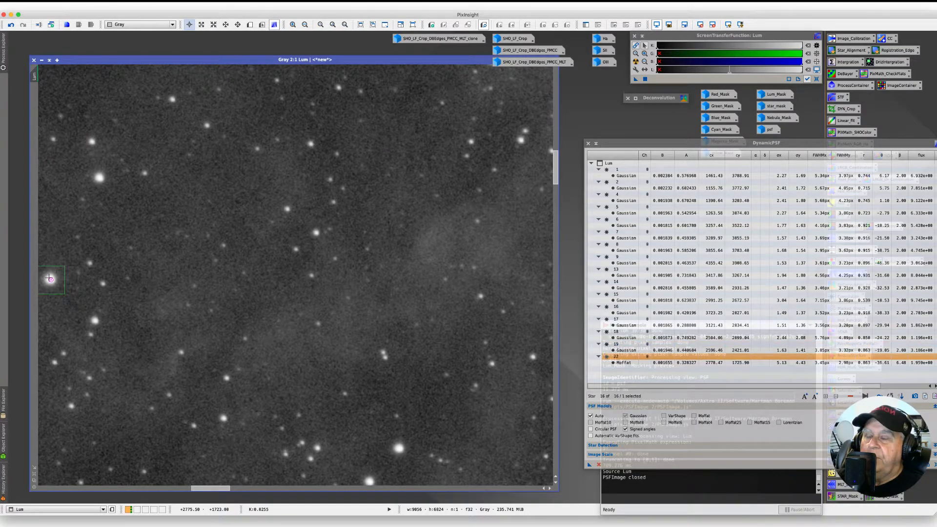
key(Delete)
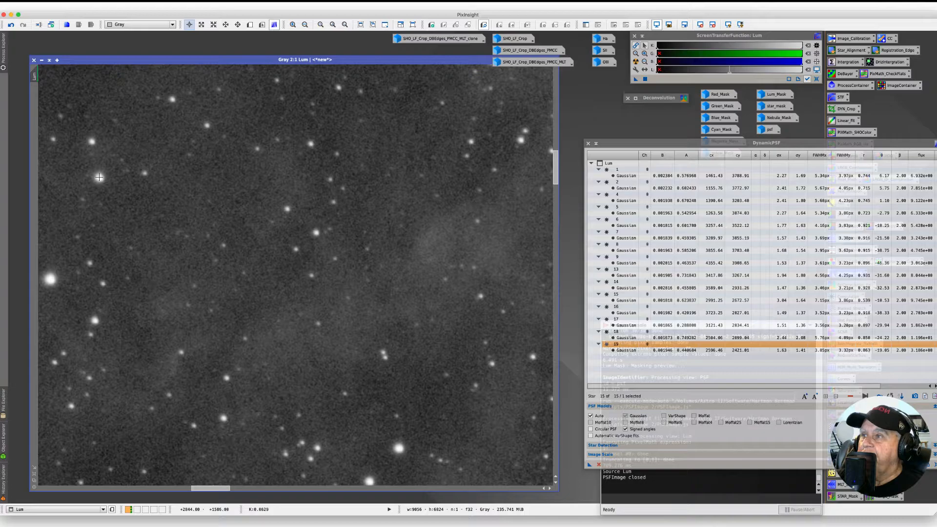
click(99, 177)
key(Delete)
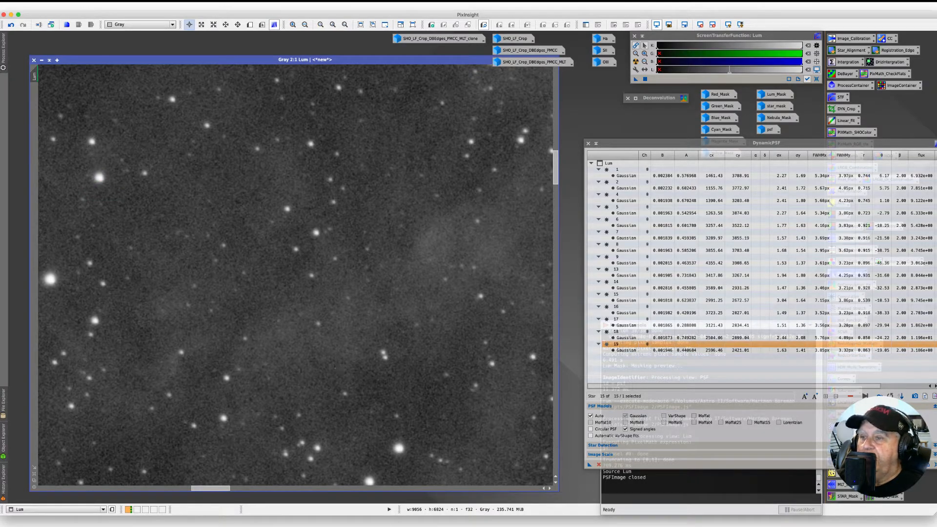
click(399, 449)
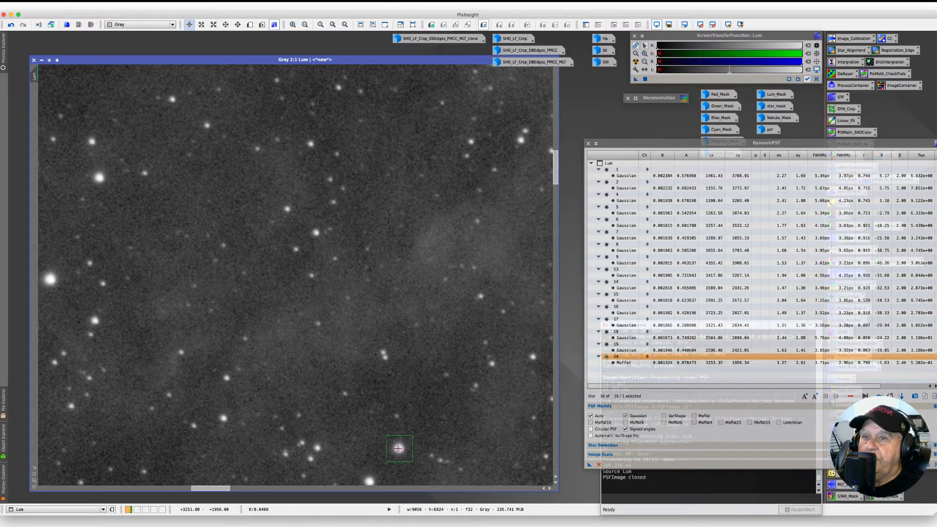
key(Delete)
Sample the brightest star beside the nebula filament farther left with DynamicPSF, discarding the fit of the bright star below it
drag(215, 489, 145, 490)
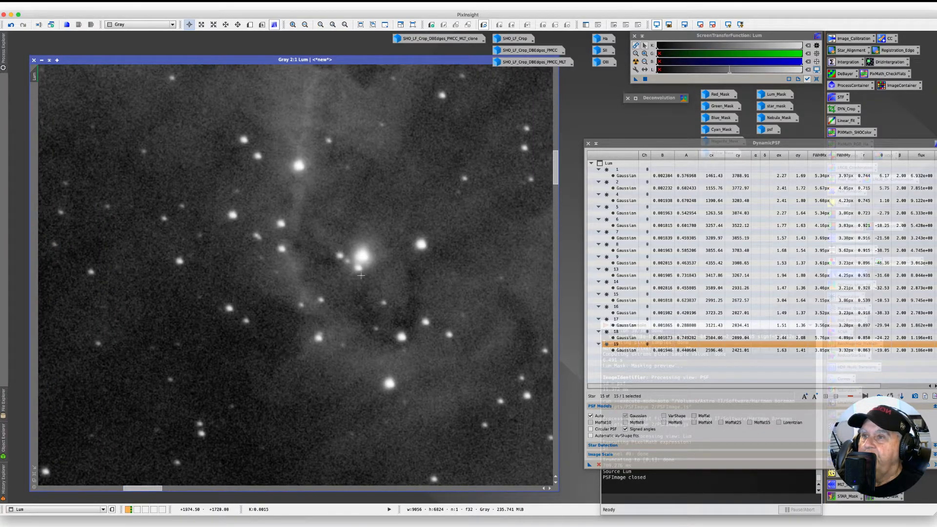
click(360, 256)
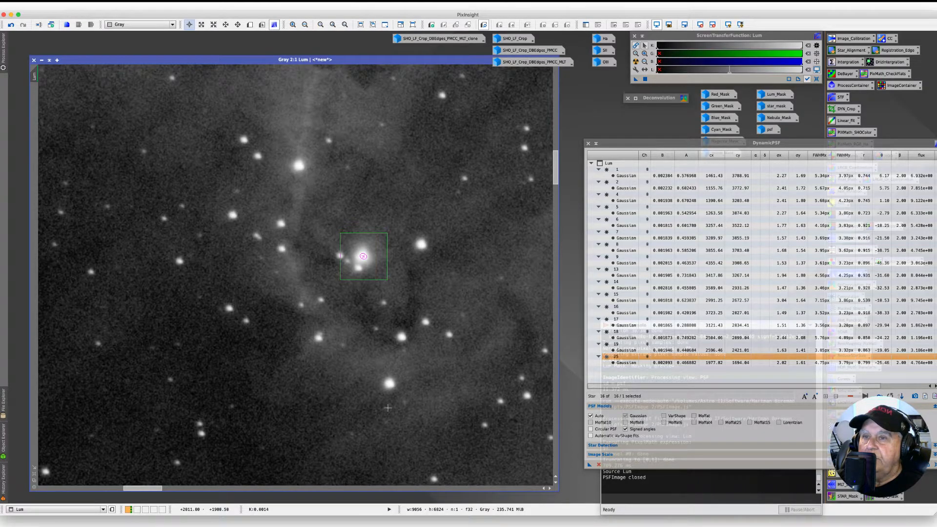
click(389, 383)
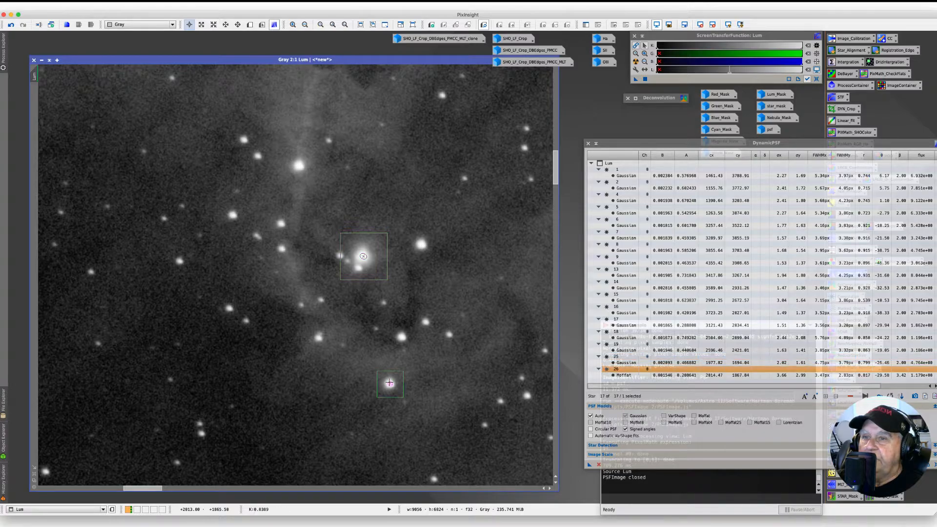
key(Delete)
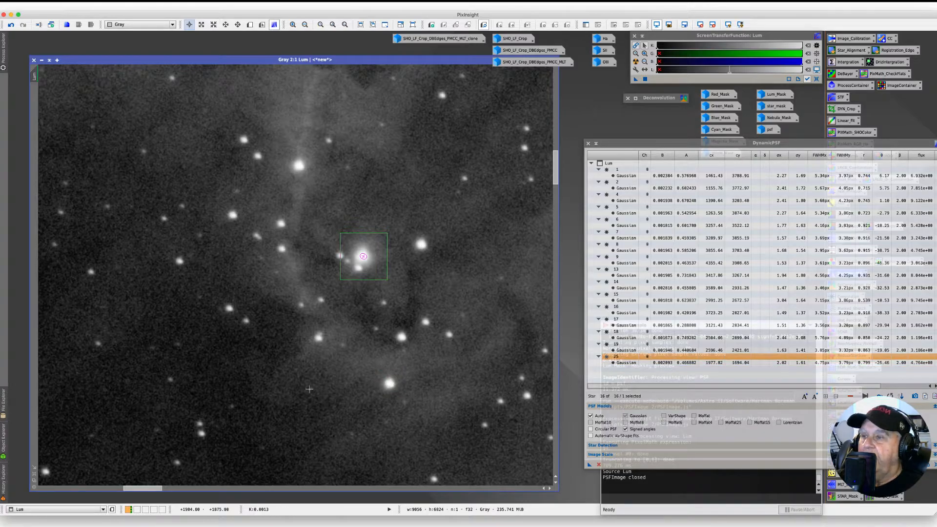
click(300, 165)
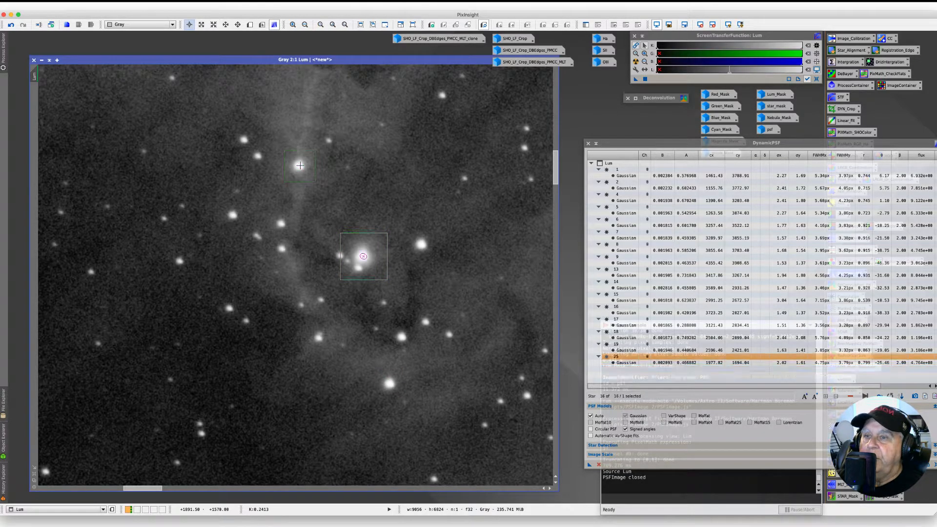
Sample the two brightest stars in the dark area farther left and discard the fit of the bright star above them
drag(139, 490, 115, 488)
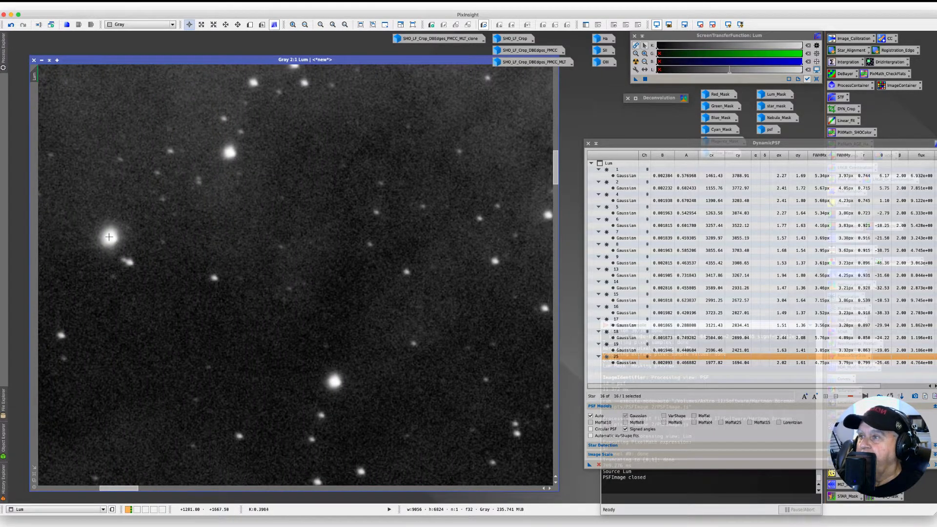
click(112, 239)
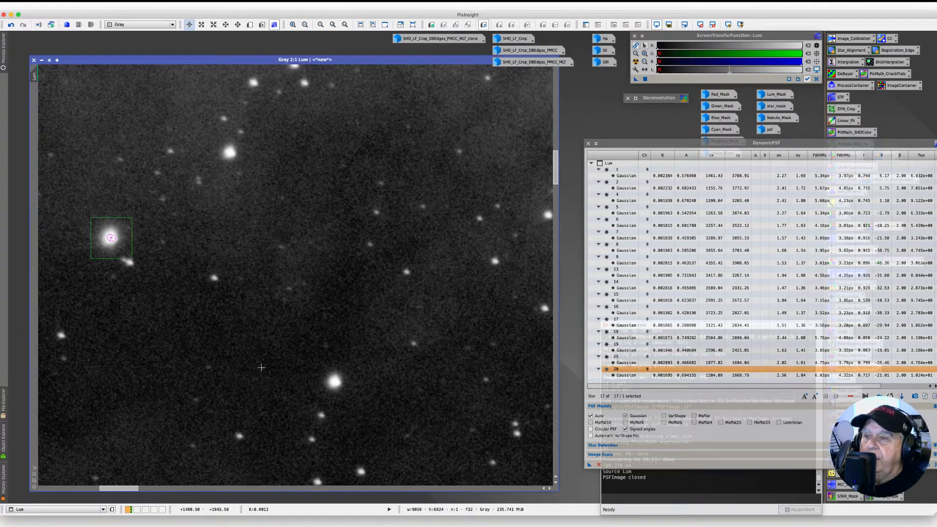
click(333, 382)
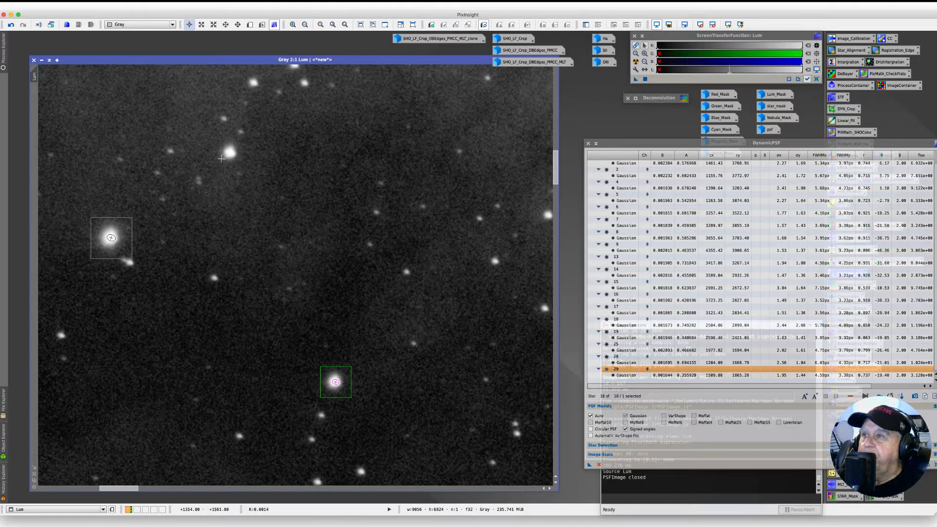
click(230, 151)
key(Delete)
Bring the DynamicPSF window over the Lum image and select all sampled stars in its list
click(582, 146)
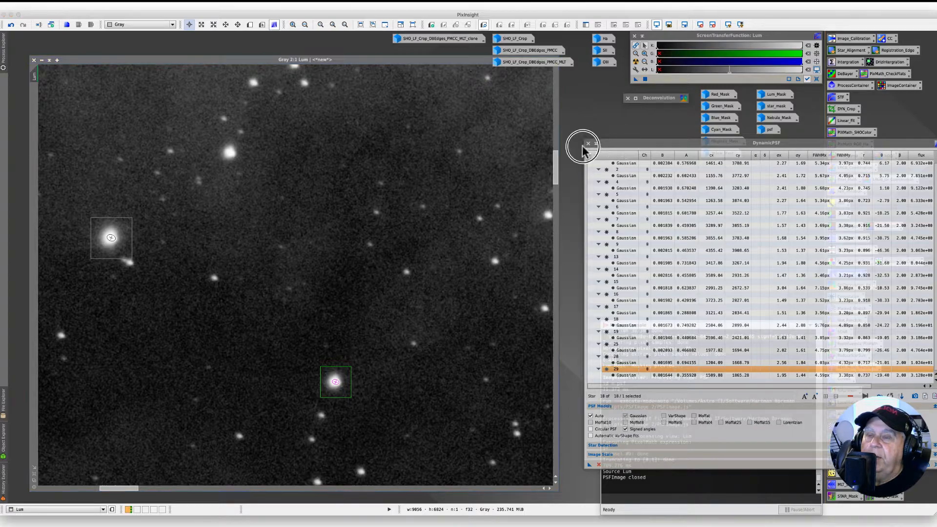
drag(583, 147, 424, 140)
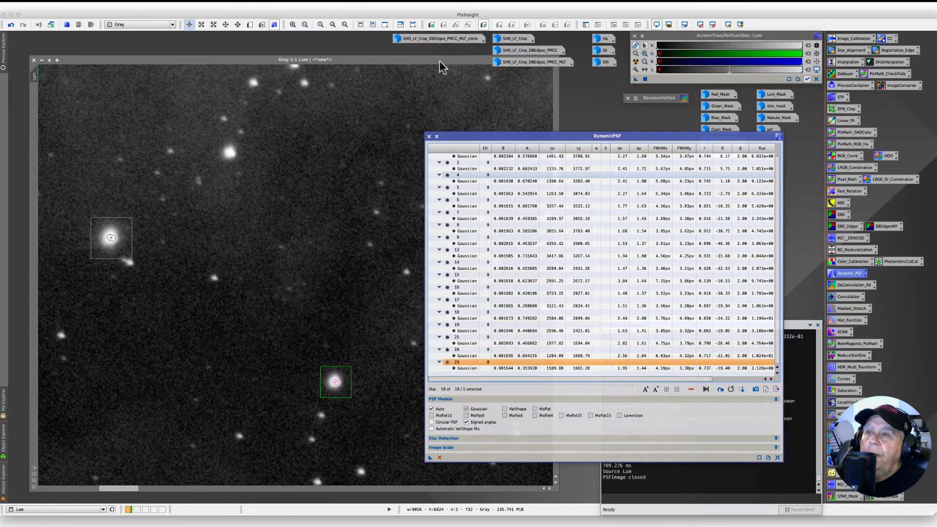
drag(446, 137, 312, 101)
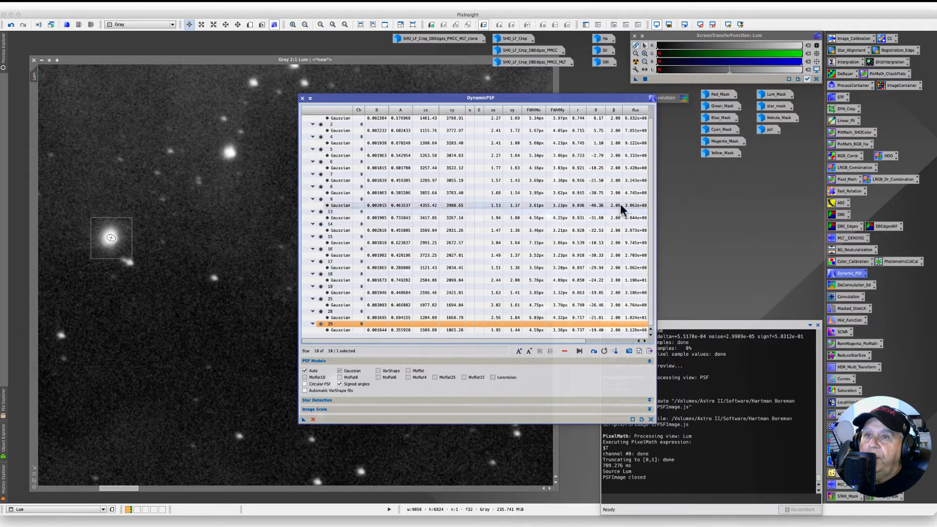
scroll(644, 188, up, 1)
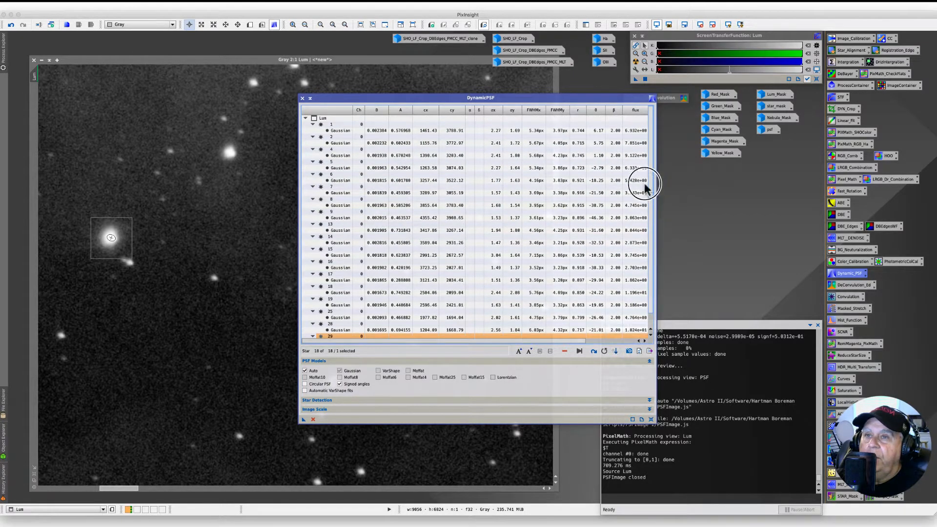
click(351, 136)
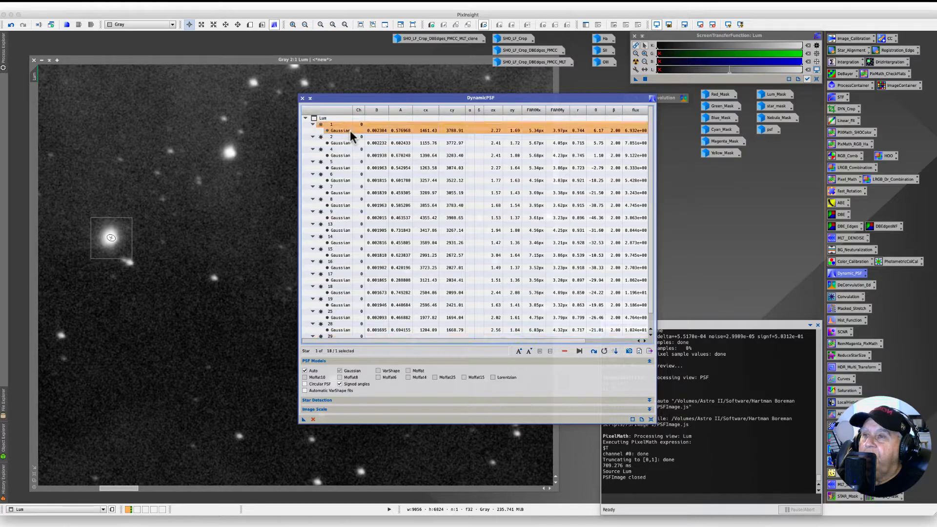
drag(649, 127, 657, 254)
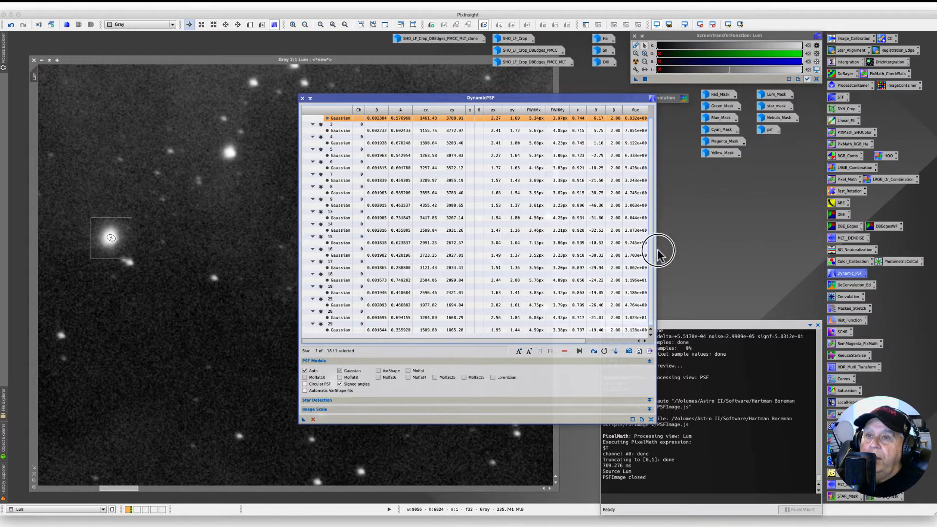
shift+click(335, 331)
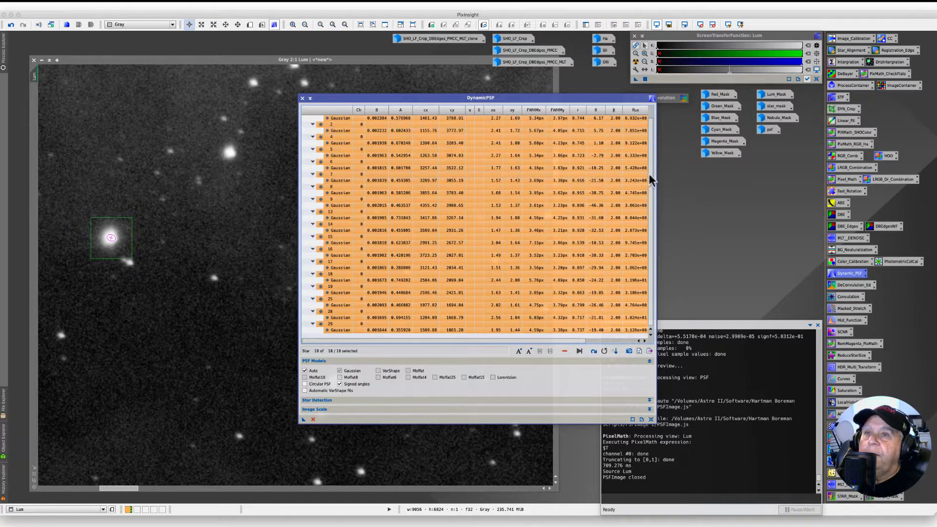
drag(650, 230, 653, 144)
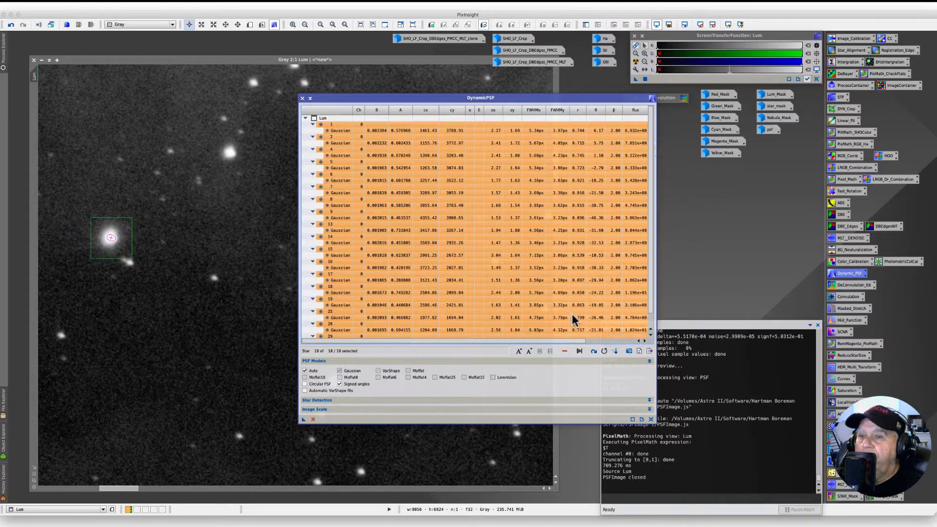
Generate the synthetic PSF image from the selected stars and close DynamicPSF
click(629, 351)
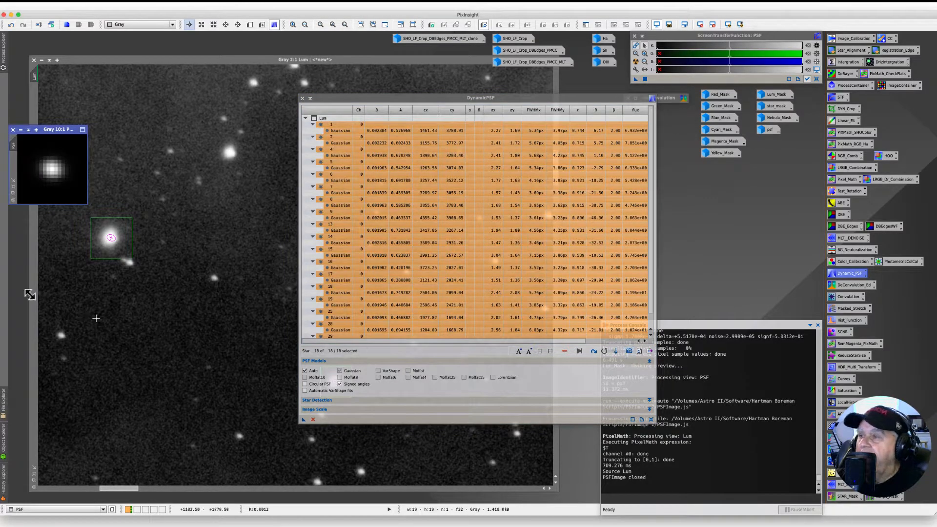
click(303, 99)
click(496, 273)
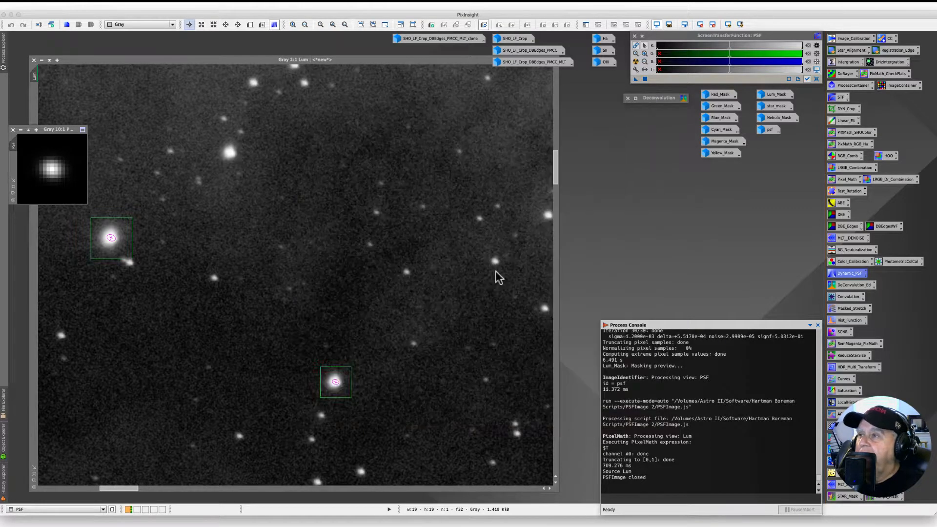
Move the new PSF image off the Lum image, minimize it to an icon and place it below the psf icon
drag(46, 130, 599, 157)
scroll(589, 175, down, 2)
scroll(590, 175, down, 1)
click(593, 154)
drag(632, 193, 768, 141)
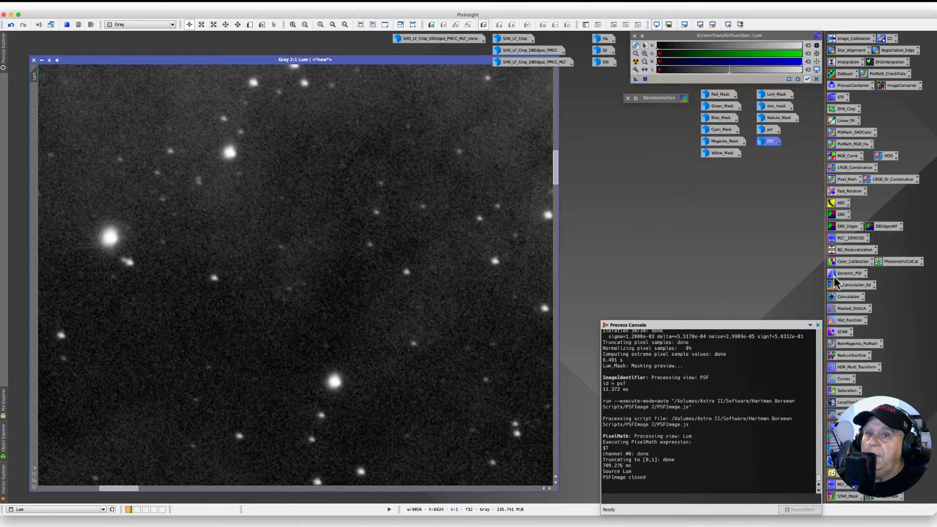
Zoom the Lum image out to 1:5, expand the collapsed Deconvolution window and move it clear of the mask icons
scroll(251, 262, down, 5)
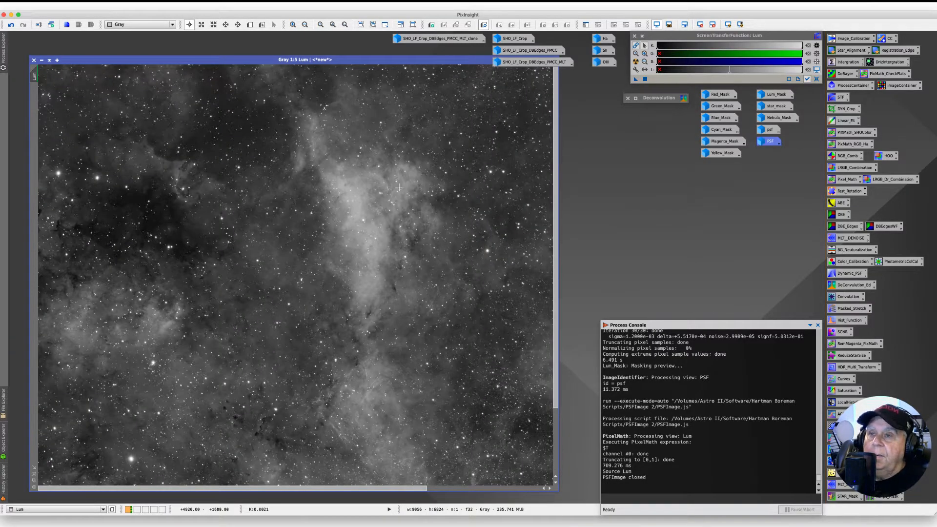
click(653, 99)
double_click(652, 99)
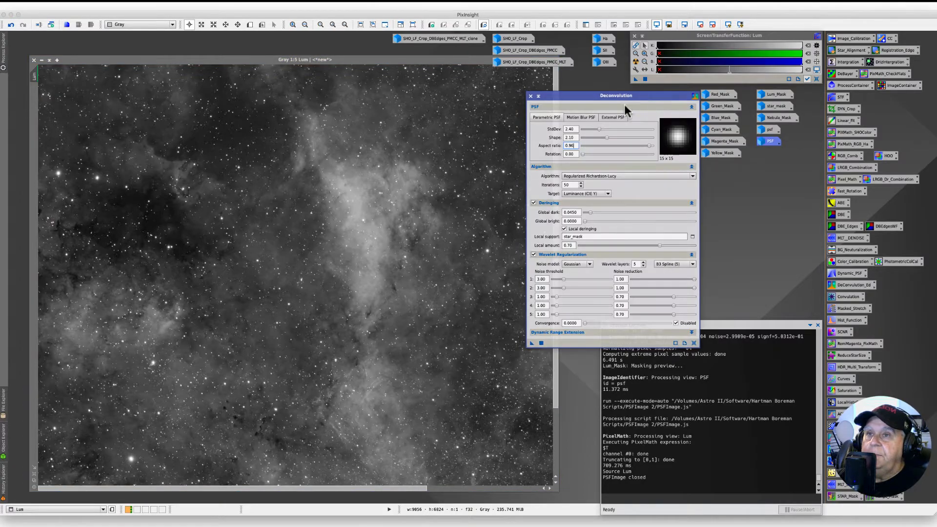
drag(569, 98, 505, 102)
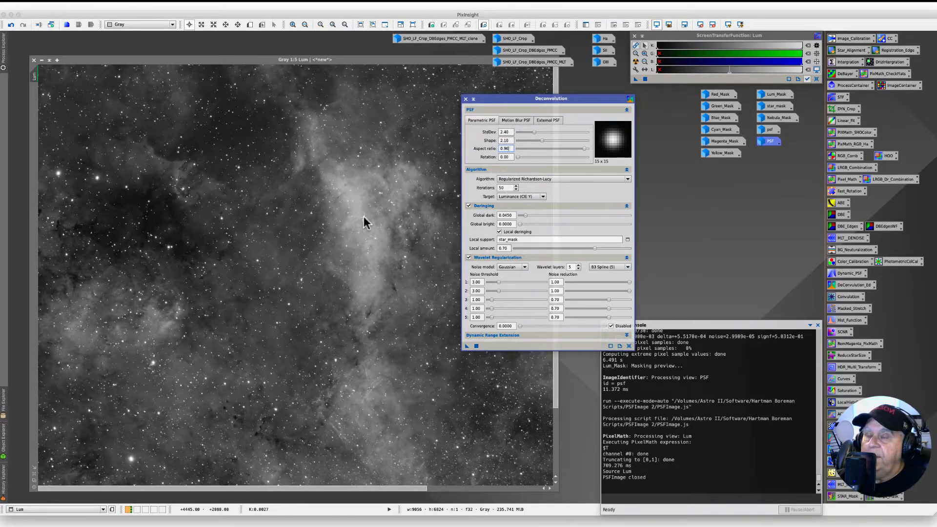
Restore the SHO_LF_Crop_DBEdges_PMCC_MLT_clone colour image and arrange it against the Lum image to compare them
click(428, 39)
double_click(428, 39)
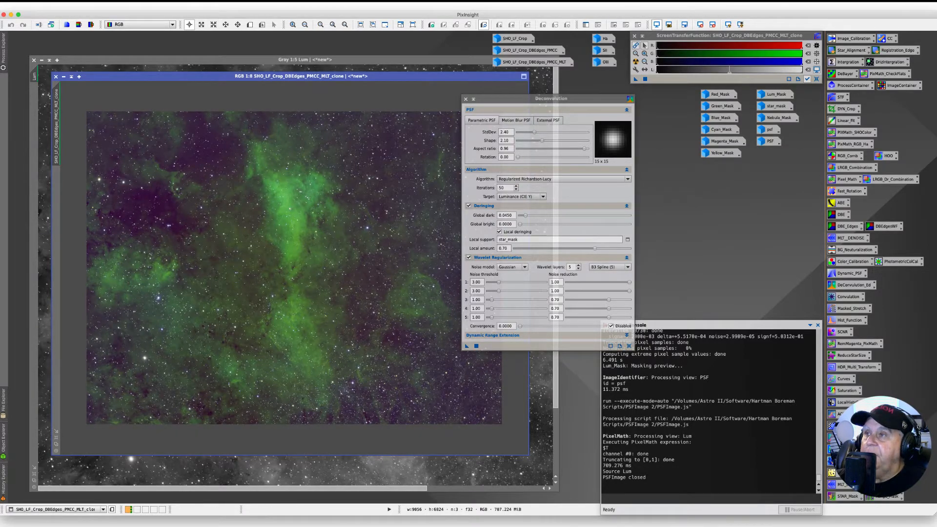
drag(180, 79, 306, 145)
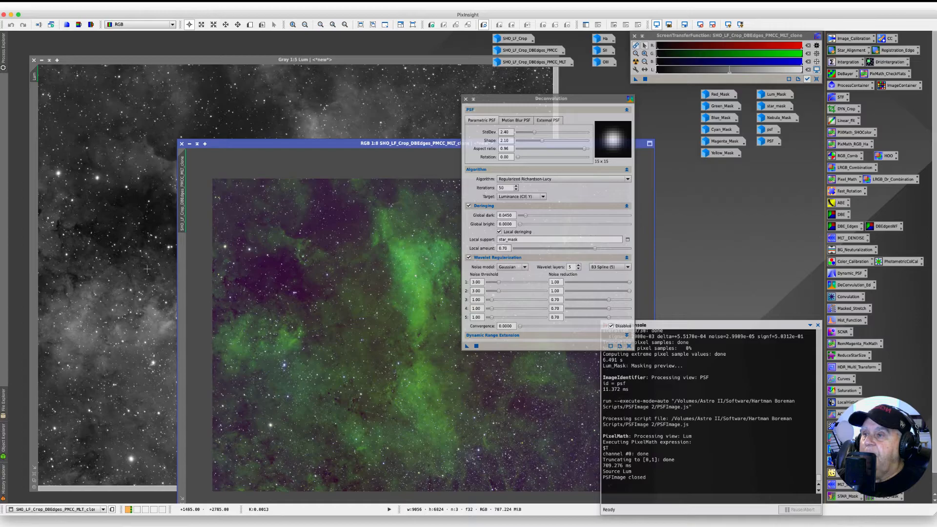
drag(257, 144, 383, 139)
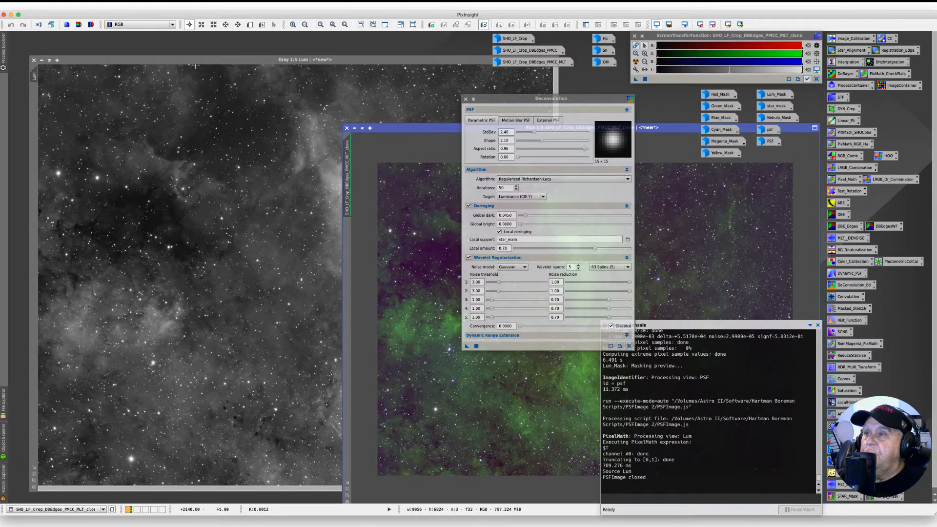
drag(197, 60, 184, 56)
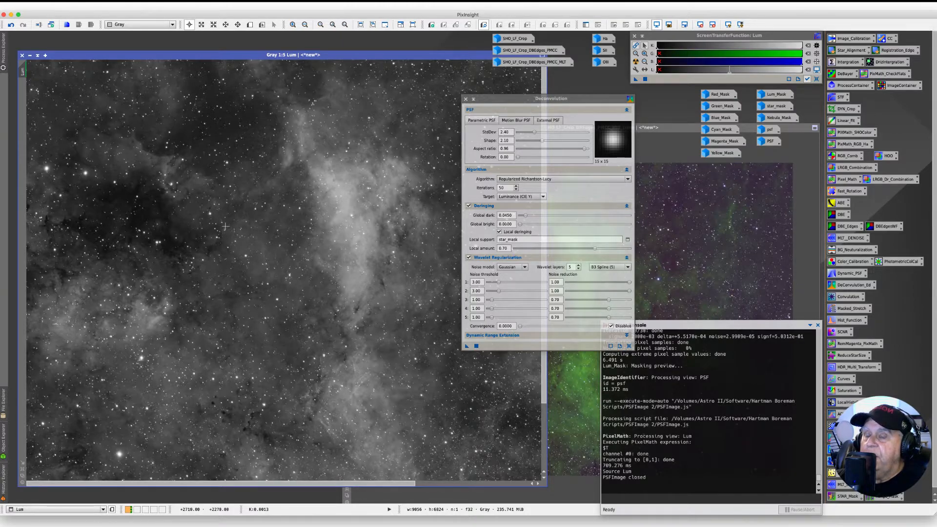
click(675, 227)
drag(385, 130, 162, 87)
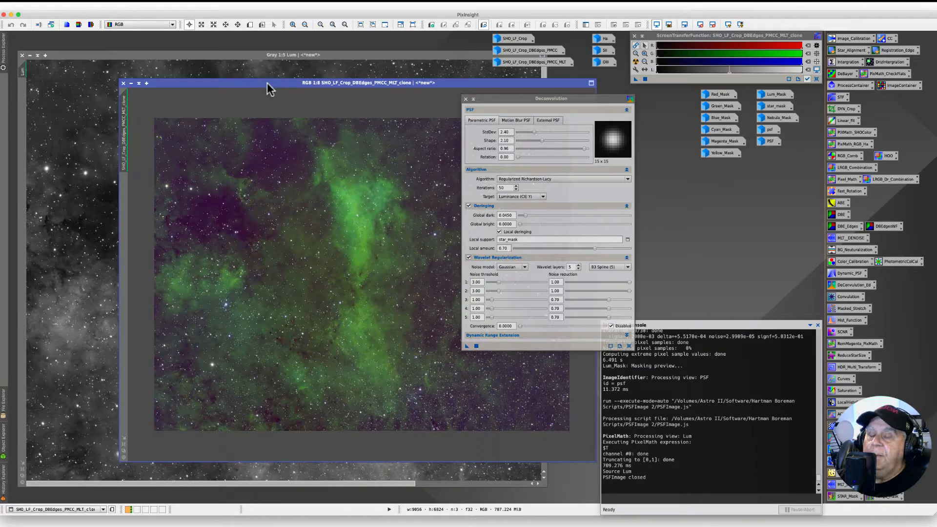
drag(268, 85, 271, 85)
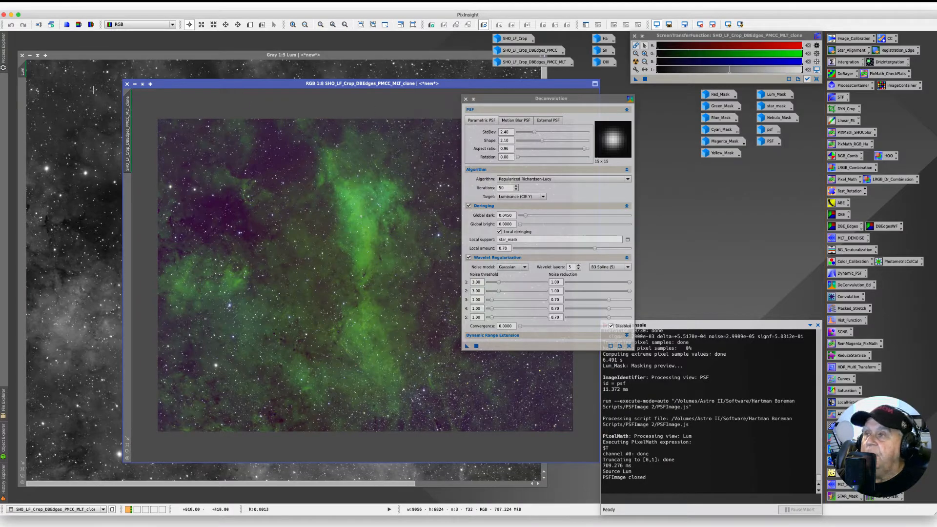
Minimize the SHO_LF_Crop_DBEdges_PMCC_MLT_clone colour image and shift the Deconvolution window further off the Lum image
click(135, 84)
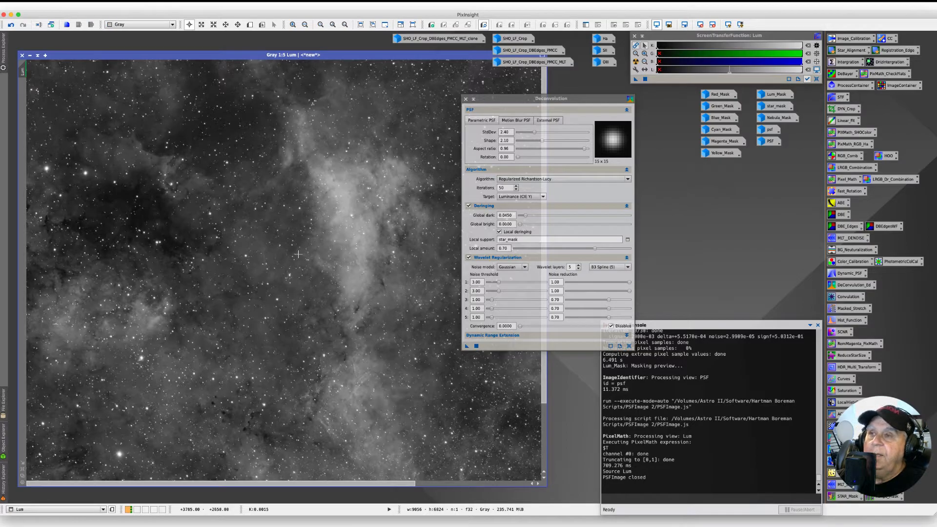
drag(501, 99, 550, 112)
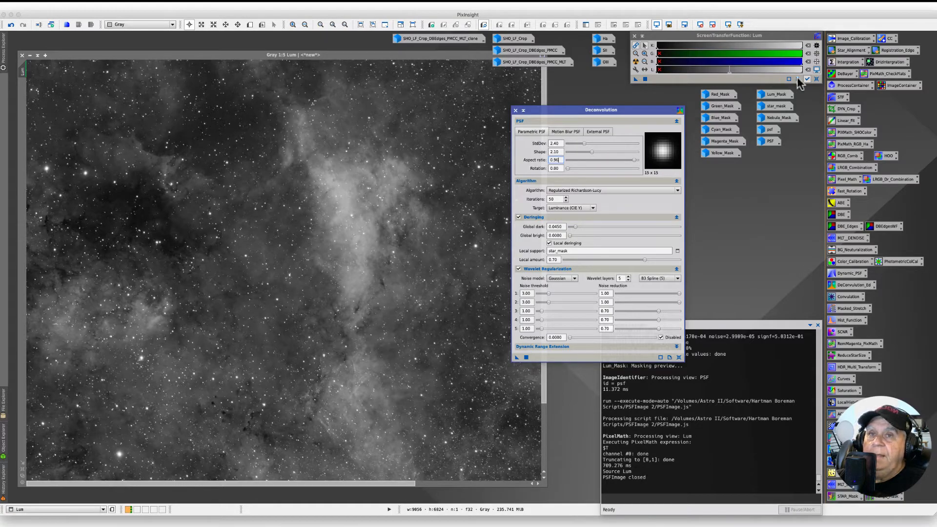
Reset the Lum image's screen stretch, reapply the auto stretch and reposition the Deconvolution window clear of the mask icons
click(816, 79)
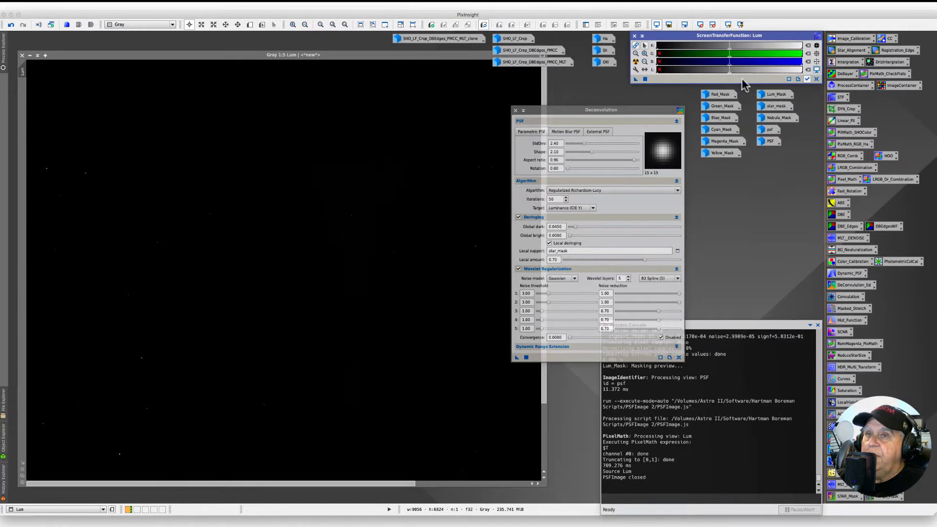
click(636, 61)
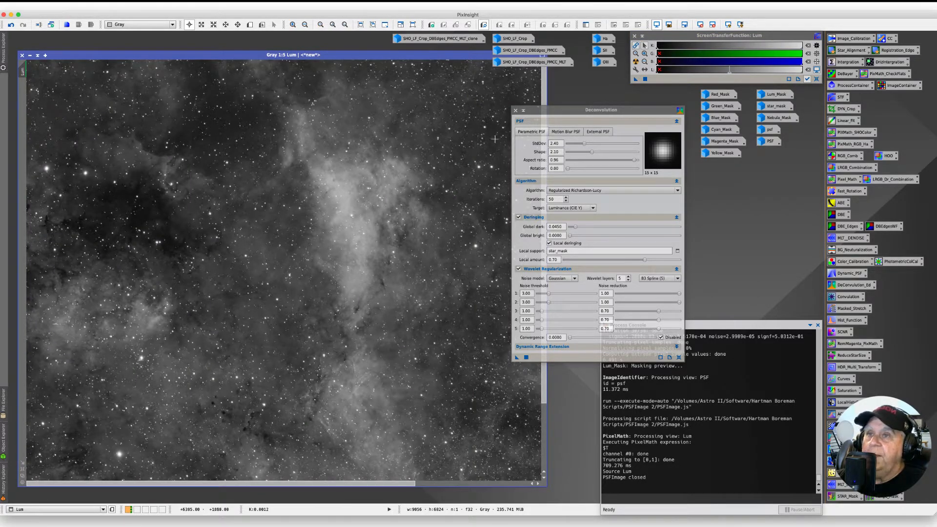
drag(547, 111, 582, 98)
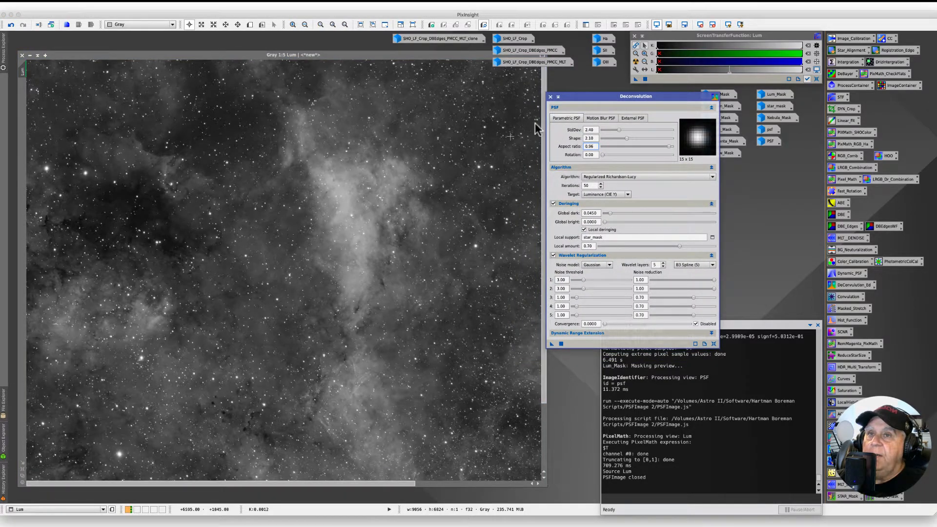
drag(585, 98, 545, 96)
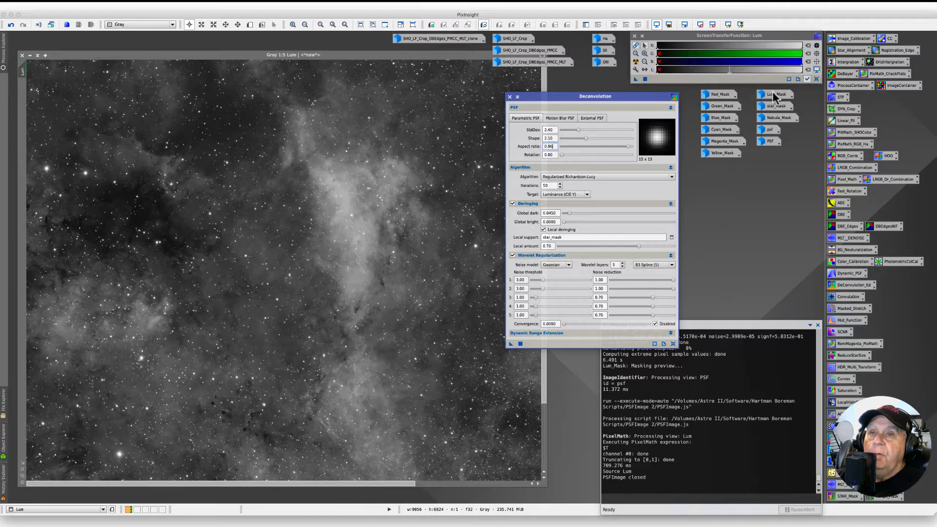
Restore the Lum_Mask image, move it off the Lum window's edge and apply it as the mask on Lum
double_click(775, 95)
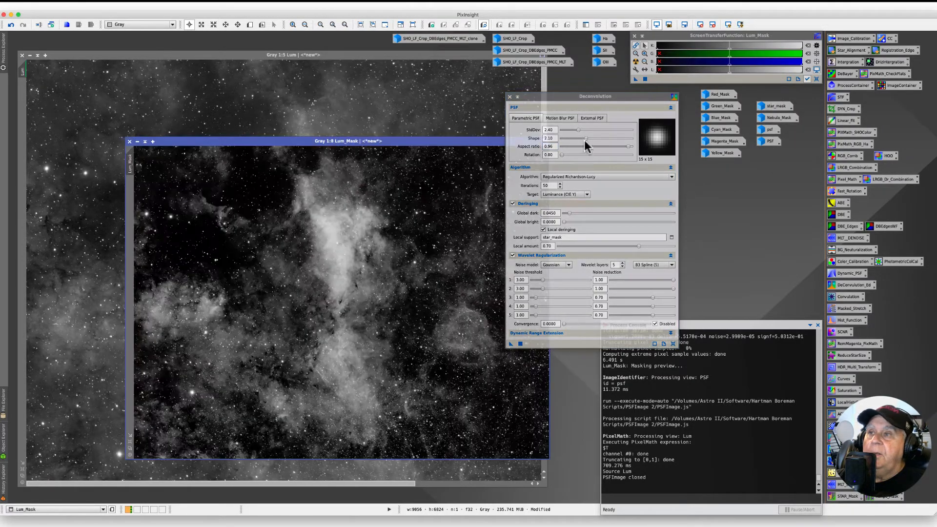
drag(191, 141, 163, 118)
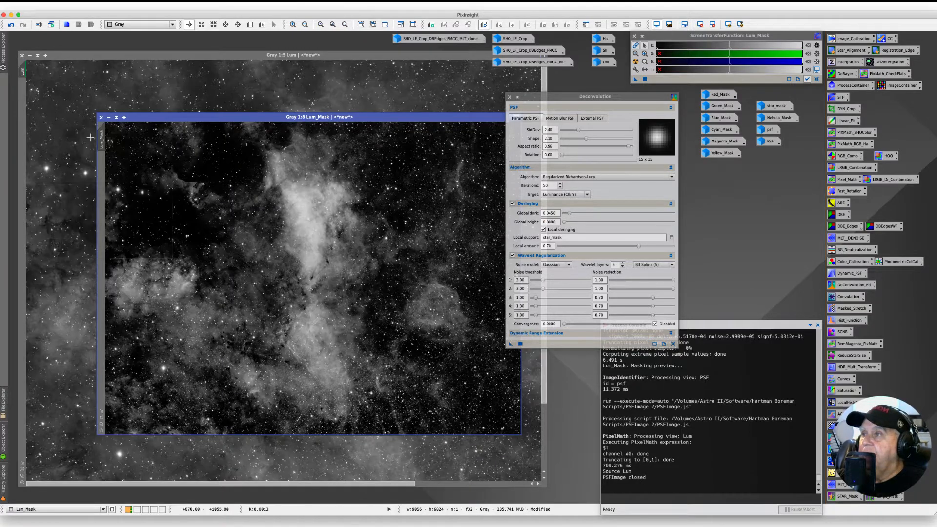
mouse_move(105, 142)
mouse_down()
mouse_move(21, 142)
mouse_move(100, 144)
mouse_up()
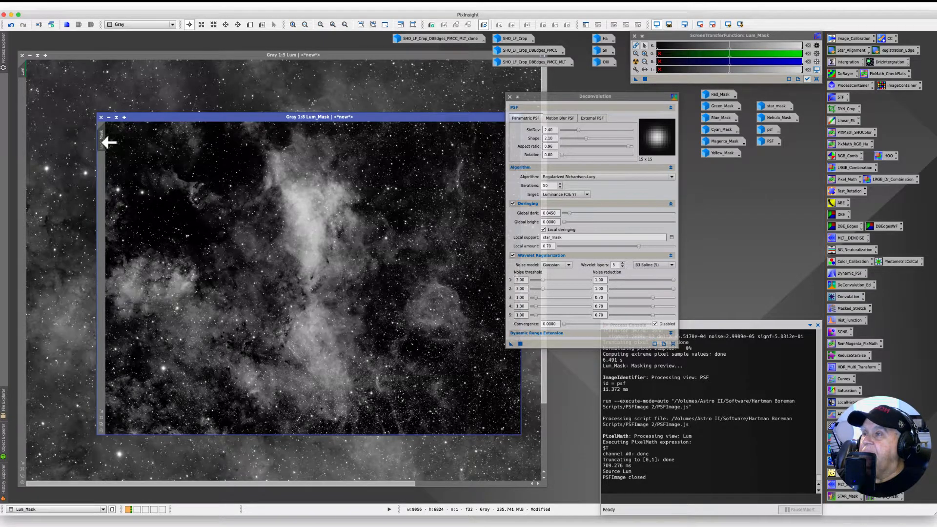
drag(107, 142, 27, 171)
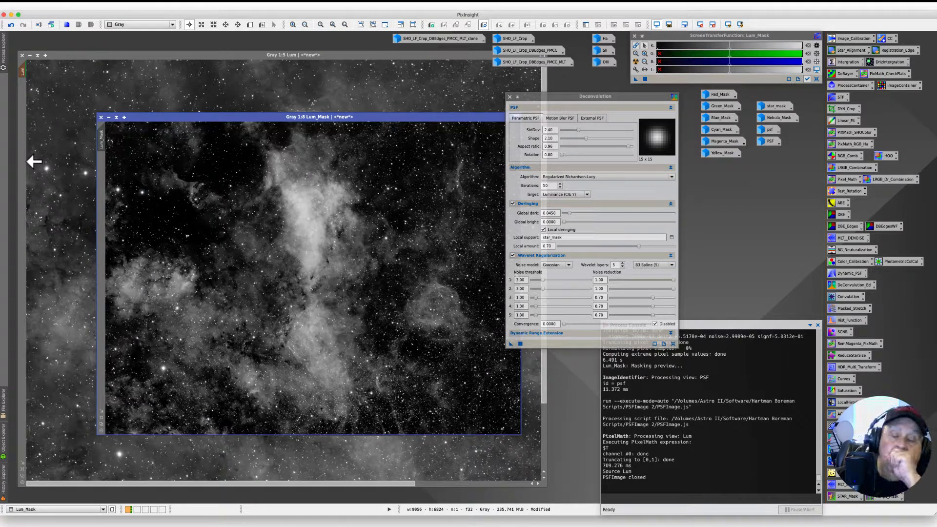
mouse_move(23, 74)
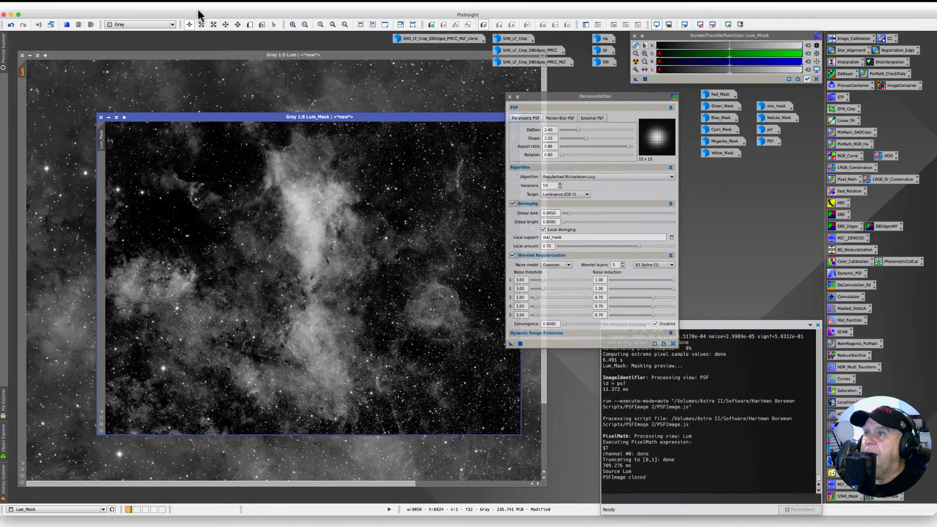
Show the mask overlay on the Lum image to check the protected areas, hide it again and nudge the Lum window
click(128, 56)
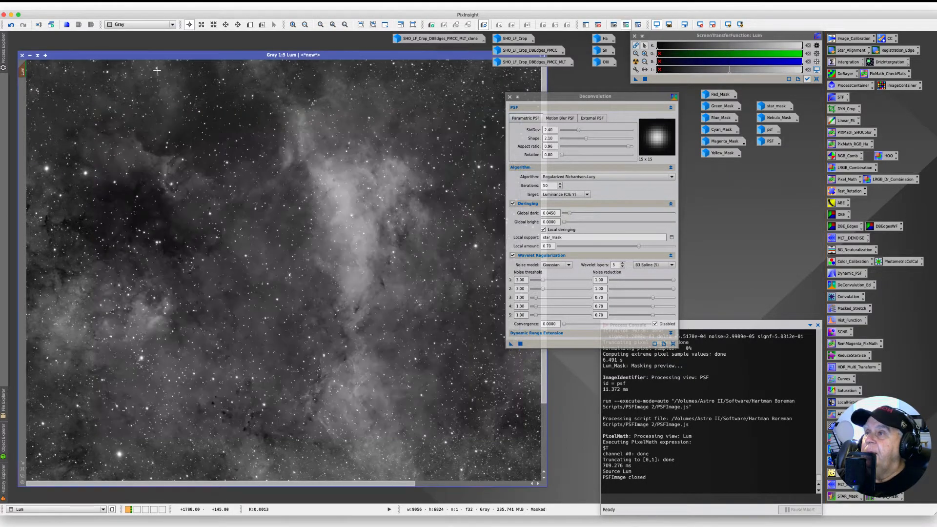
click(153, 5)
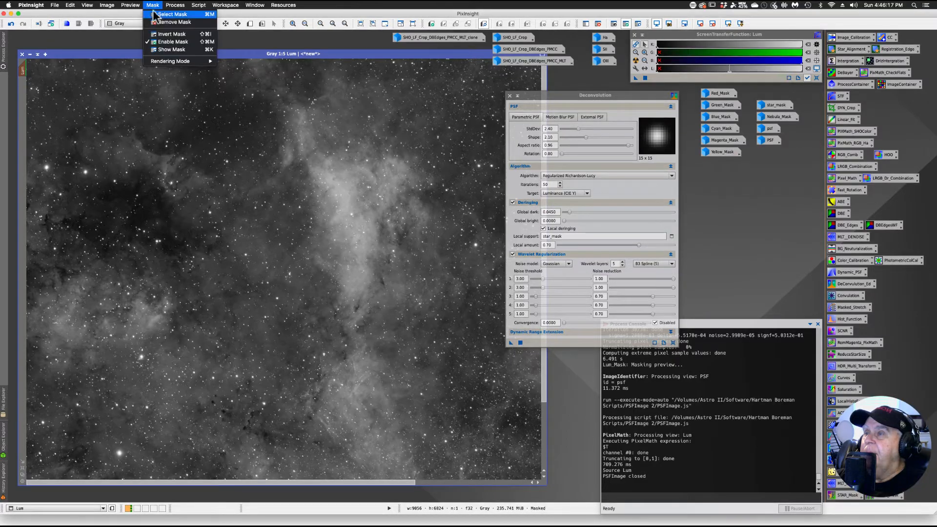
click(159, 50)
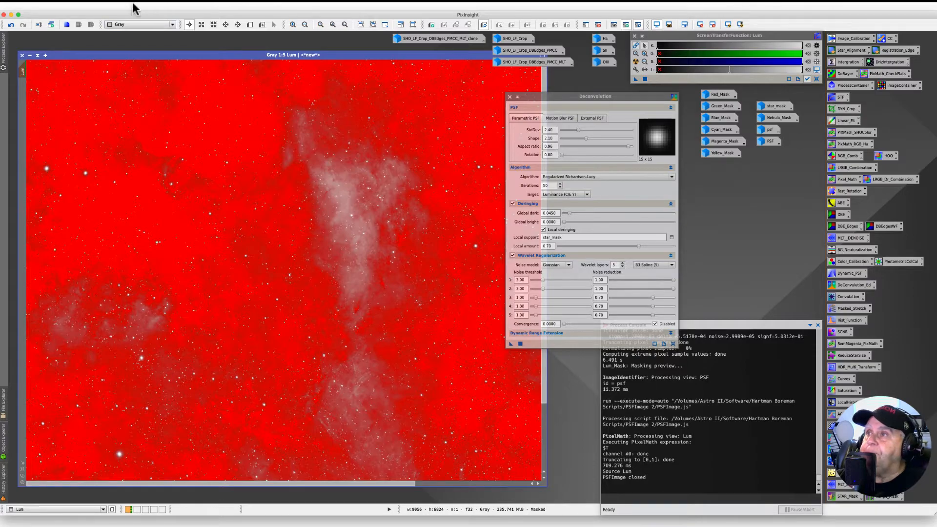
click(153, 5)
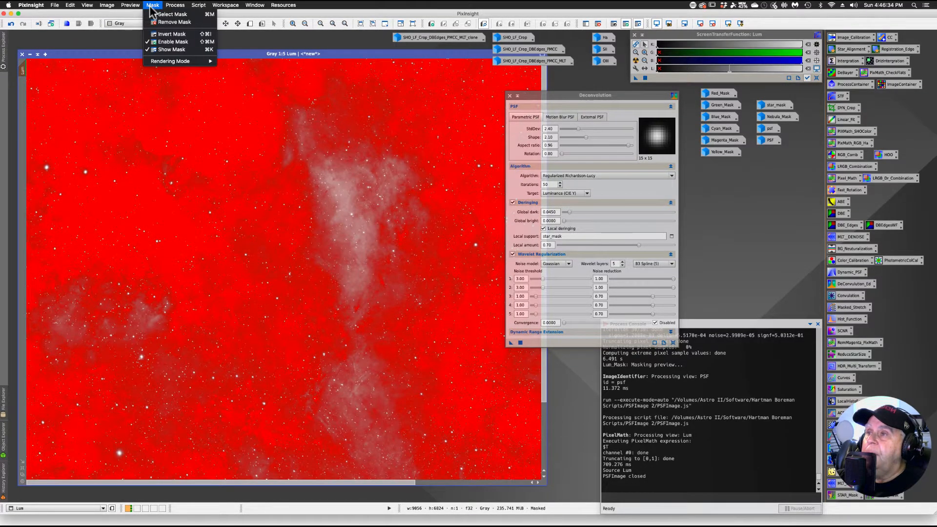
click(157, 50)
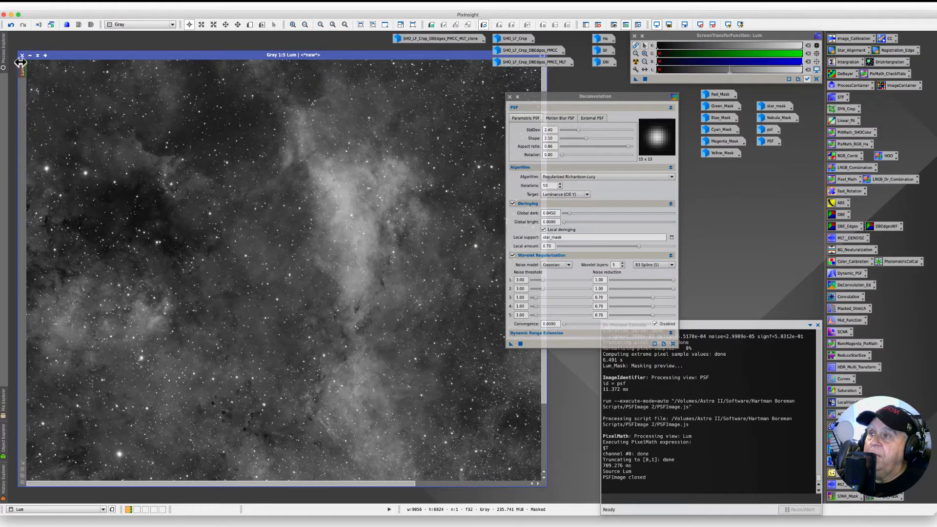
mouse_move(25, 70)
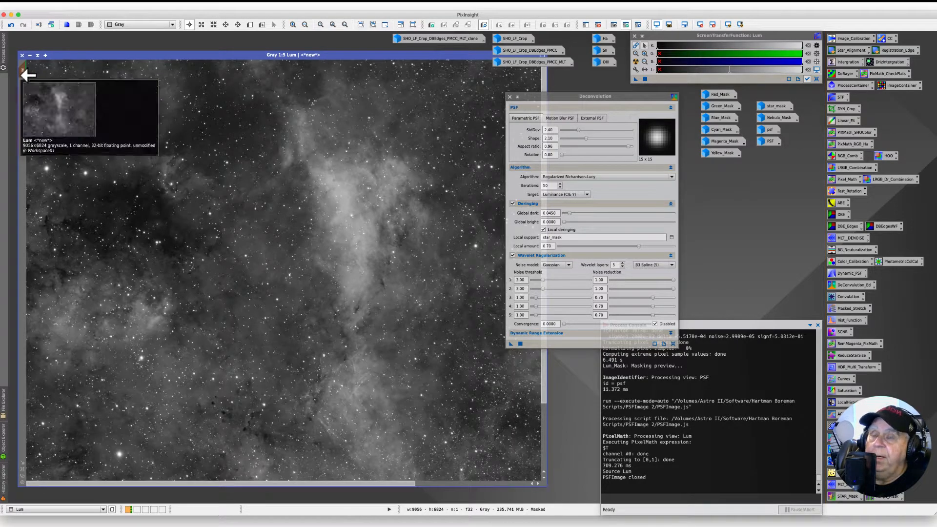
click(103, 57)
drag(104, 57, 102, 53)
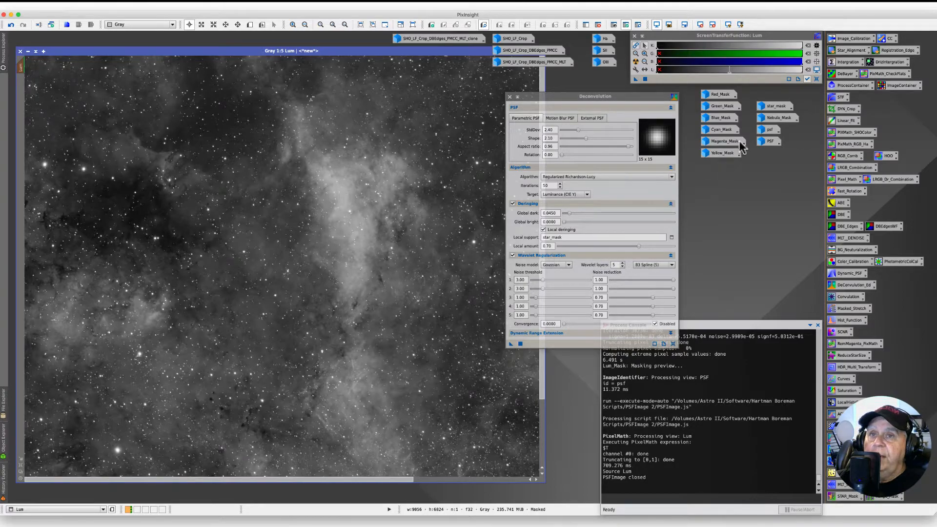
View the star_mask image, minimize it again and confirm it as Deconvolution's local deringing support image
double_click(769, 107)
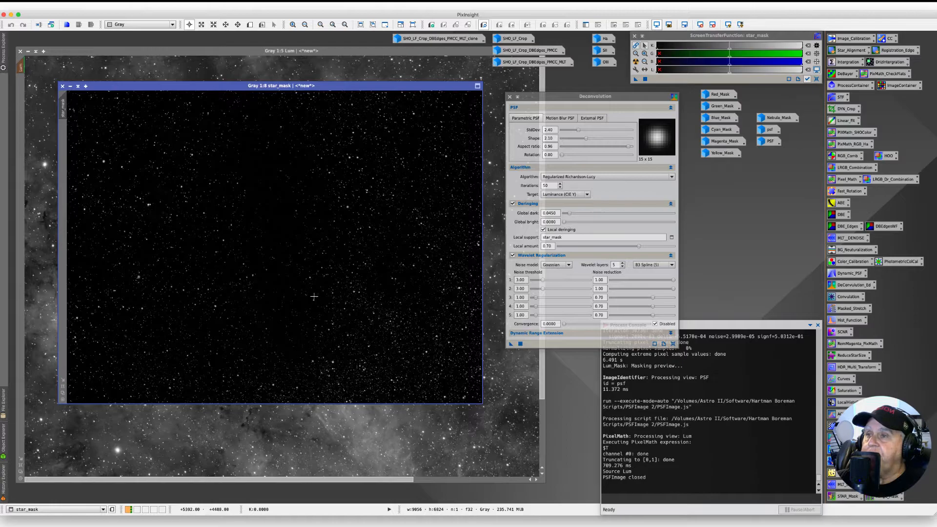
click(70, 86)
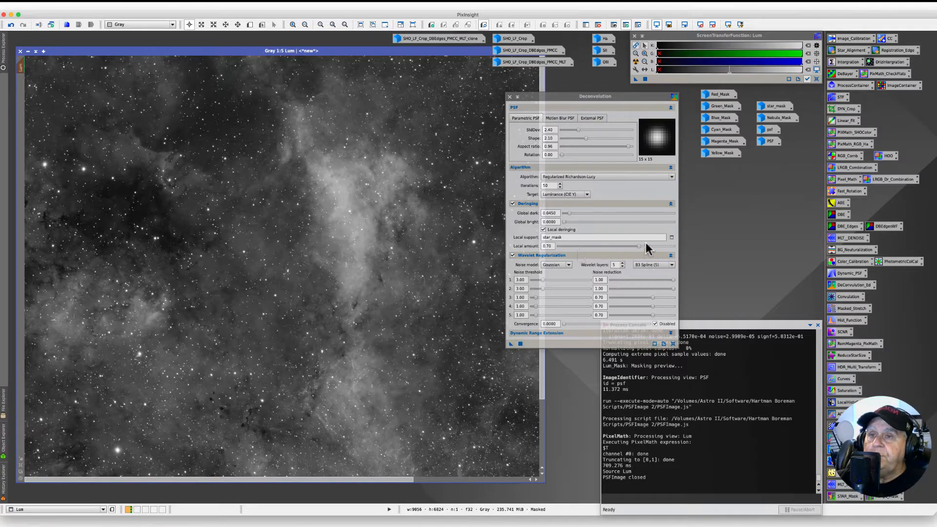
click(672, 237)
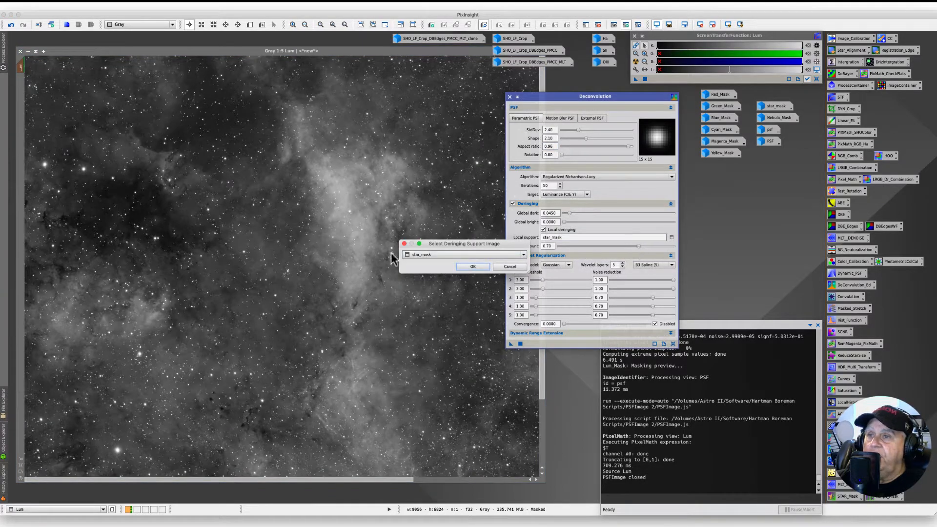
click(477, 269)
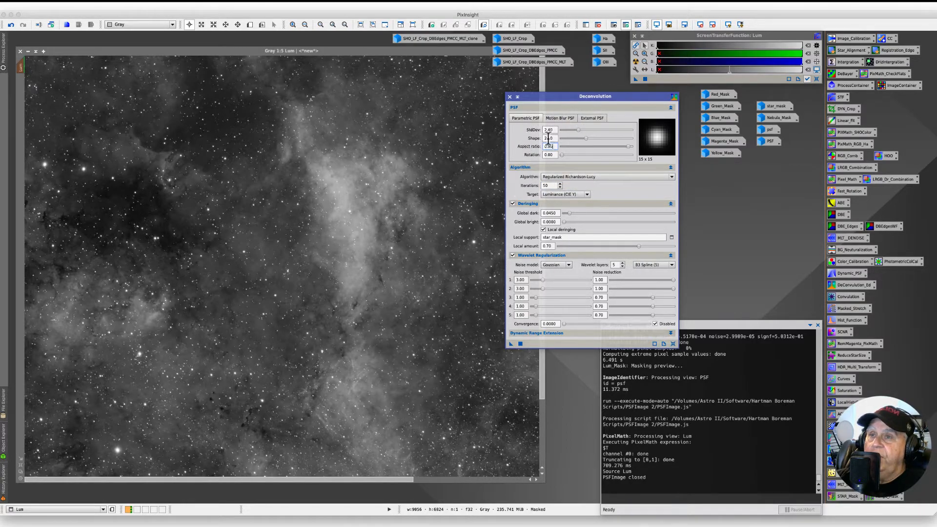
Switch Deconvolution to an external PSF and select the PSF image as its source view
click(590, 119)
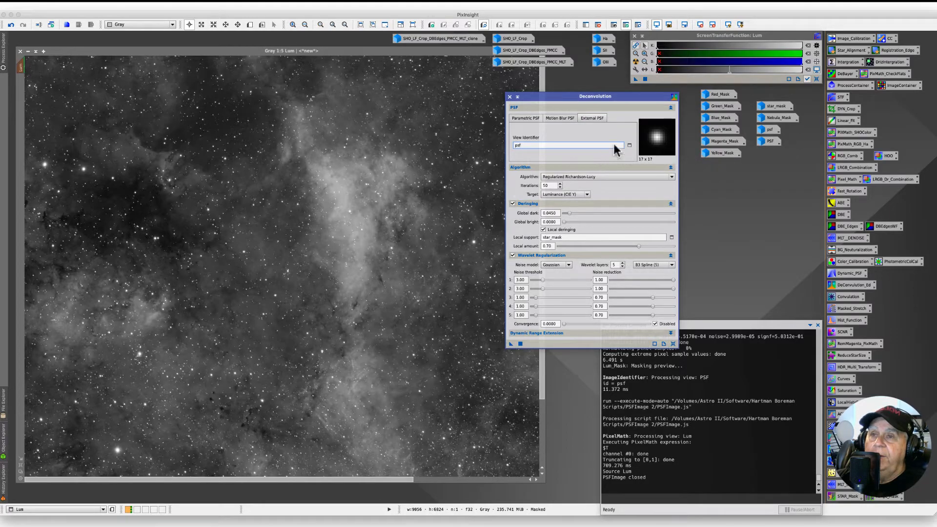
click(629, 146)
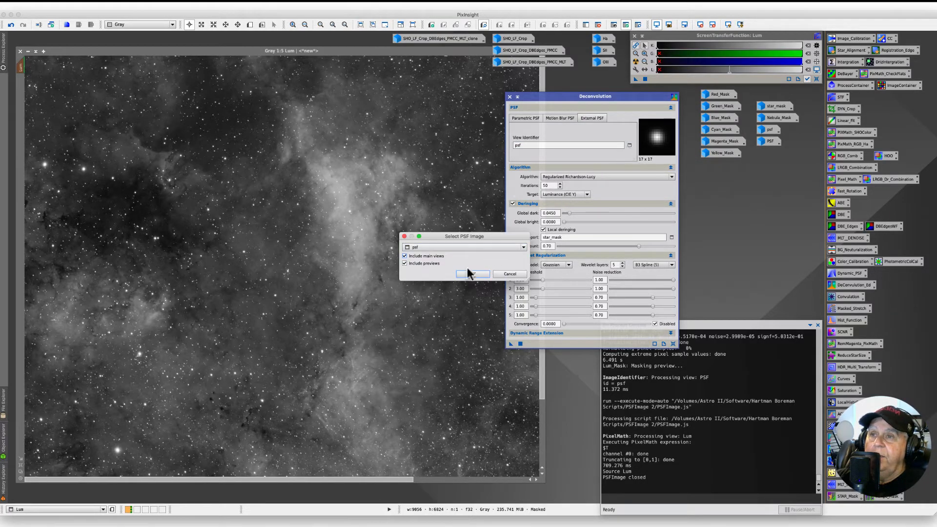
click(523, 247)
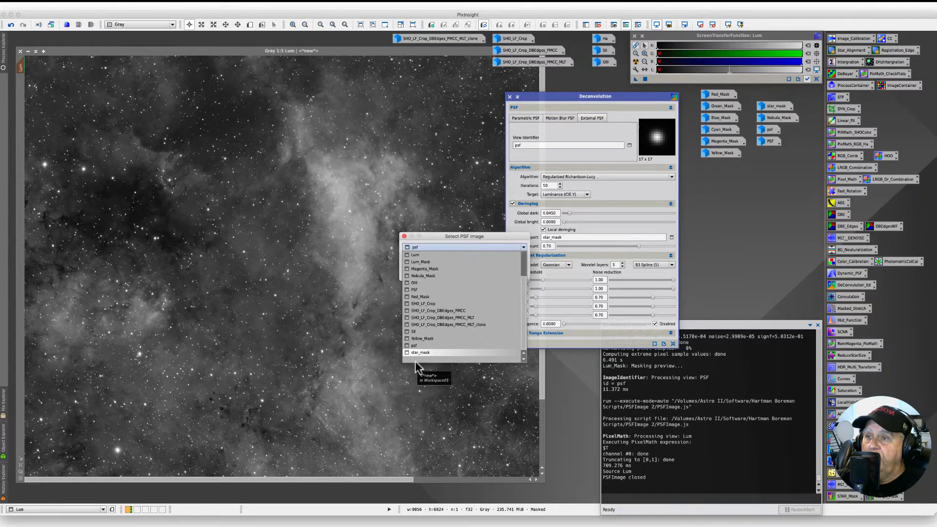
click(415, 290)
click(471, 273)
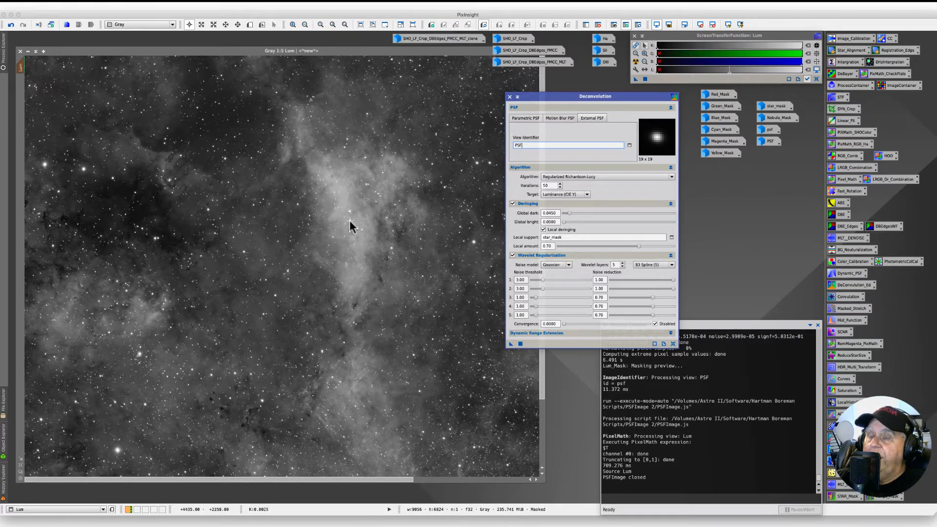
Reposition the Deconvolution window, expand its Dynamic Range Extension section and collapse Wavelet Regularization
drag(544, 98, 558, 90)
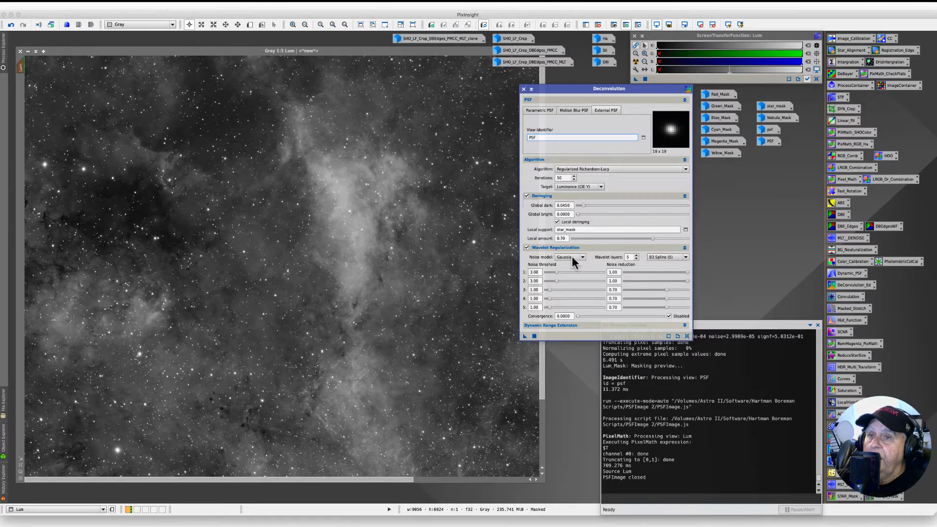
click(686, 325)
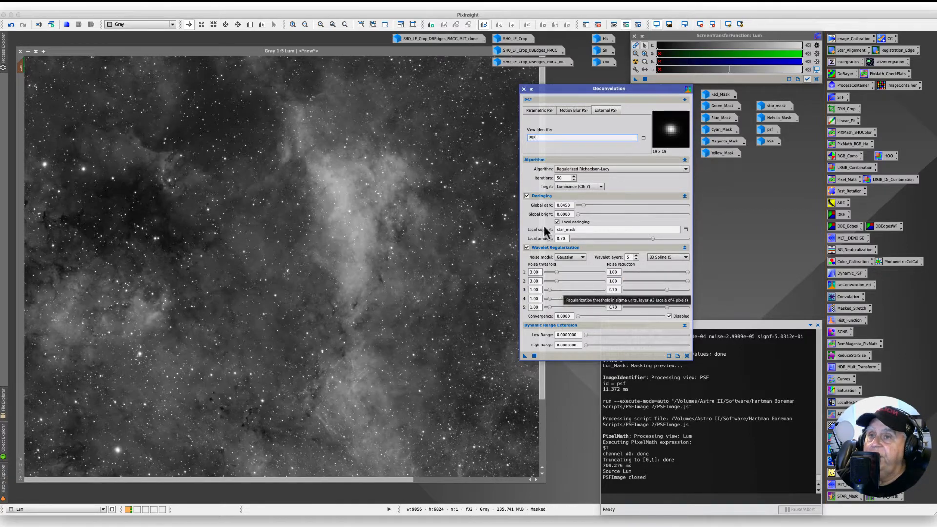
click(685, 249)
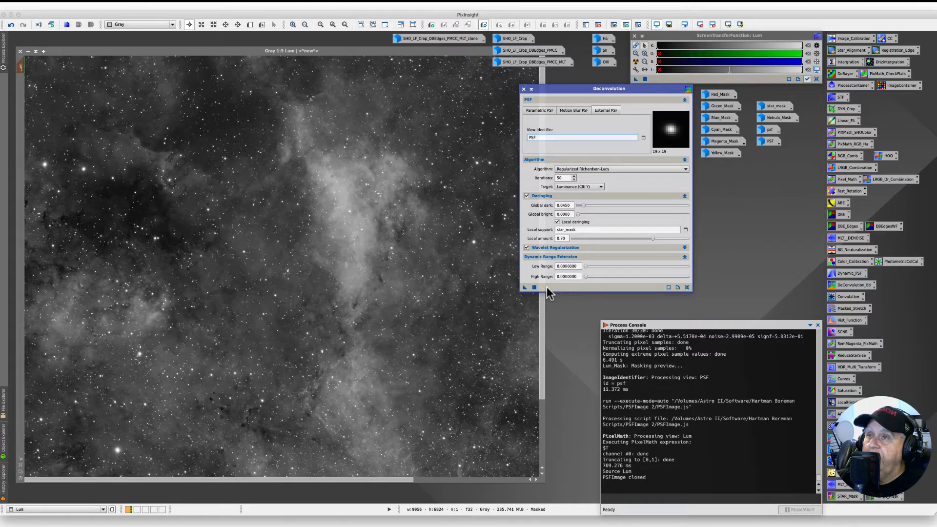
Create a preview of about 550 × 630 pixels over the lower nebula area of Lum and open it at 2:1
click(249, 25)
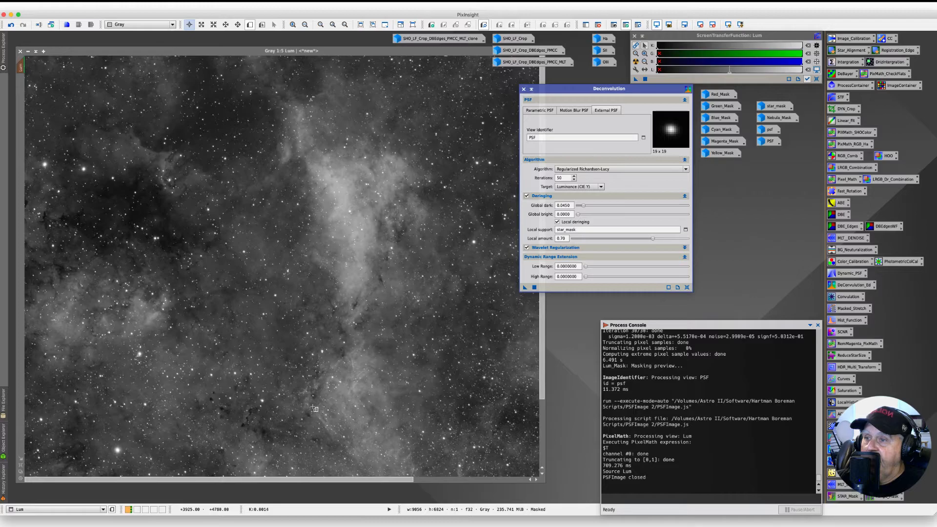
drag(313, 403, 353, 447)
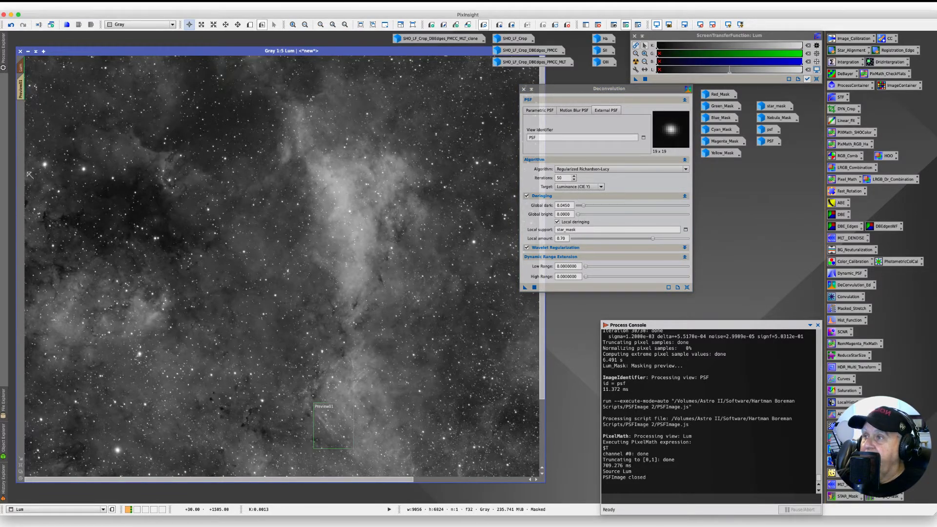
click(22, 85)
scroll(131, 225, up, 1)
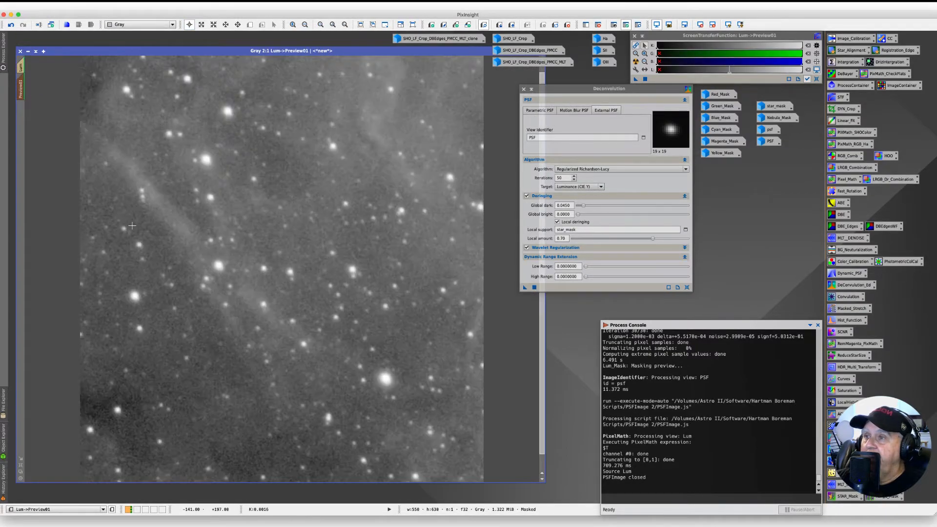
scroll(131, 225, down, 1)
scroll(132, 225, up, 1)
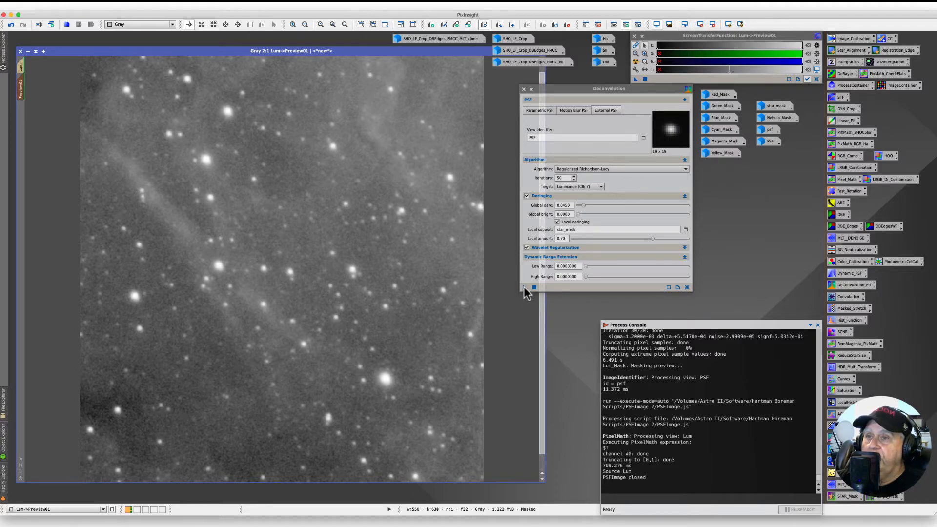
Run Deconvolution with 50 iterations on the Lum preview and toggle the preview to compare before and after
drag(525, 288, 294, 305)
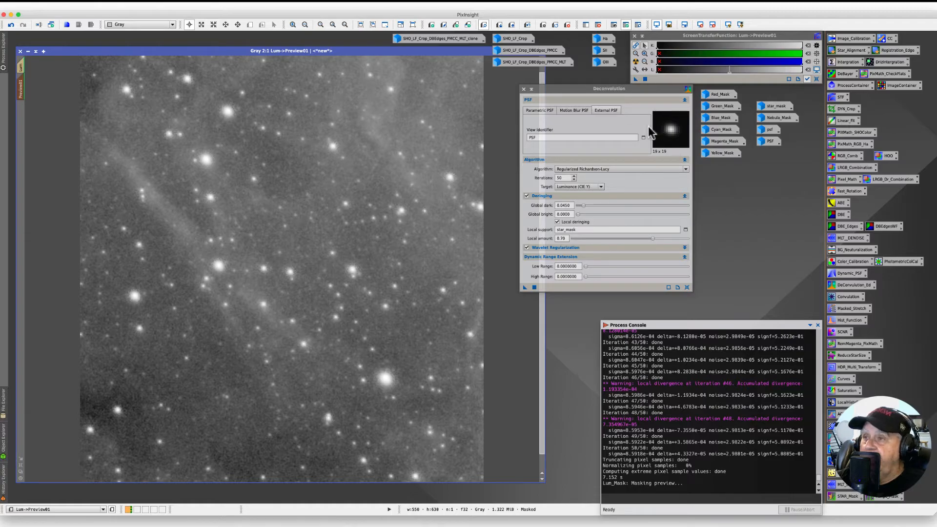
click(528, 27)
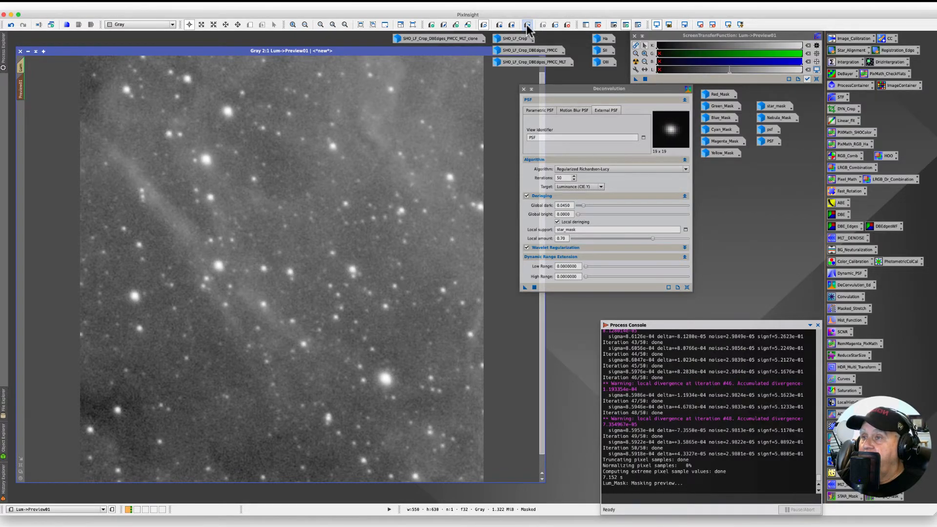
Set Deconvolution's Global dark to 0.0350 and run it on the Lum preview
click(528, 27)
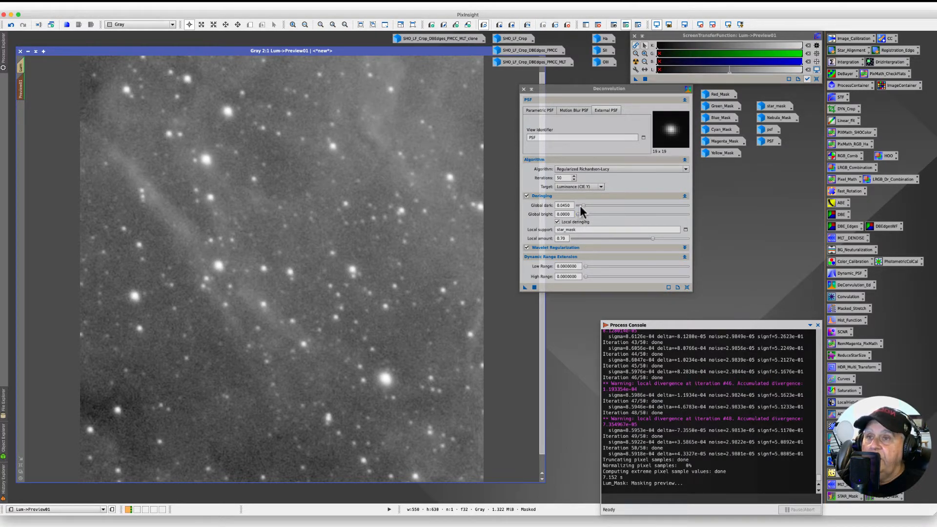
click(567, 204)
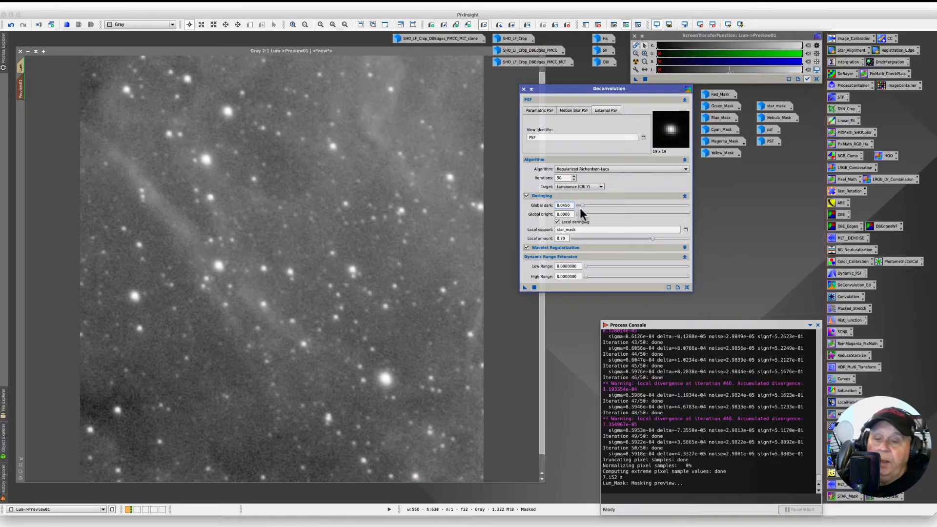
key(BackSpace)
key(BackSpace)
key(BackSpace)
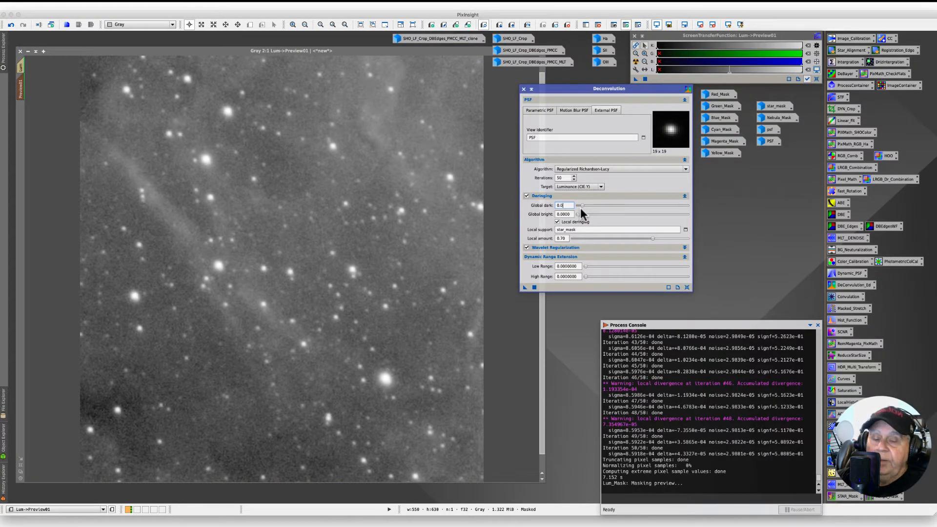
text(350)
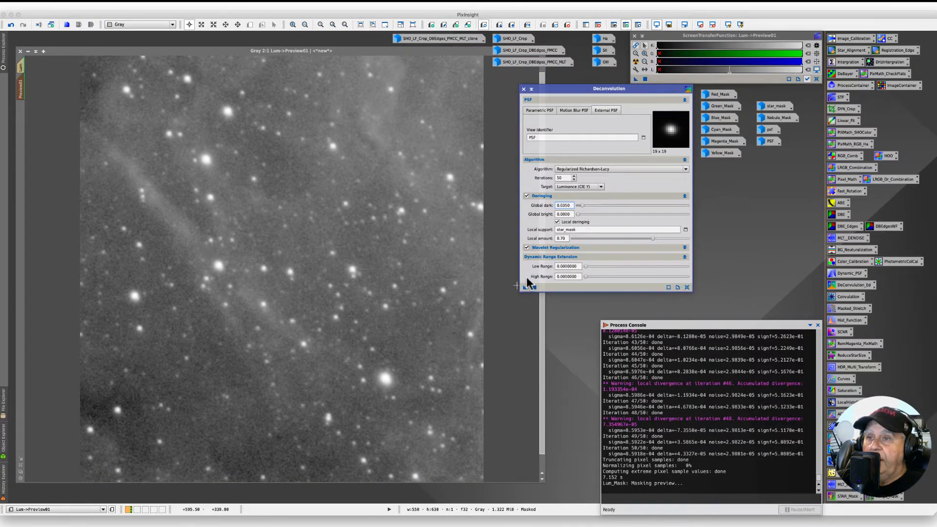
drag(525, 287, 456, 293)
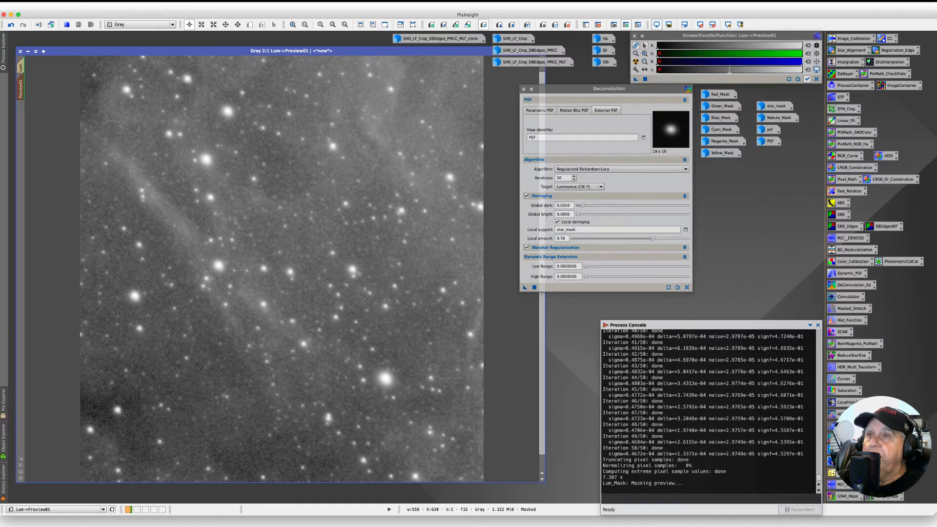
Toggle the Lum preview repeatedly between before and after to examine the stars and nebula detail from the 50-iteration, 0.0350 Global dark run
click(527, 25)
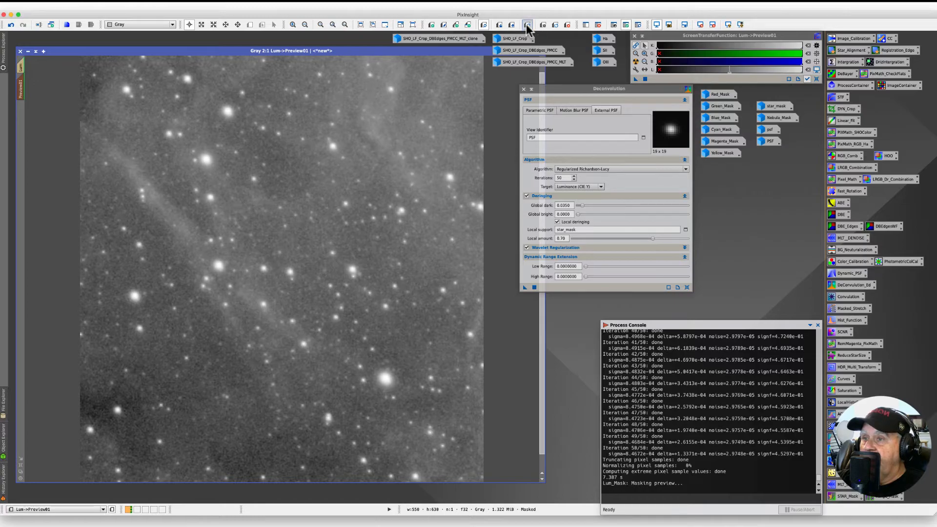
click(527, 26)
click(527, 25)
click(527, 25)
click(527, 26)
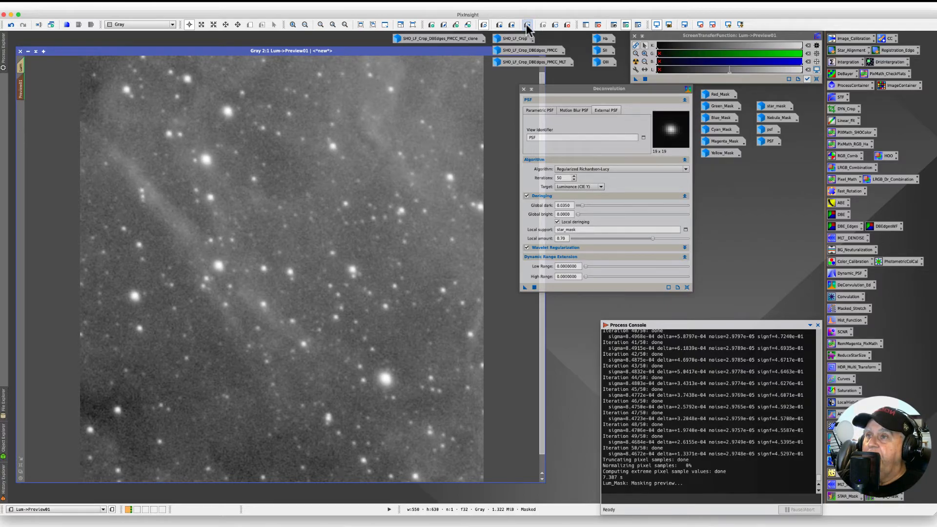
click(527, 26)
click(527, 25)
click(526, 26)
click(527, 26)
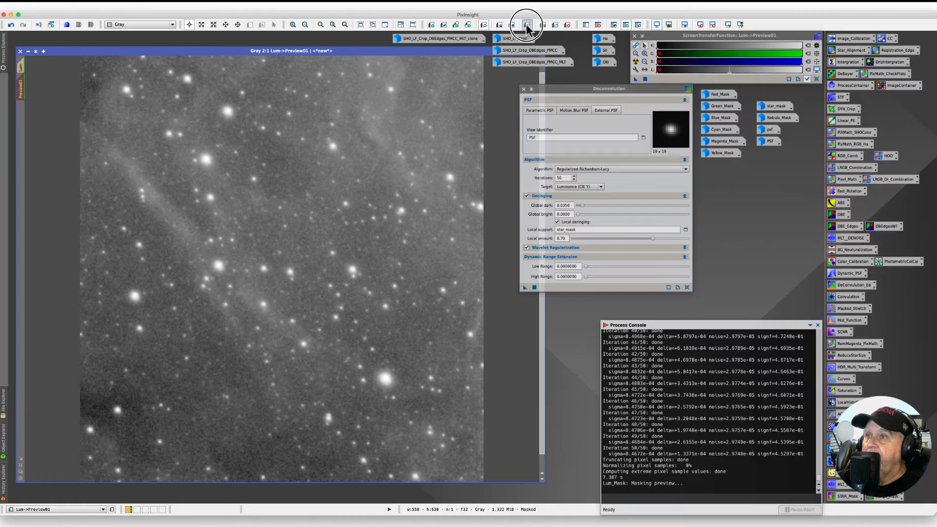
click(527, 25)
click(527, 25)
click(527, 25)
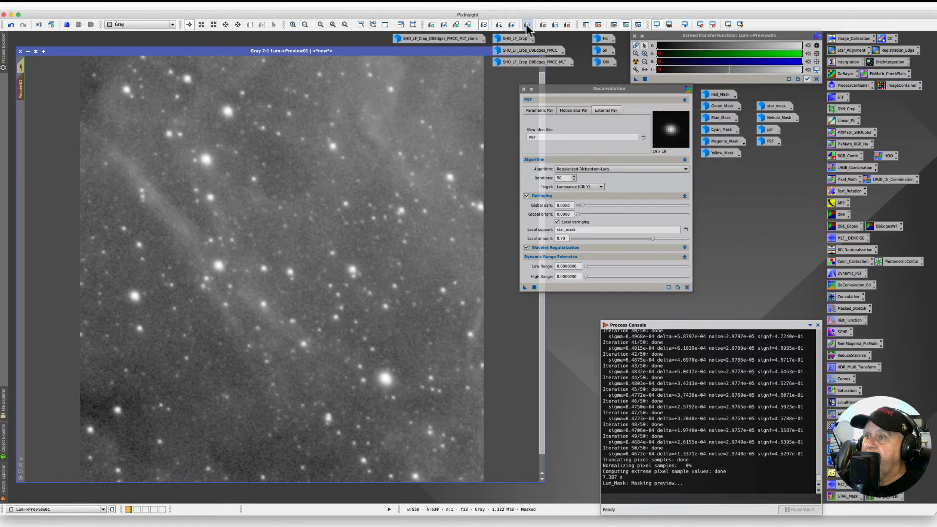
click(527, 25)
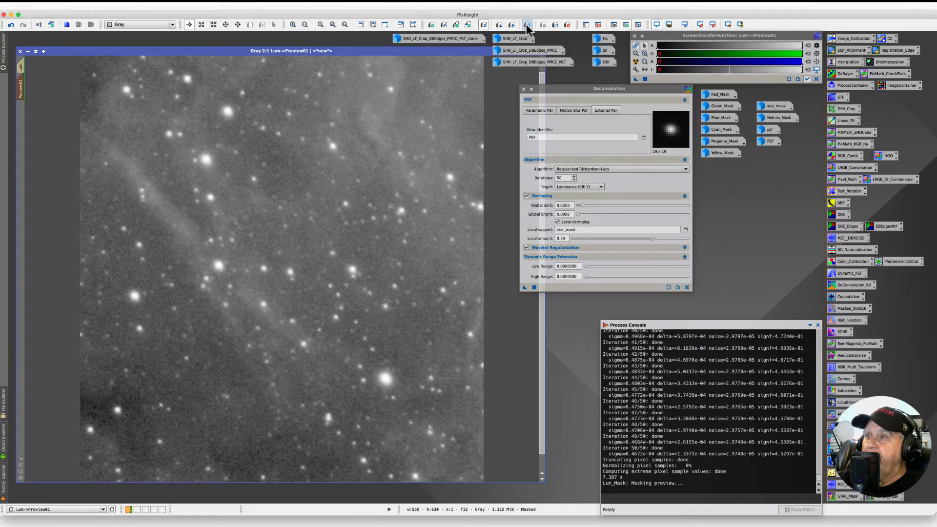
click(527, 26)
click(527, 25)
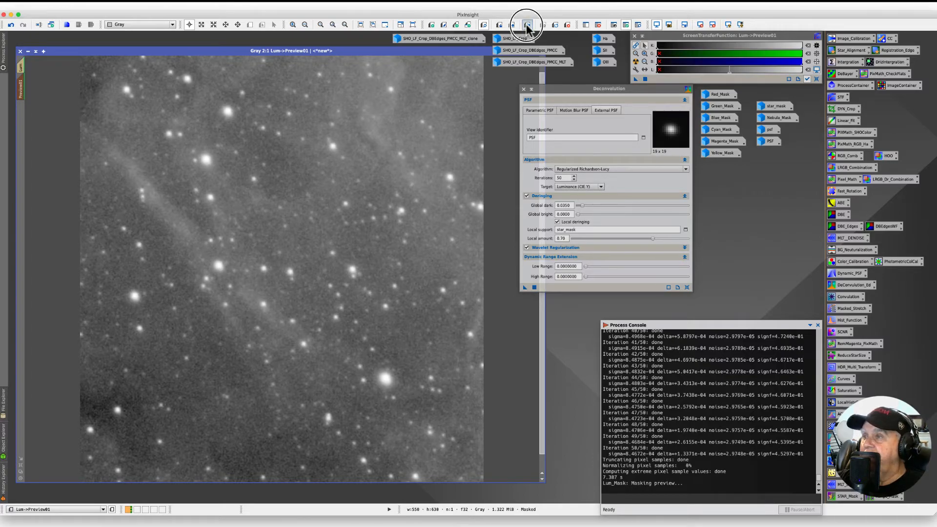
click(527, 25)
click(527, 26)
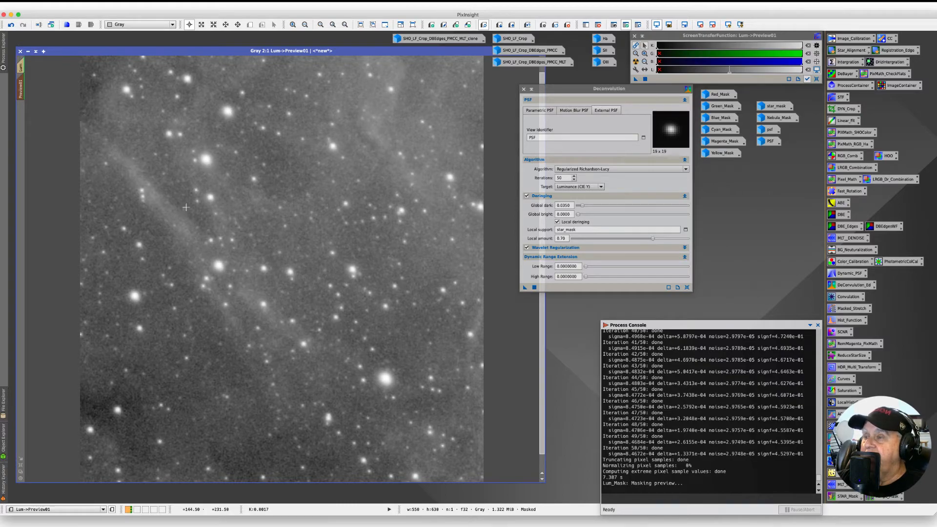
click(527, 25)
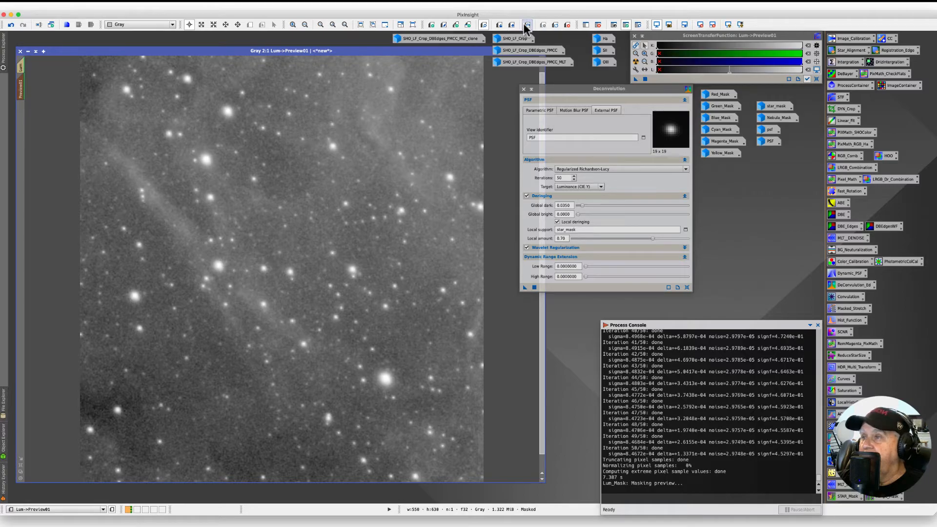
click(526, 25)
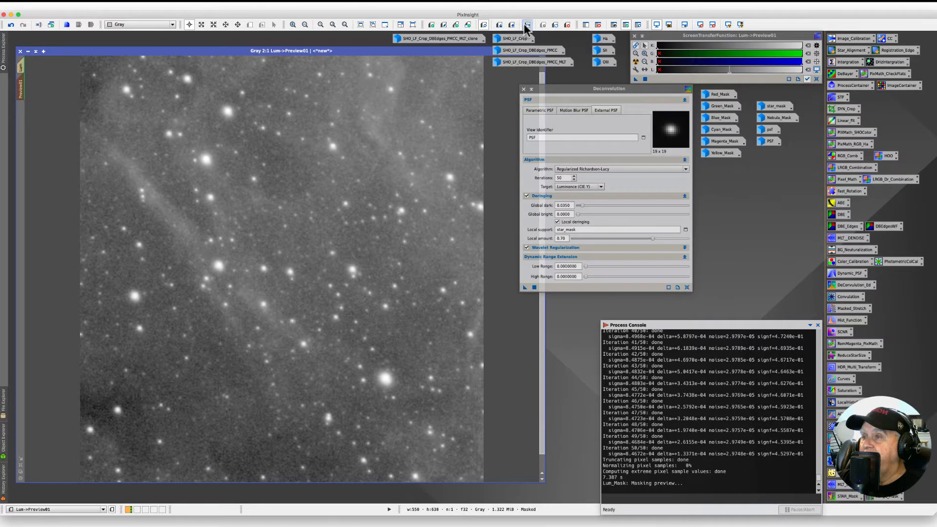
click(525, 25)
click(526, 24)
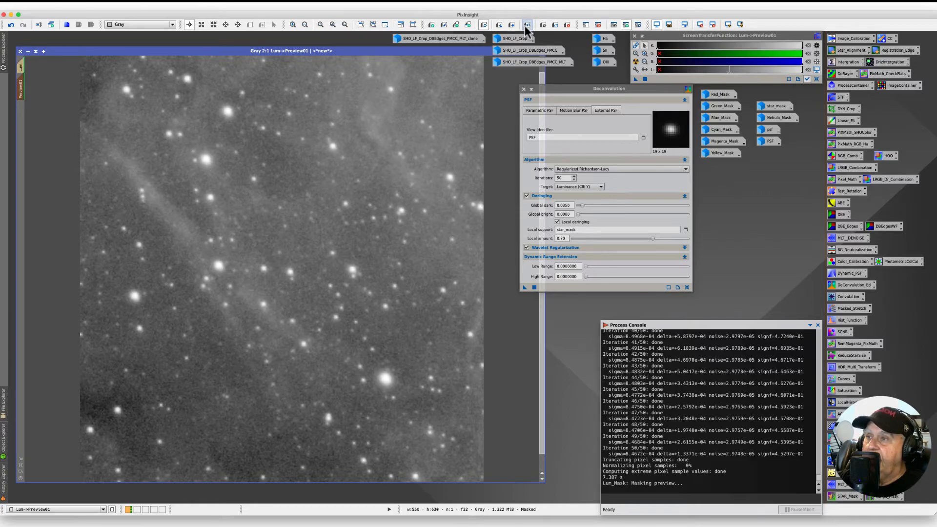
click(526, 25)
click(526, 25)
click(526, 24)
click(526, 25)
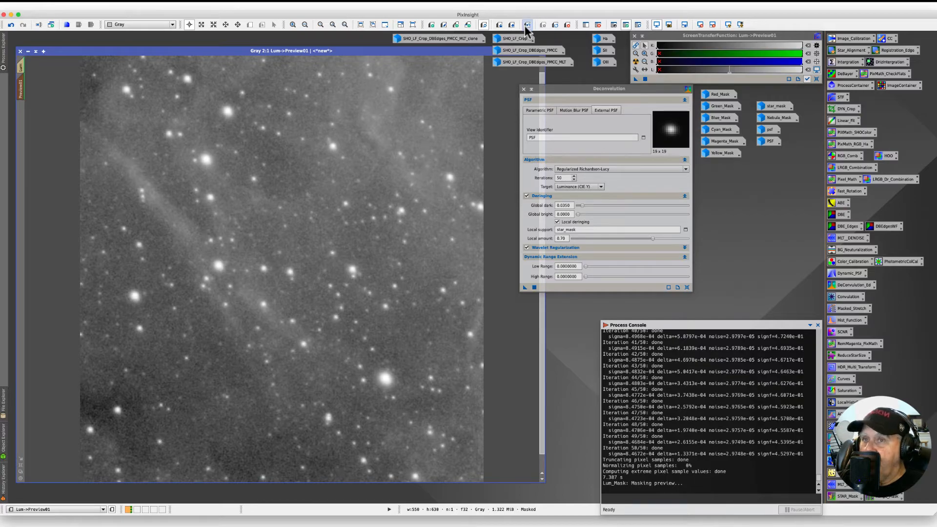
click(526, 25)
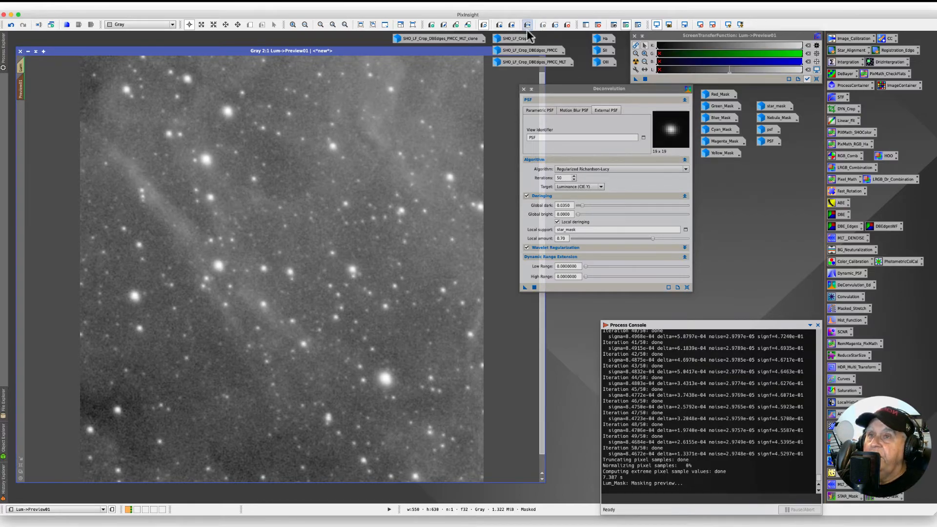
Set Deconvolution's Global dark to 0.0300 and Iterations to 70, and run it on the Lum preview
click(570, 204)
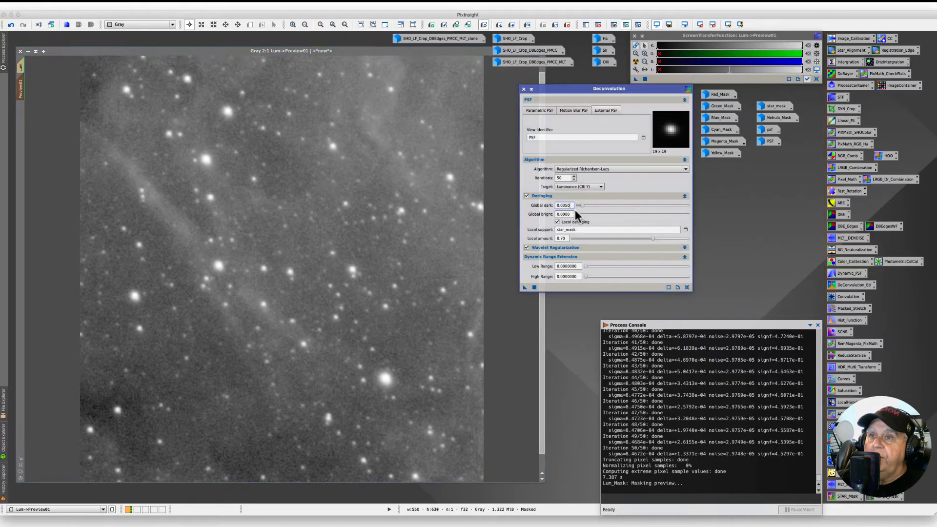
key(BackSpace)
key(BackSpace)
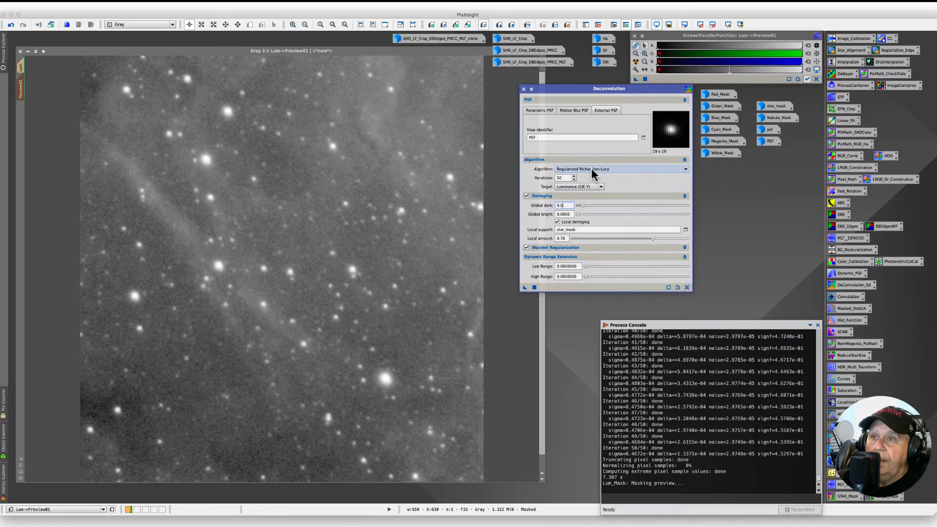
text(300)
double_click(564, 178)
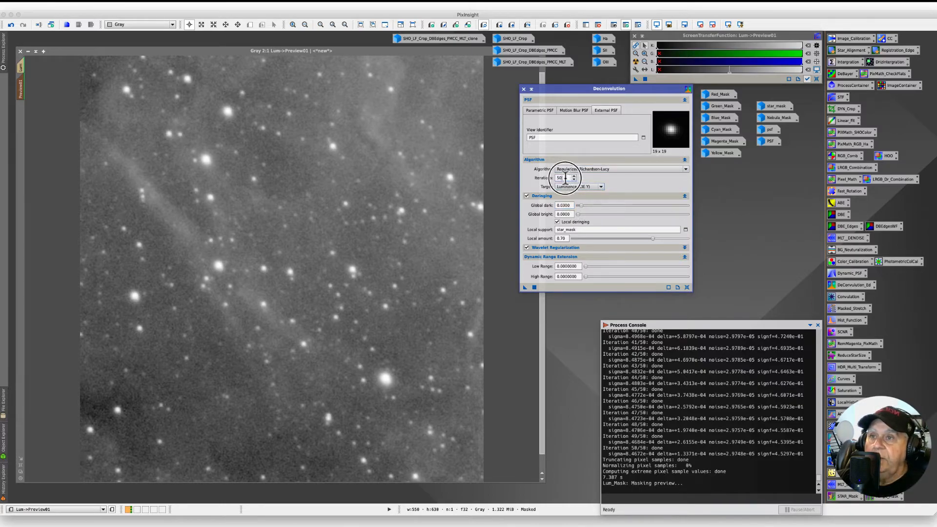
text(70)
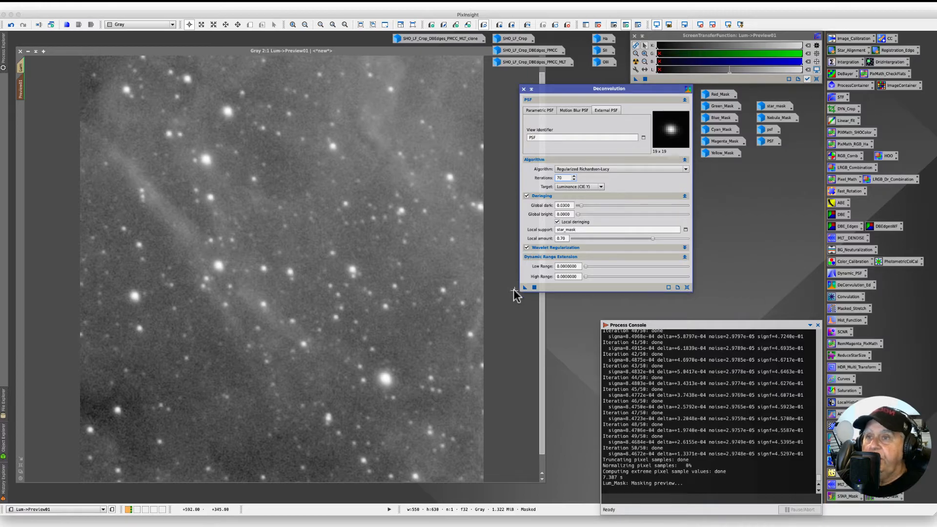
click(395, 288)
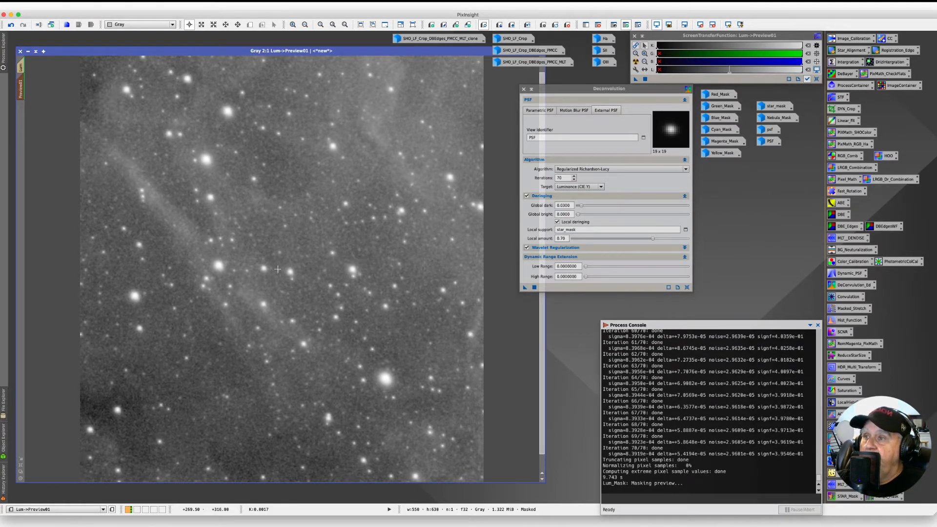
Toggle the Lum preview between before and after to examine the effect of the 70-iteration deconvolution
click(527, 25)
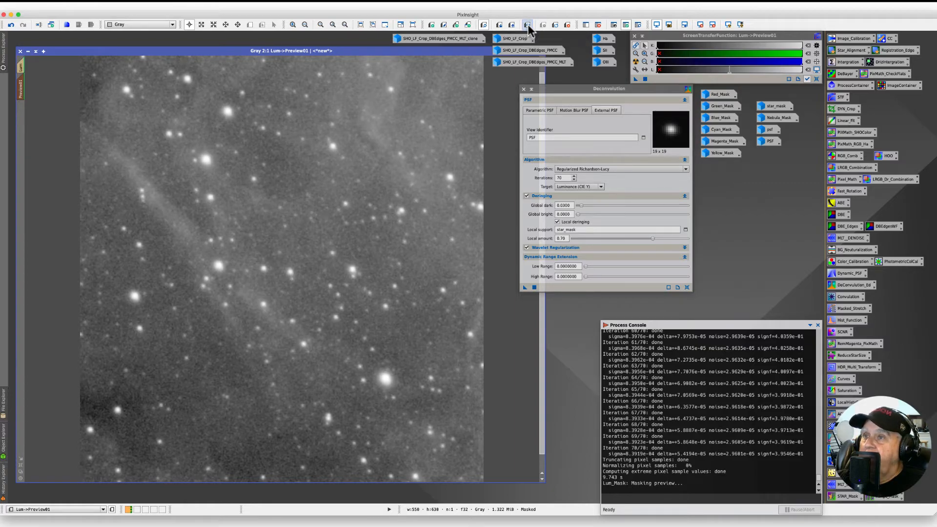
click(527, 27)
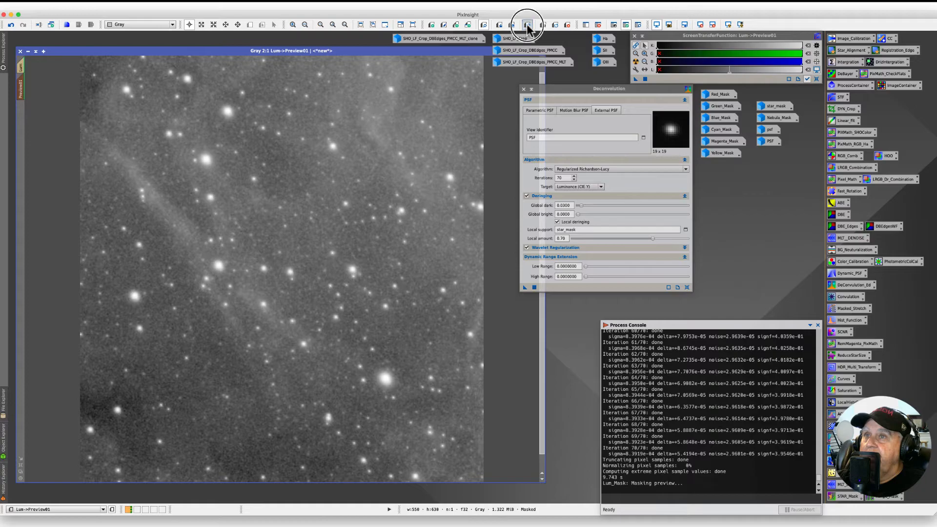
click(528, 27)
click(527, 27)
click(528, 27)
click(528, 27)
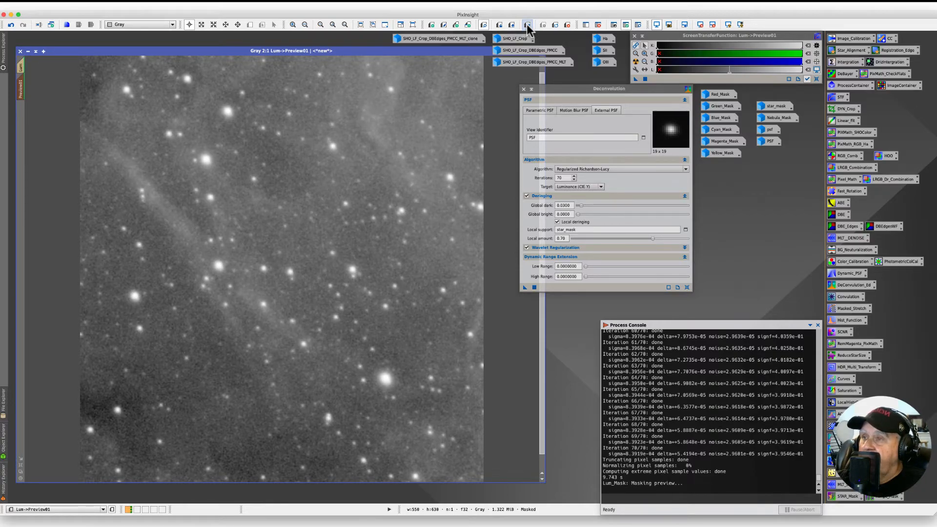
click(528, 28)
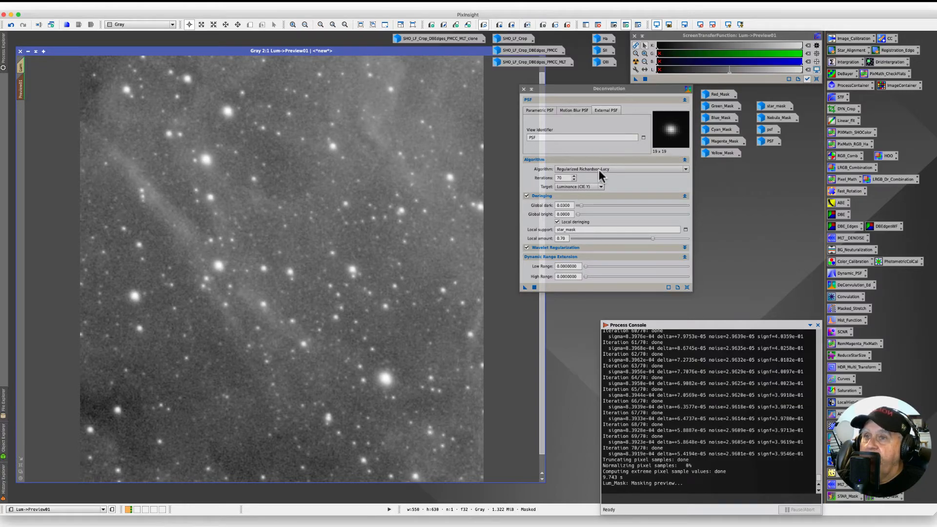
Set Deconvolution's Iterations to 40 and run it on the Lum preview
click(561, 179)
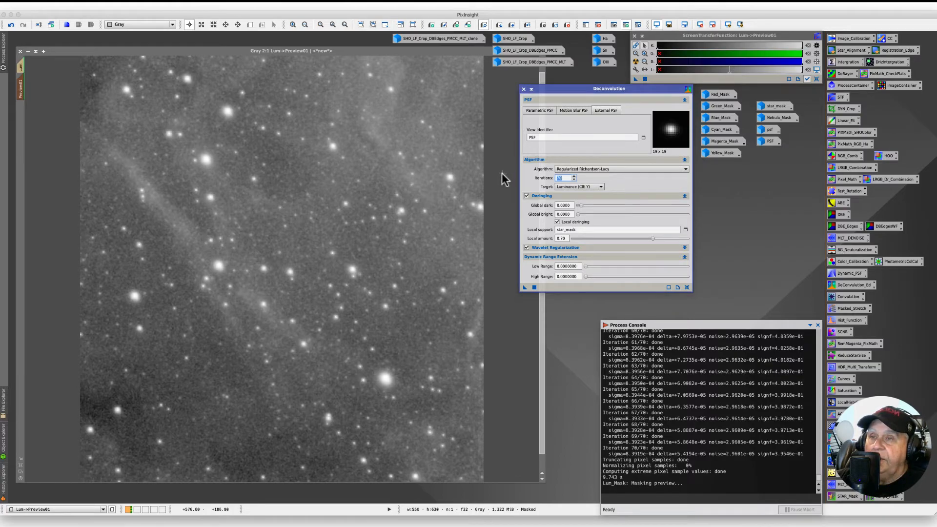
text(40)
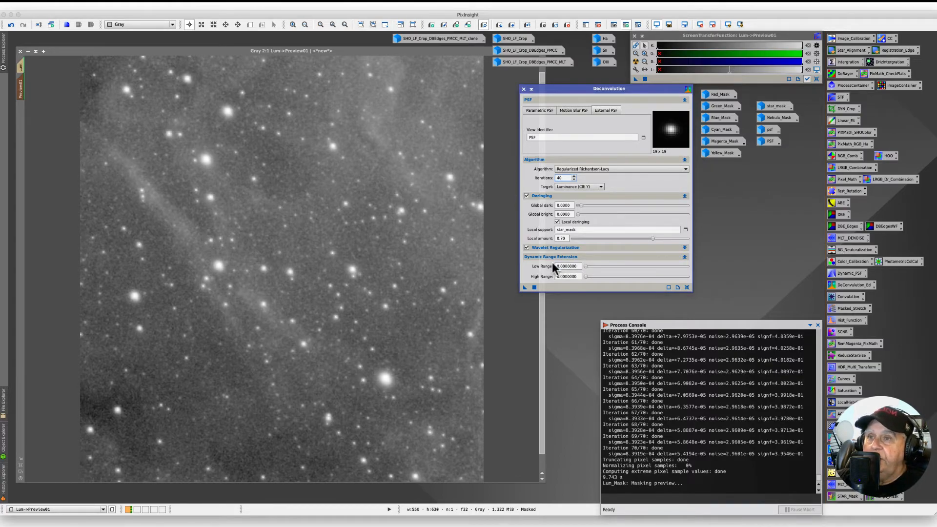
click(522, 289)
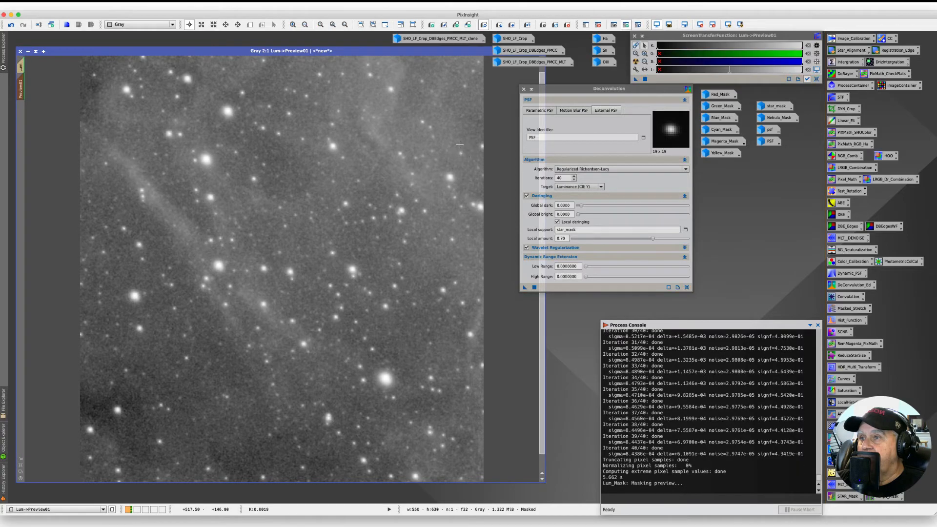
Toggle the Lum preview between before and after to examine the effect of the 40-iteration deconvolution
click(527, 25)
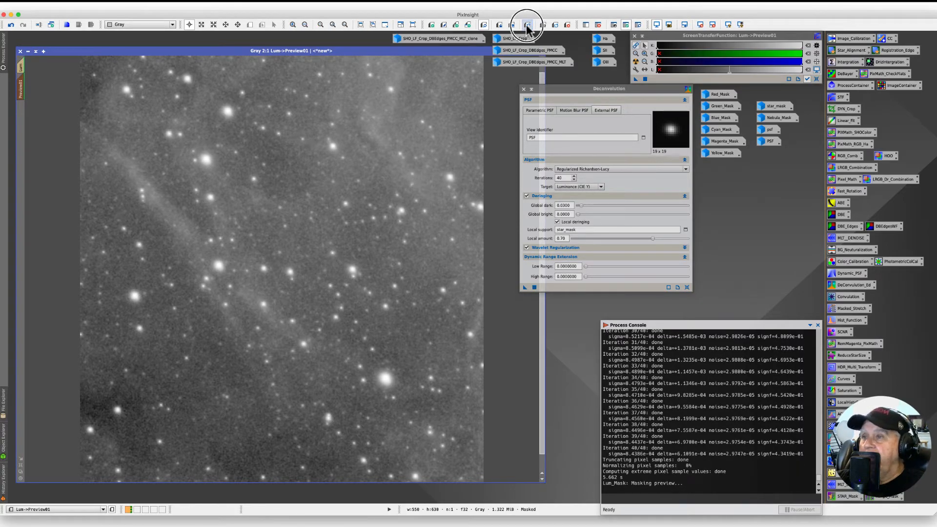
click(527, 25)
click(527, 25)
click(527, 25)
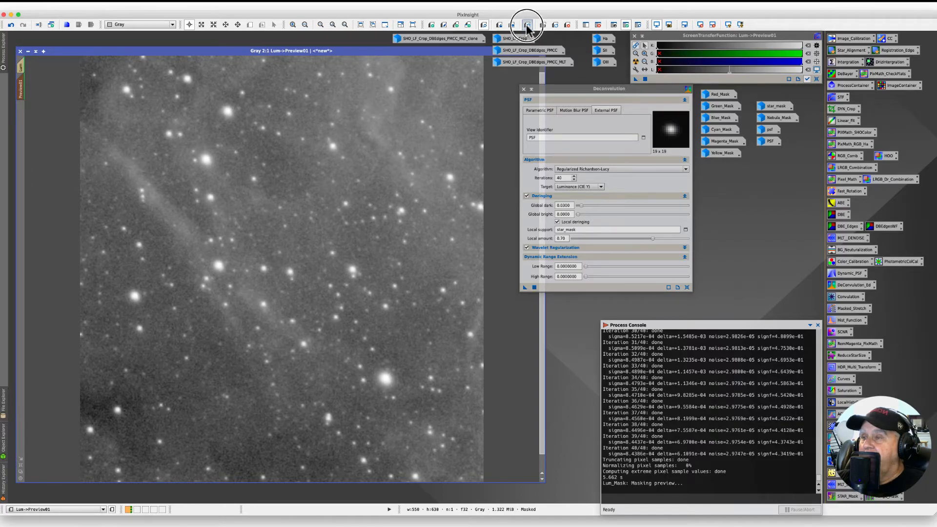
click(527, 26)
click(527, 25)
click(527, 26)
click(527, 26)
click(527, 25)
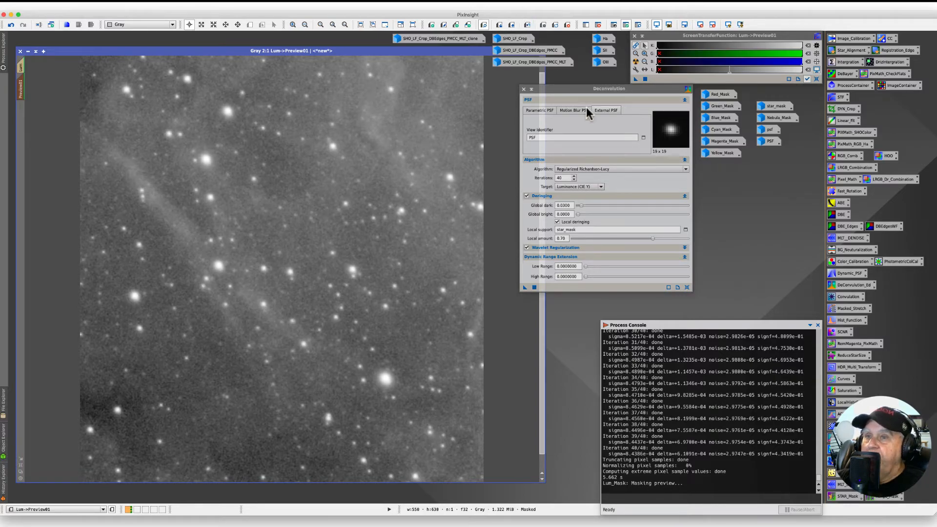
Set Deconvolution's Global dark to 0.2500 and Iterations to 50, and switch from the preview to the full Lum image
click(567, 206)
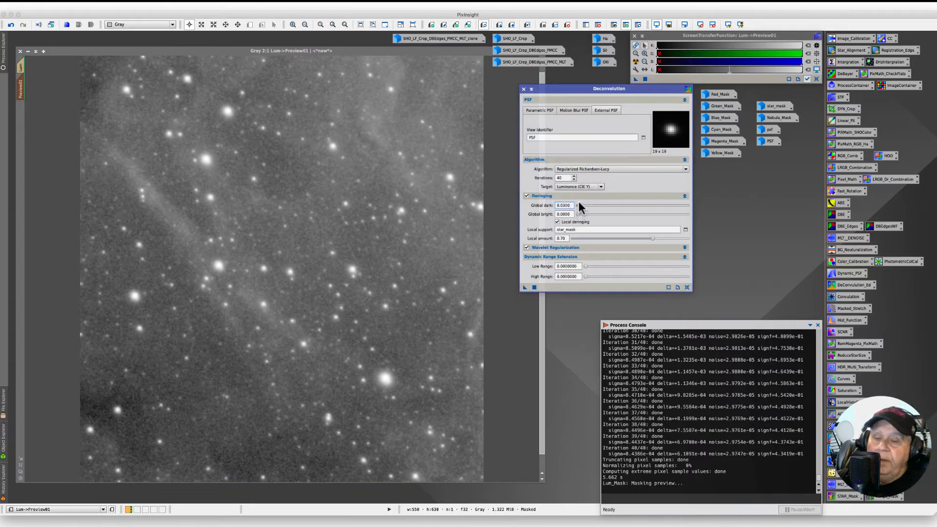
text(250)
click(530, 178)
text(50)
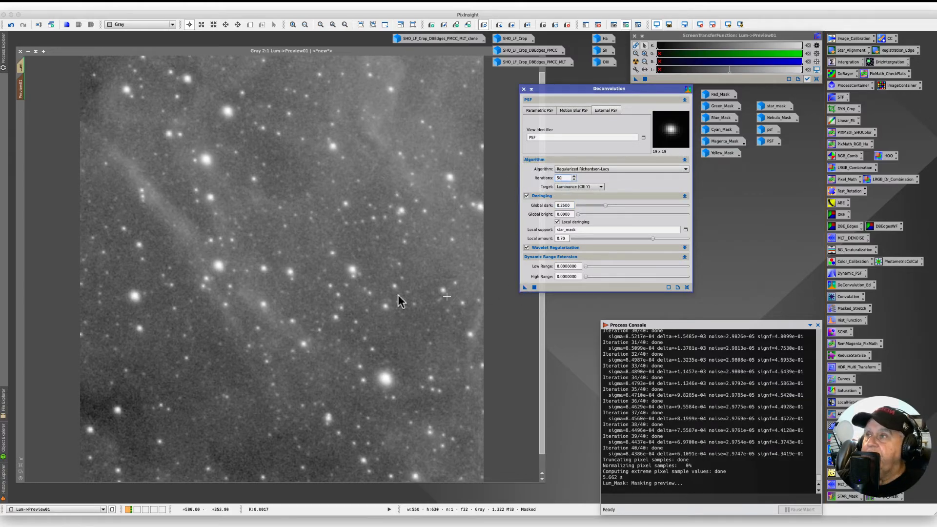
click(20, 67)
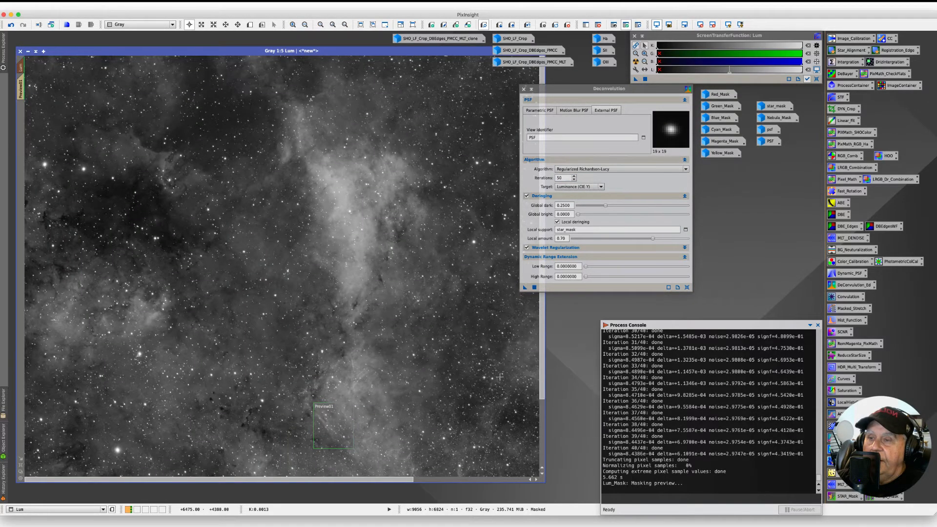
Create a second preview over the star field in the lower-right part of Lum and run the 50-iteration Deconvolution on it
click(250, 24)
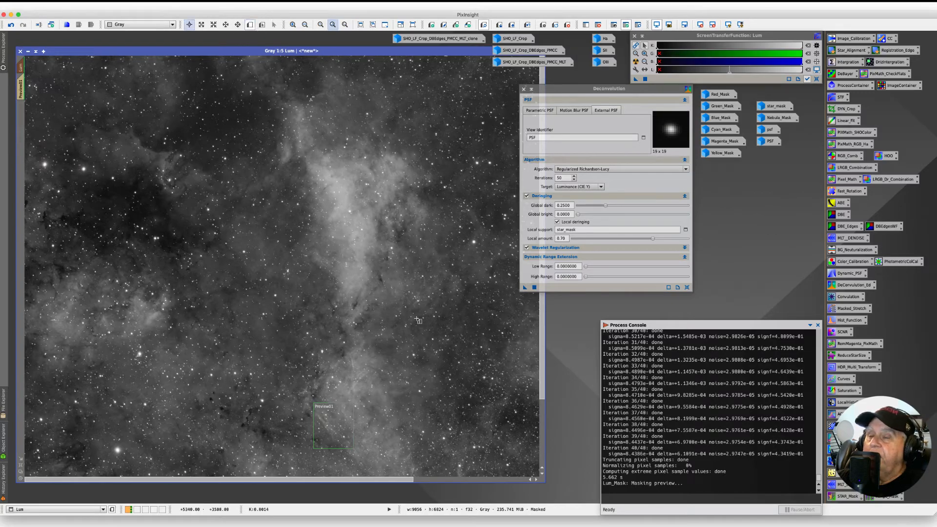
drag(477, 362, 532, 397)
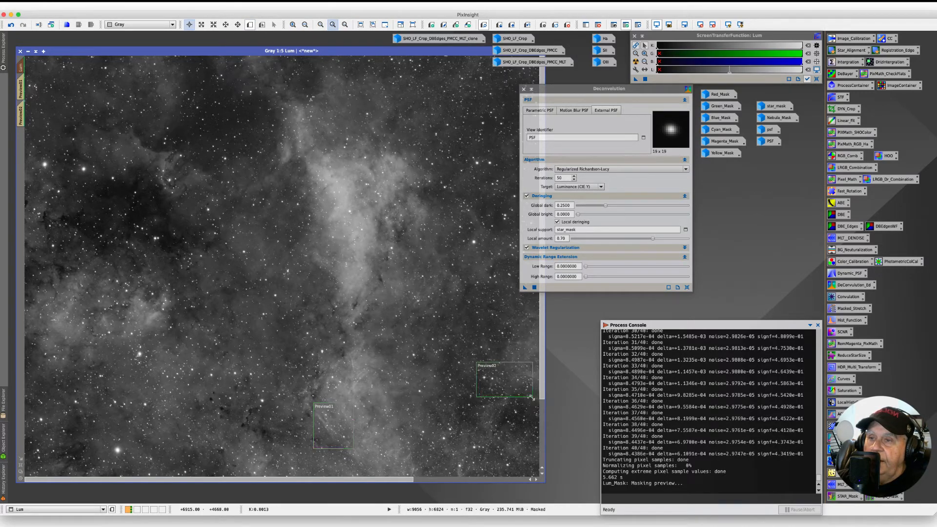
click(20, 116)
scroll(41, 138, up, 1)
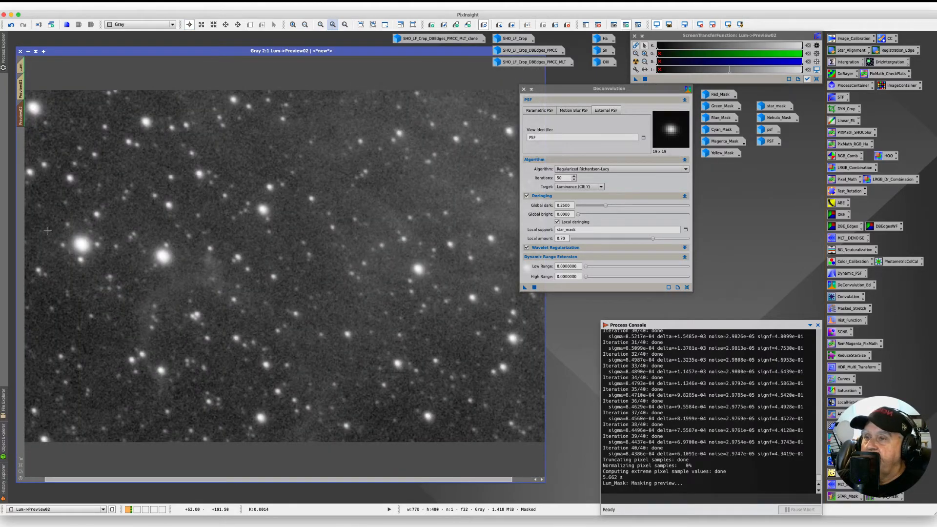
click(523, 289)
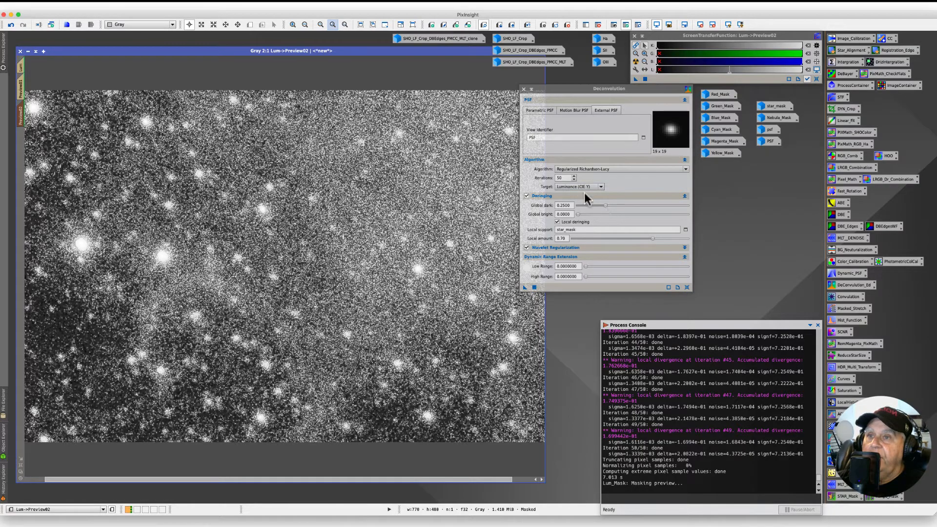
Set Deconvolution's Global dark to 0.0250 and run it on the second Lum preview
drag(605, 210, 608, 210)
double_click(564, 206)
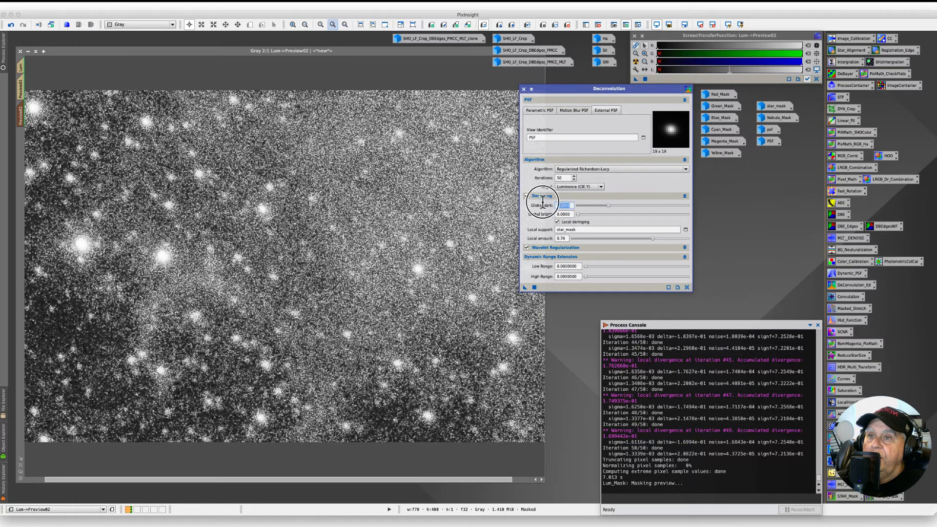
key(BackSpace)
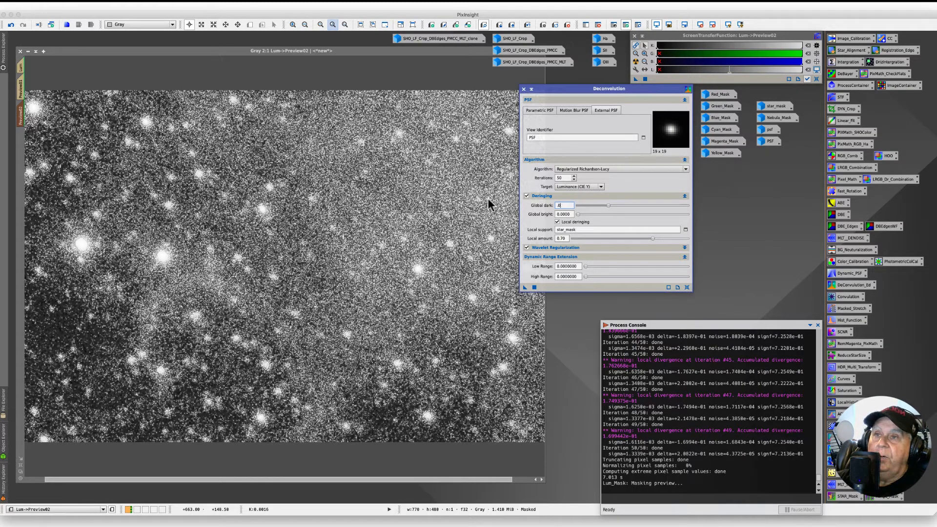
text(.025)
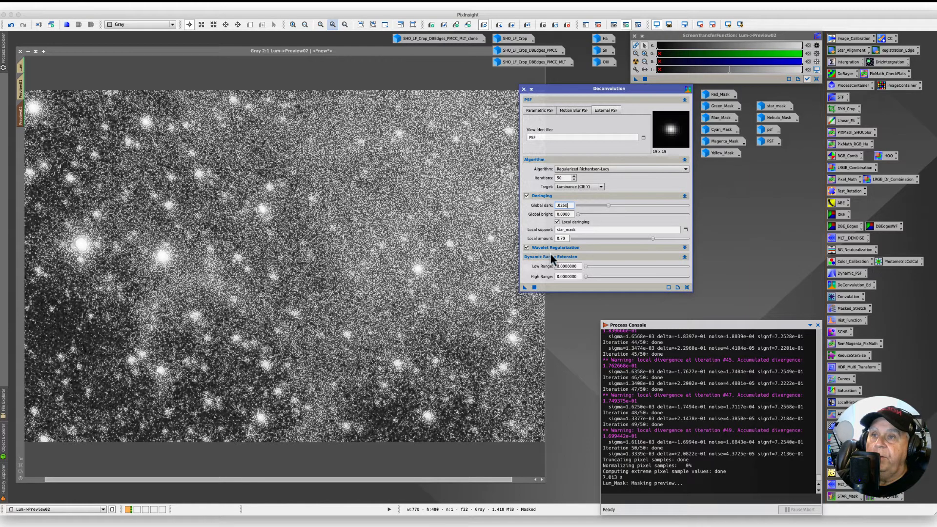
drag(525, 288, 304, 234)
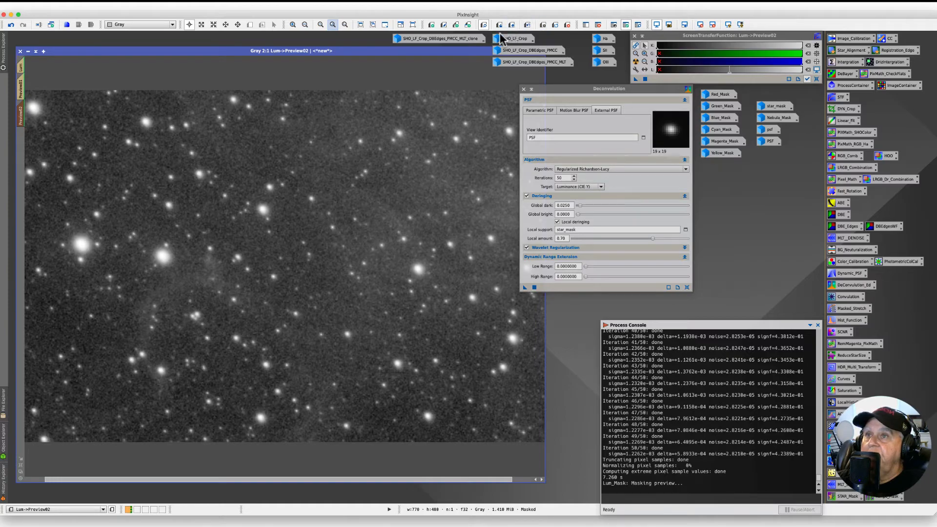
Toggle the second Lum preview between before and after to examine how the deconvolution affects the stars
click(527, 25)
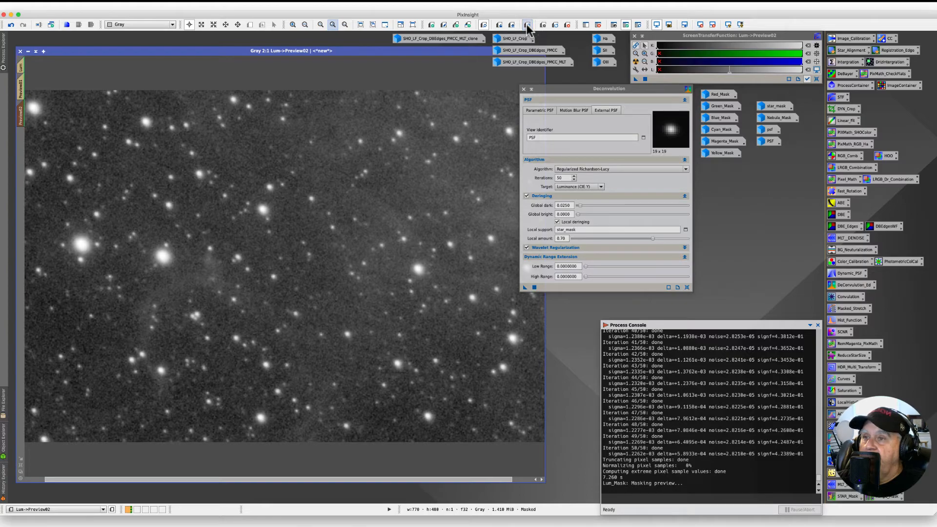
click(527, 25)
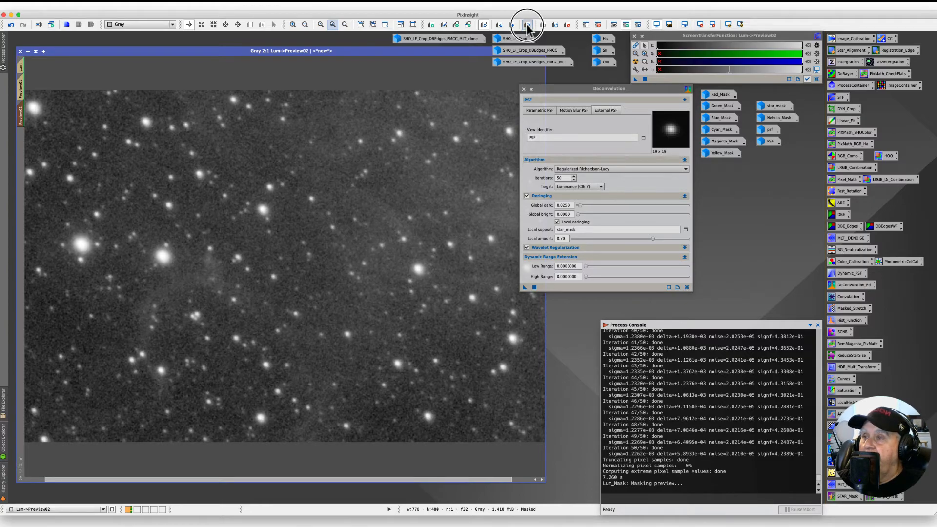
click(527, 25)
click(527, 25)
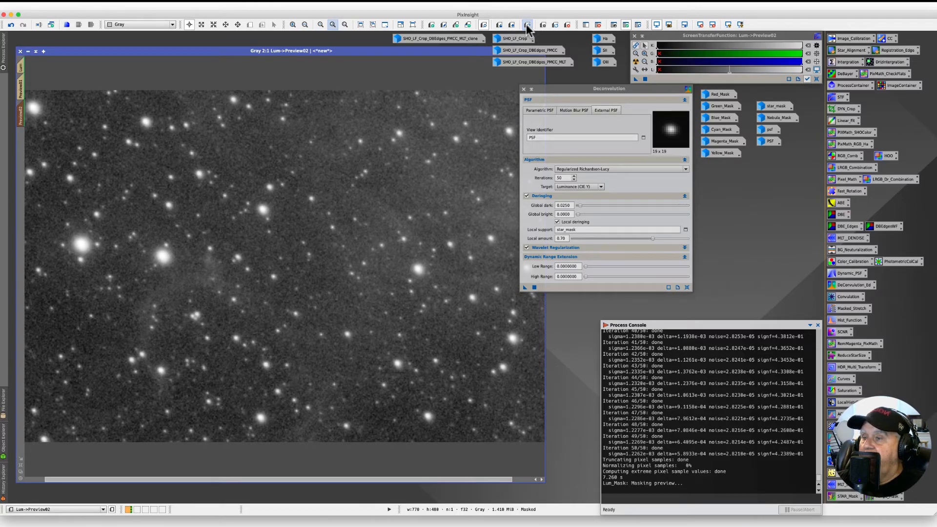
click(527, 26)
click(527, 25)
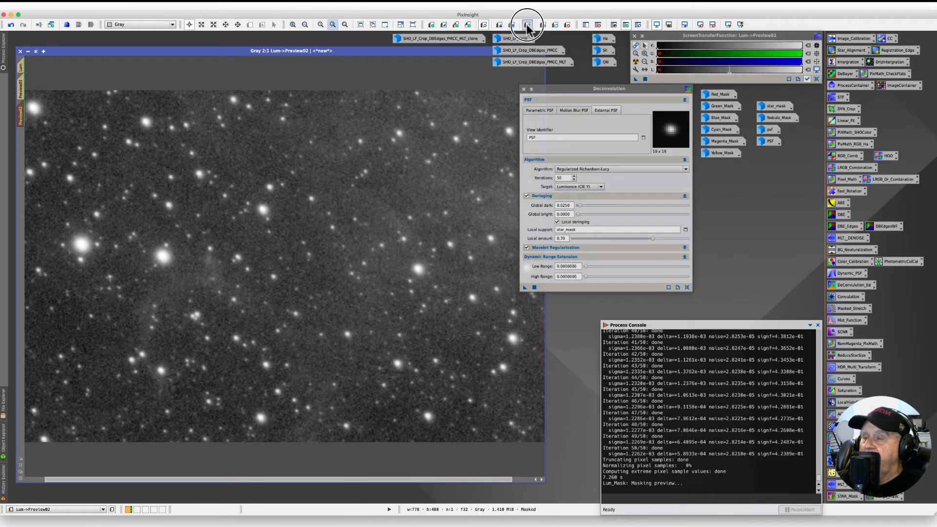
click(527, 25)
click(527, 26)
click(527, 25)
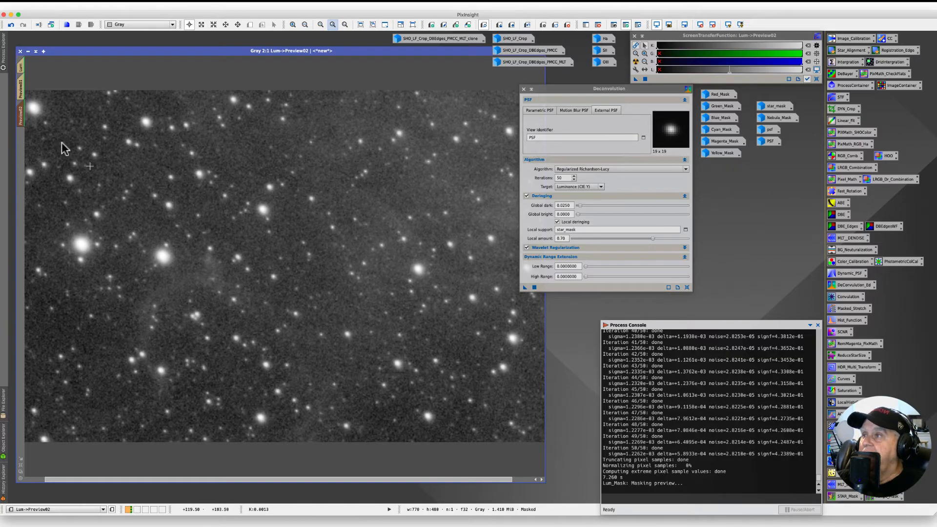
Run Deconvolution with the current settings on the full Lum image
click(21, 65)
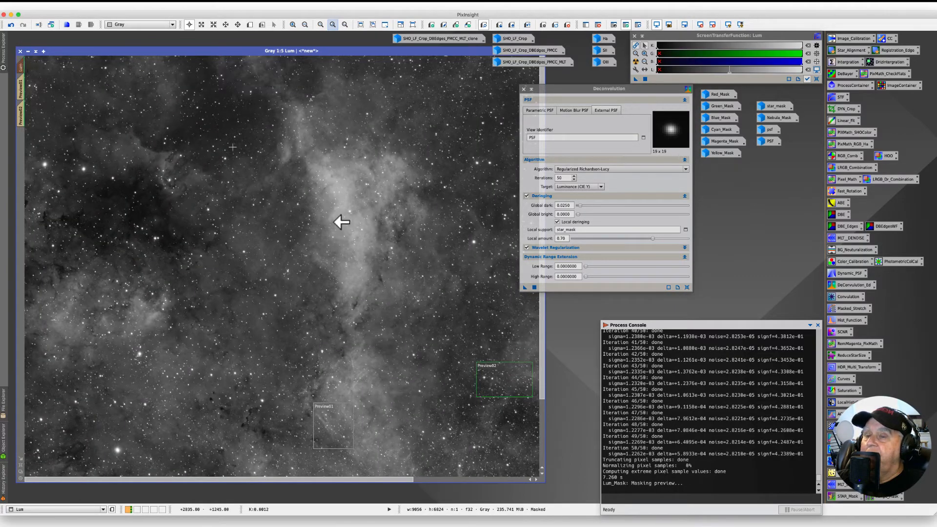
click(534, 288)
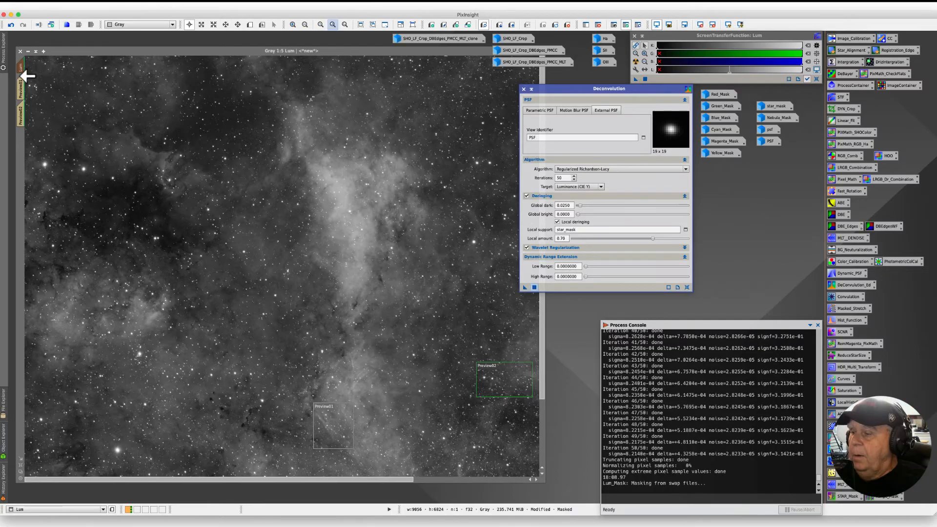
click(3, 51)
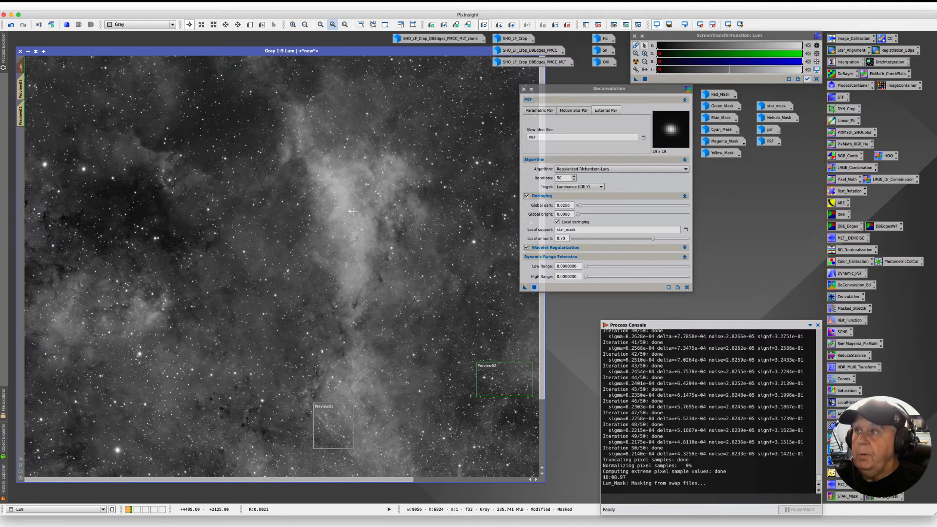
Delete all previews from the Lum image
click(568, 26)
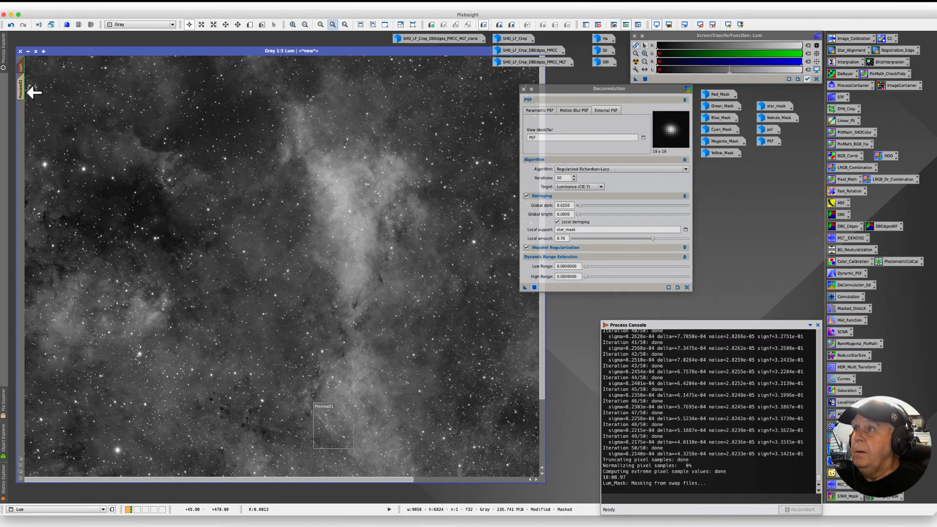
right_click(26, 95)
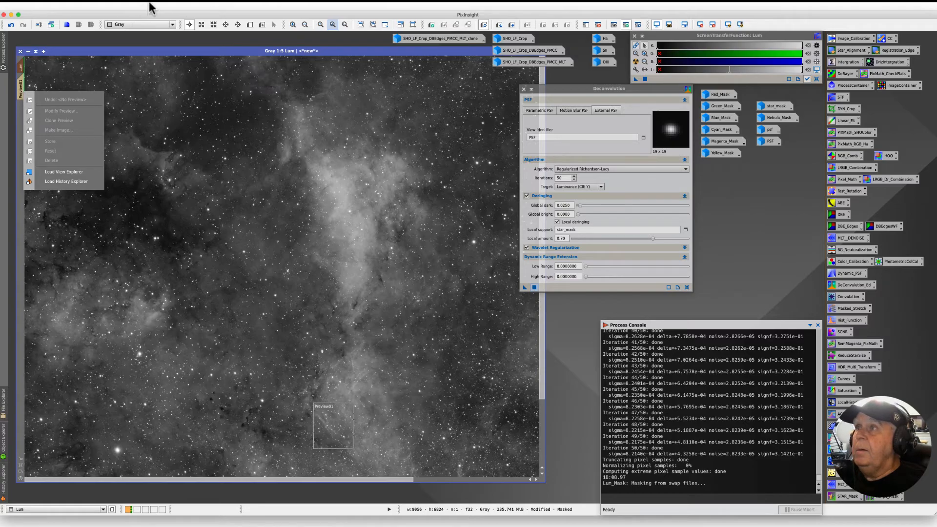
click(130, 5)
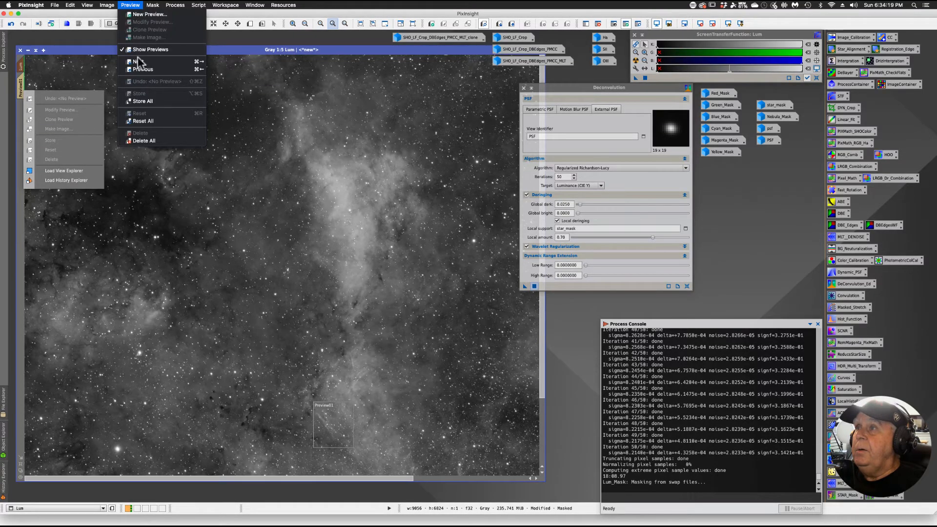
click(139, 141)
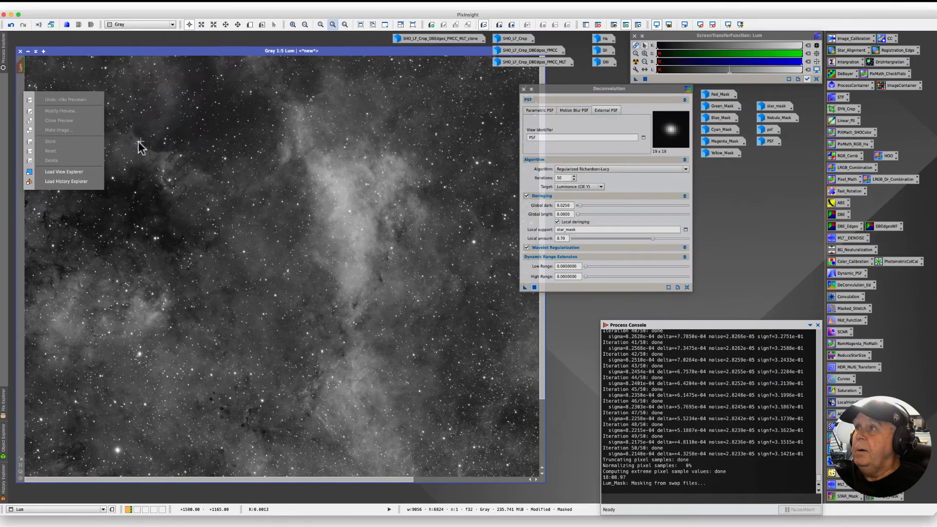
Disable the mask on the Lum image and dismiss the leftover preview context menu
click(153, 5)
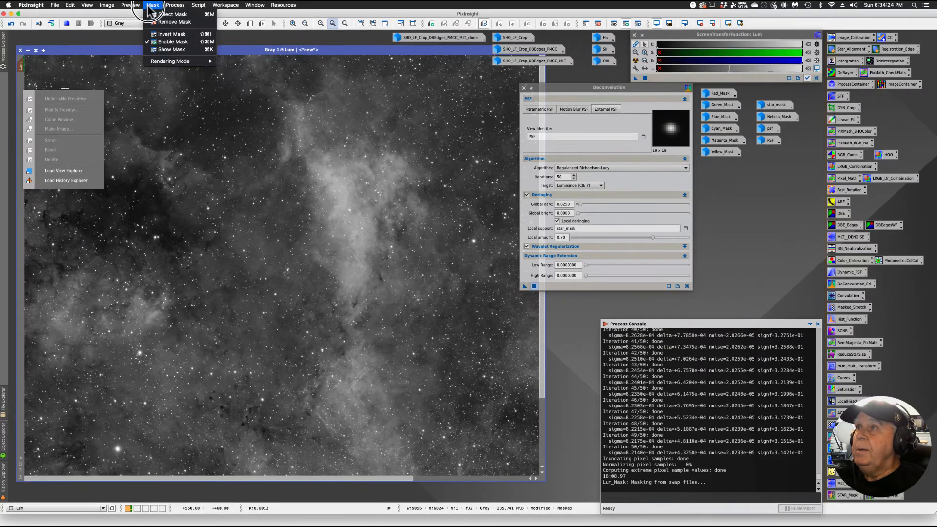
click(161, 42)
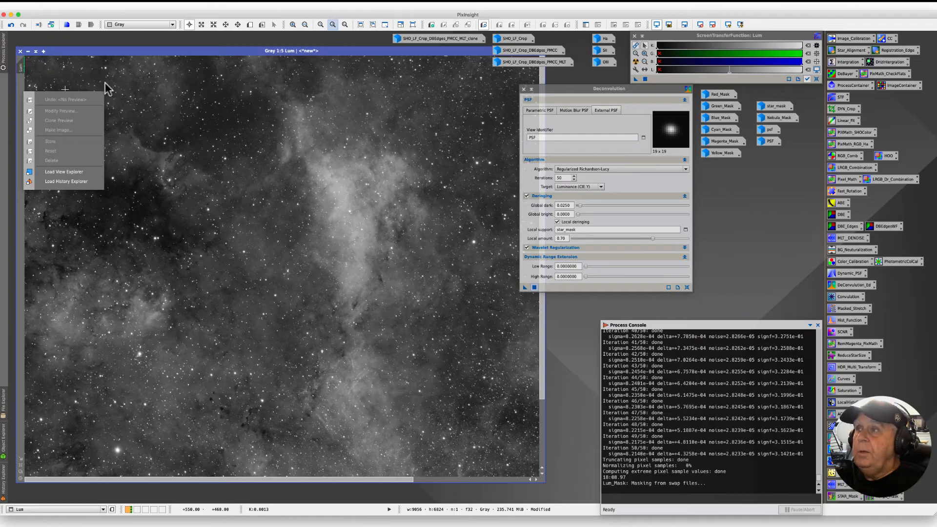
click(128, 121)
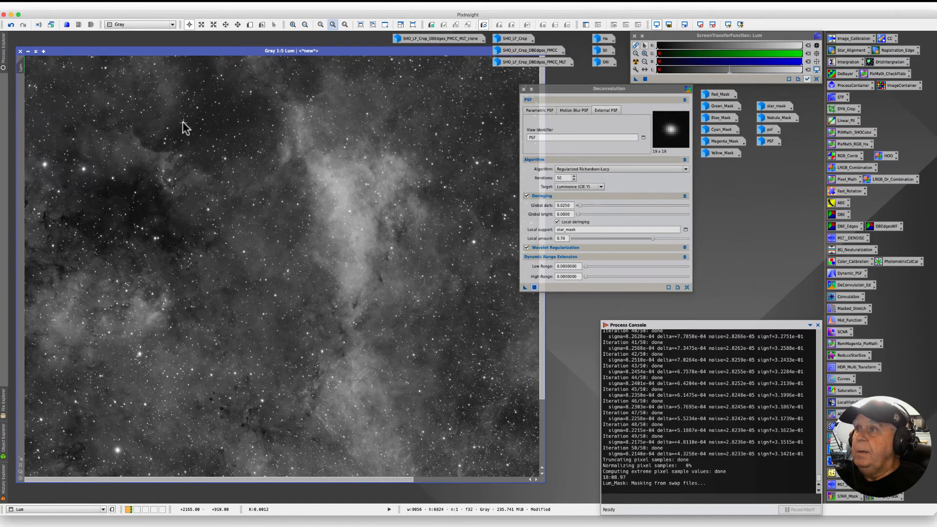
Examine the stars and nebula detail of the deconvolved Lum image at several magnifications
scroll(245, 145, up, 4)
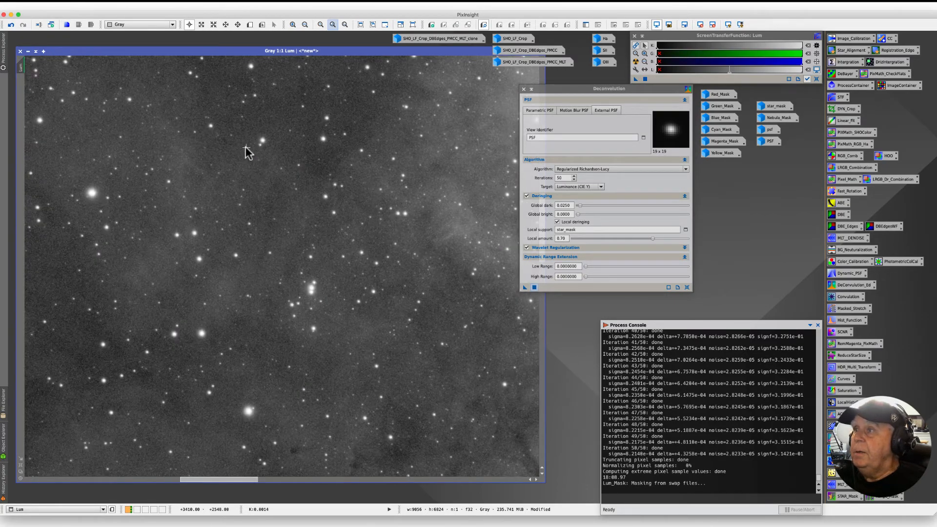
scroll(247, 151, down, 3)
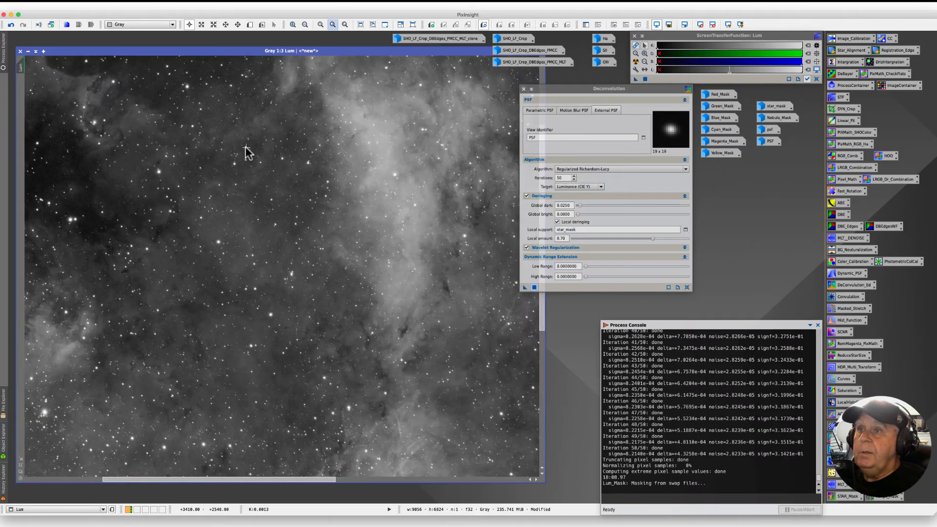
scroll(246, 151, up, 1)
scroll(155, 256, up, 1)
scroll(151, 261, down, 1)
scroll(347, 228, up, 2)
scroll(346, 237, down, 1)
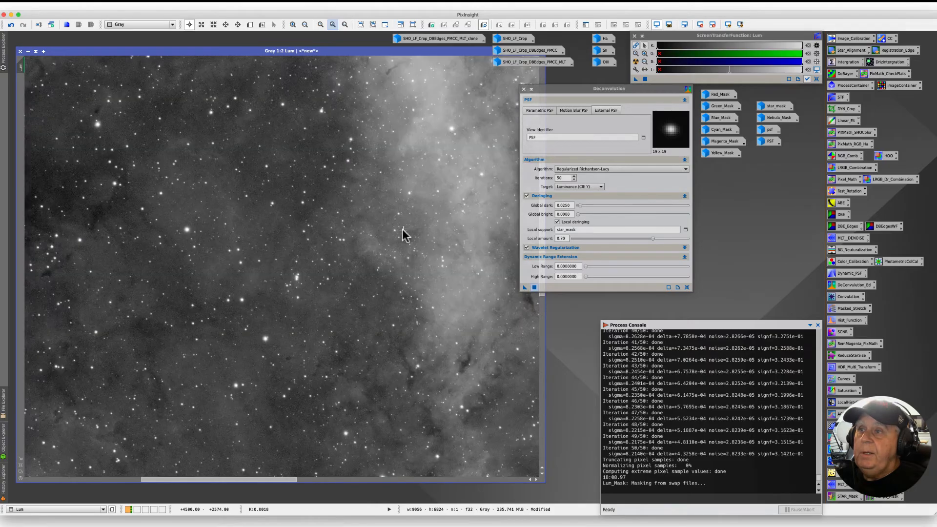
scroll(348, 249, up, 1)
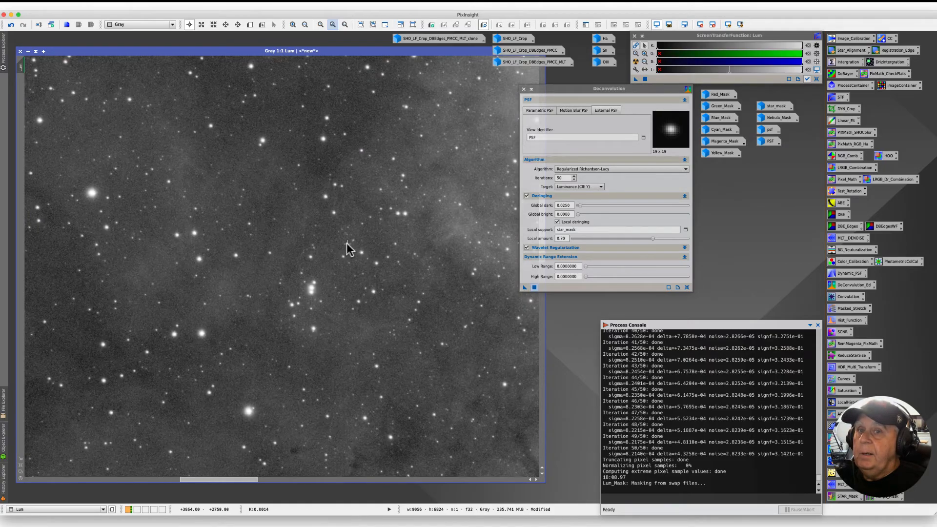
scroll(348, 249, up, 4)
scroll(200, 293, down, 4)
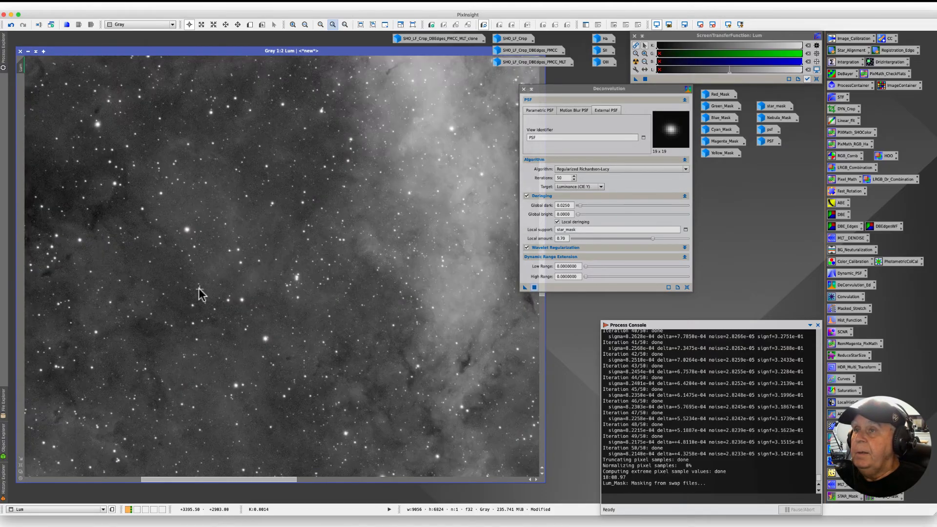
Minimize the Lum and Lum_Mask images and close Deconvolution
click(28, 51)
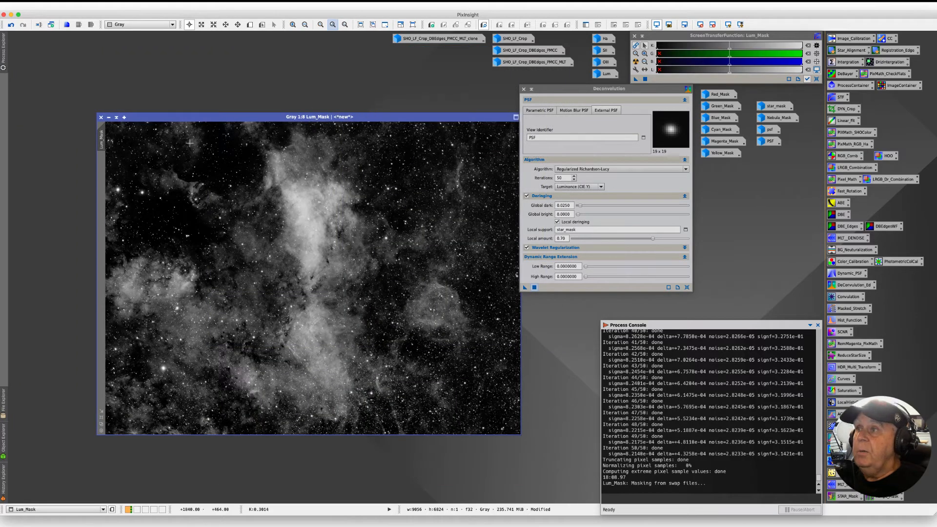
click(109, 116)
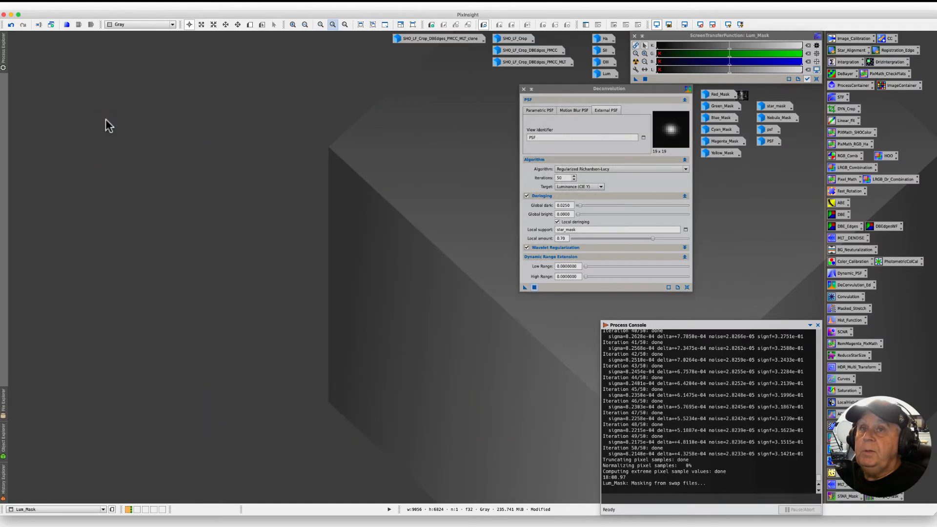
click(524, 89)
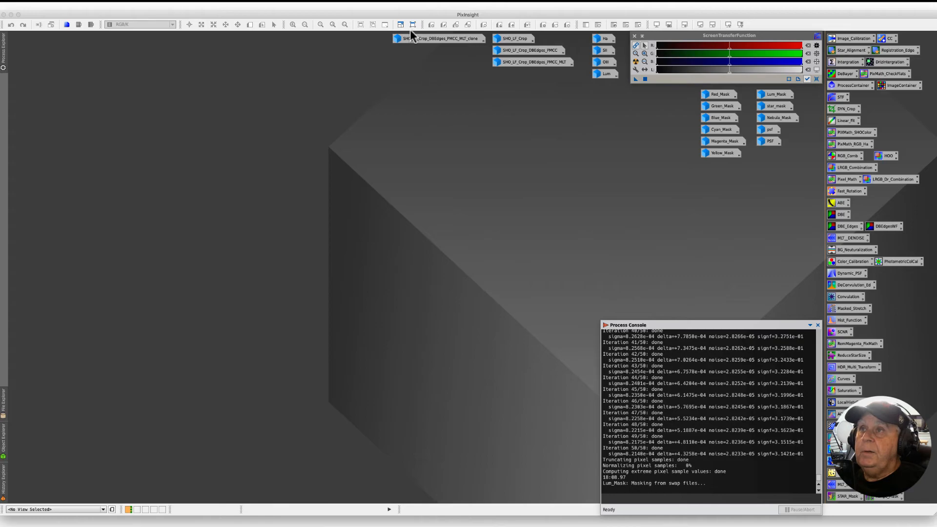
Restore the SHO_LF_Crop_DBEdges_PMCC_MLT_clone colour image and move its window clear of the workspace's mask icons
double_click(419, 39)
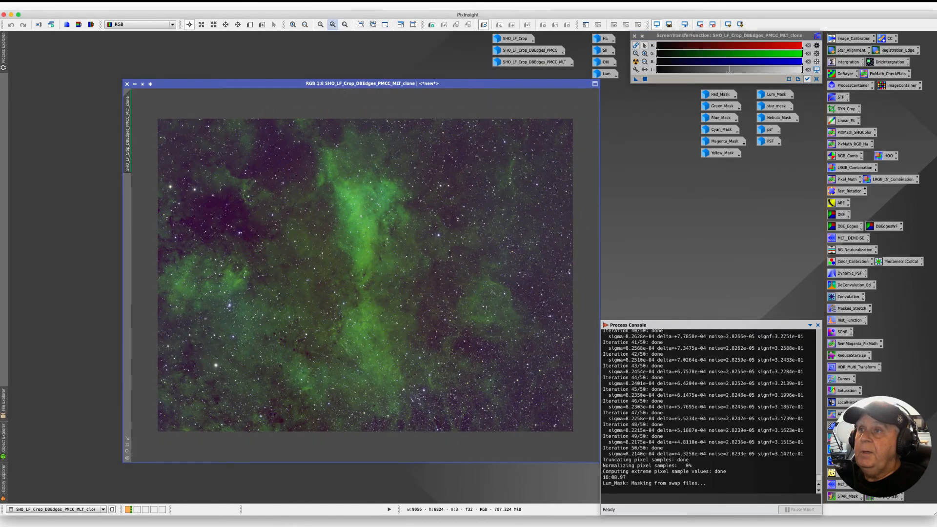
drag(293, 84, 194, 77)
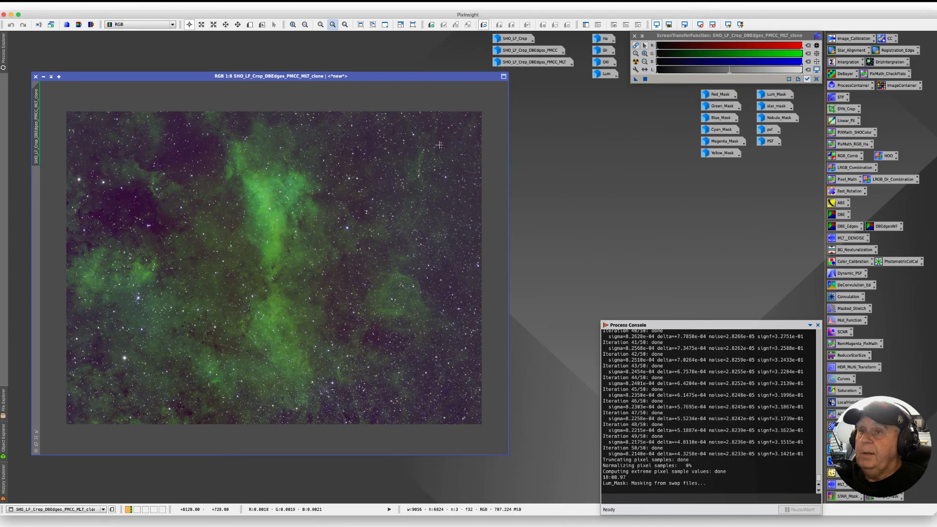
drag(457, 77, 456, 77)
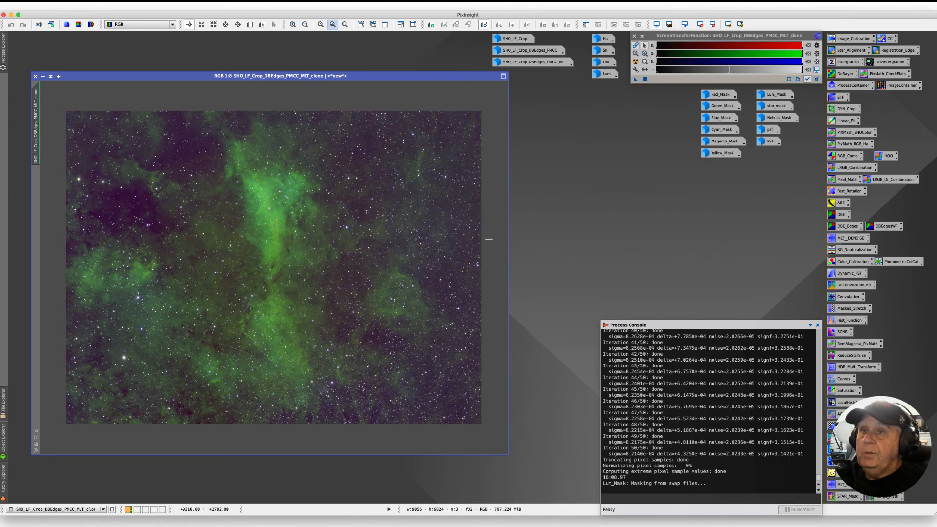
click(596, 168)
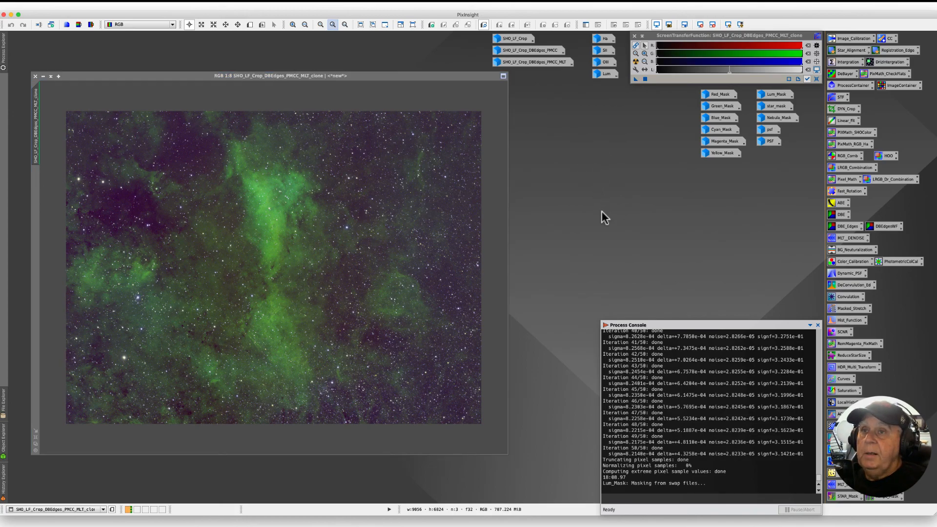
click(289, 274)
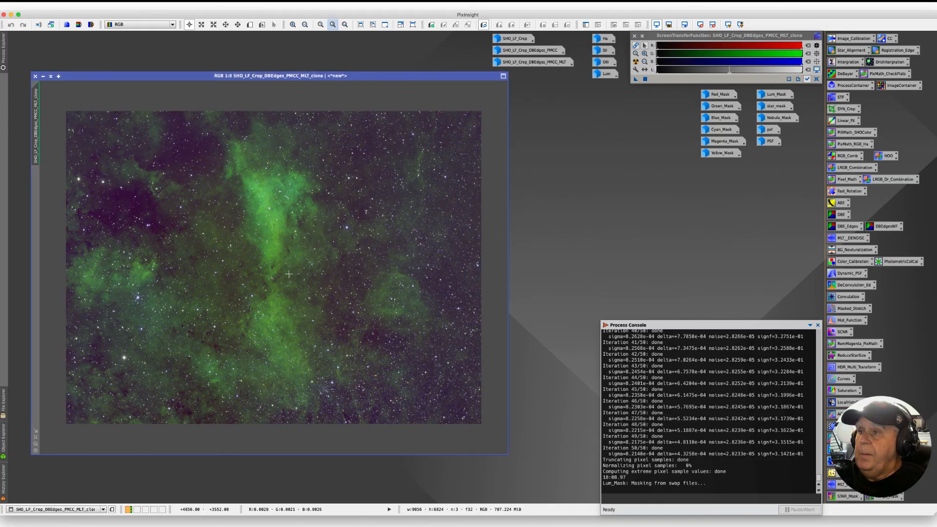